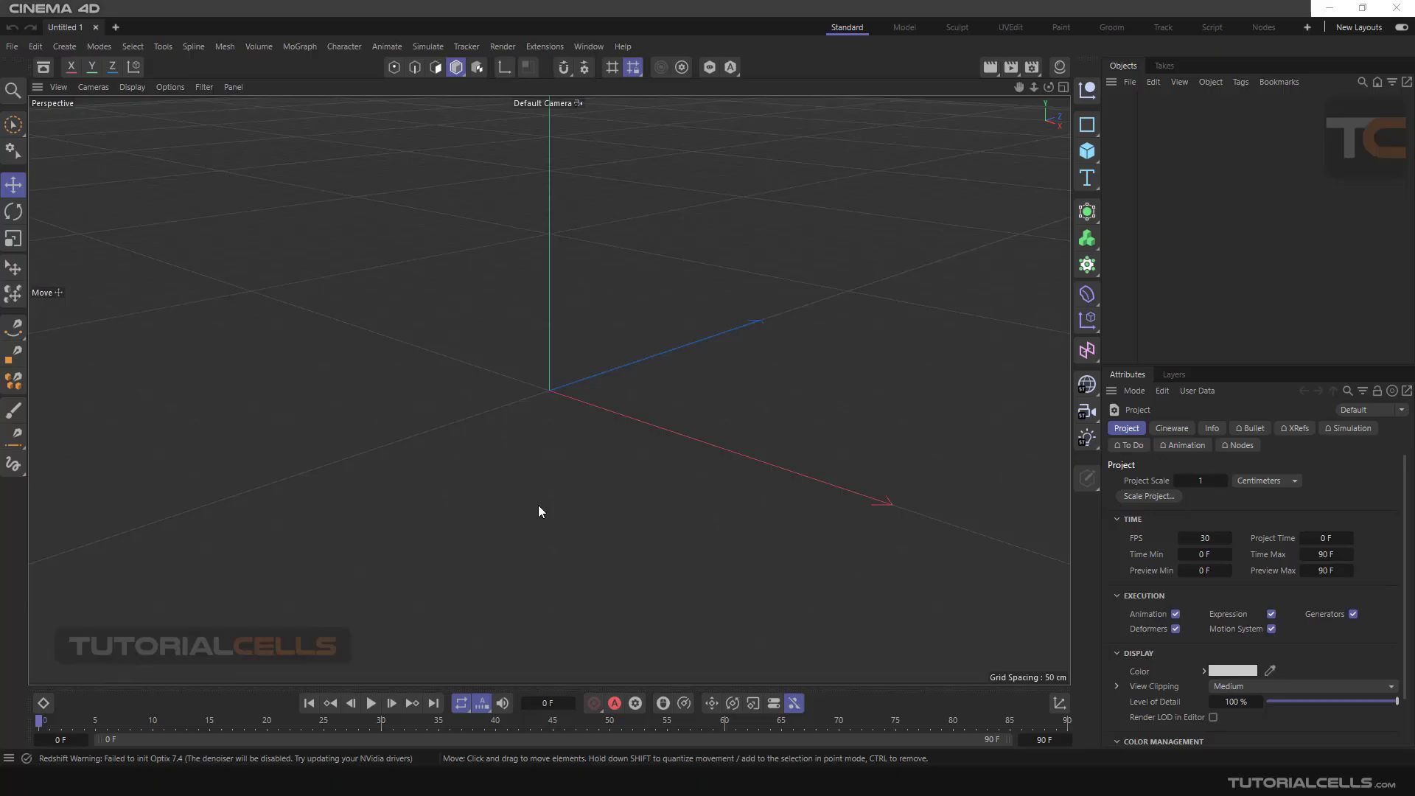
Step: Open the primitive objects palette from the Cube icon in the right toolbar
left_click(1084, 216)
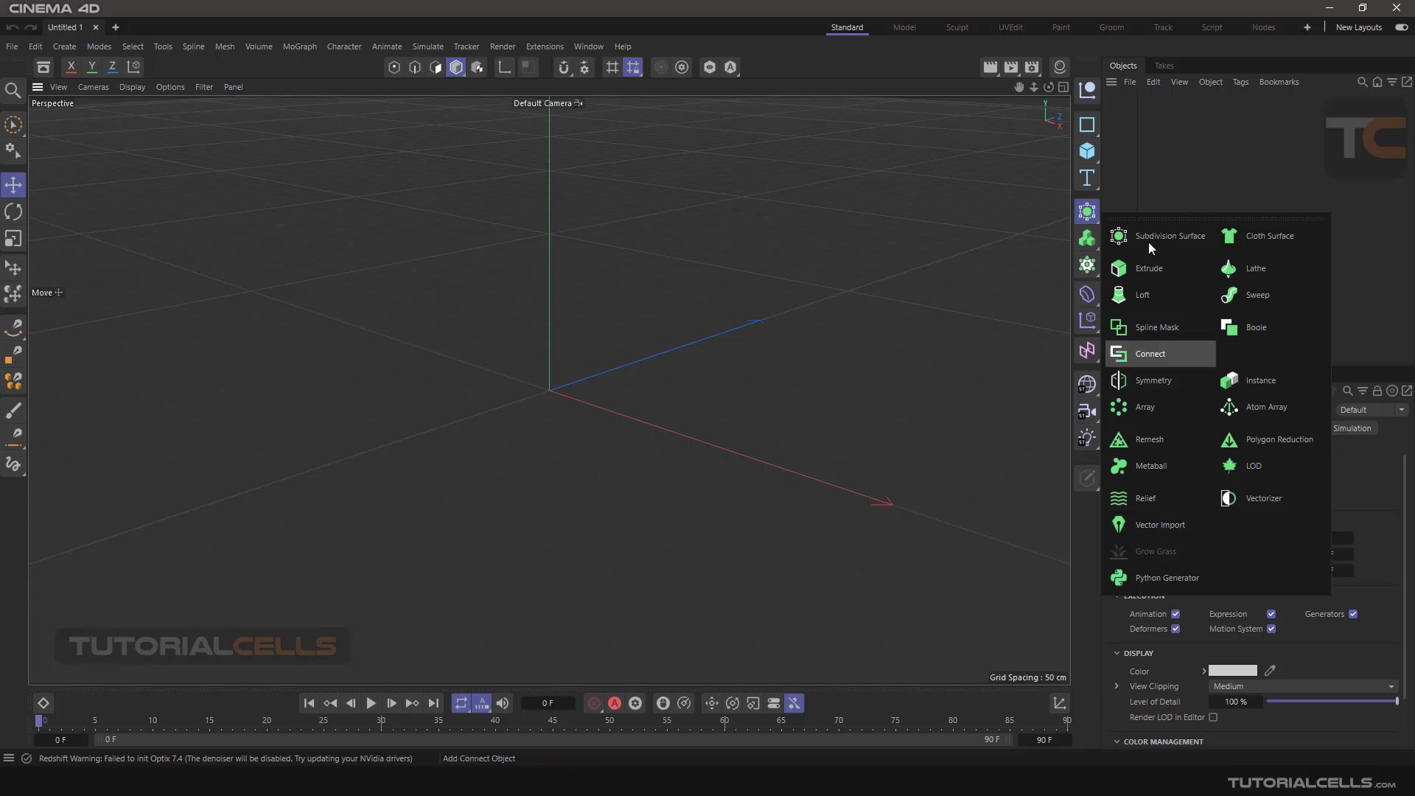
left_click(1094, 152)
Step: Add a Plane and stretch its width to about 655 cm, keeping 400 cm depth
left_click(1122, 213)
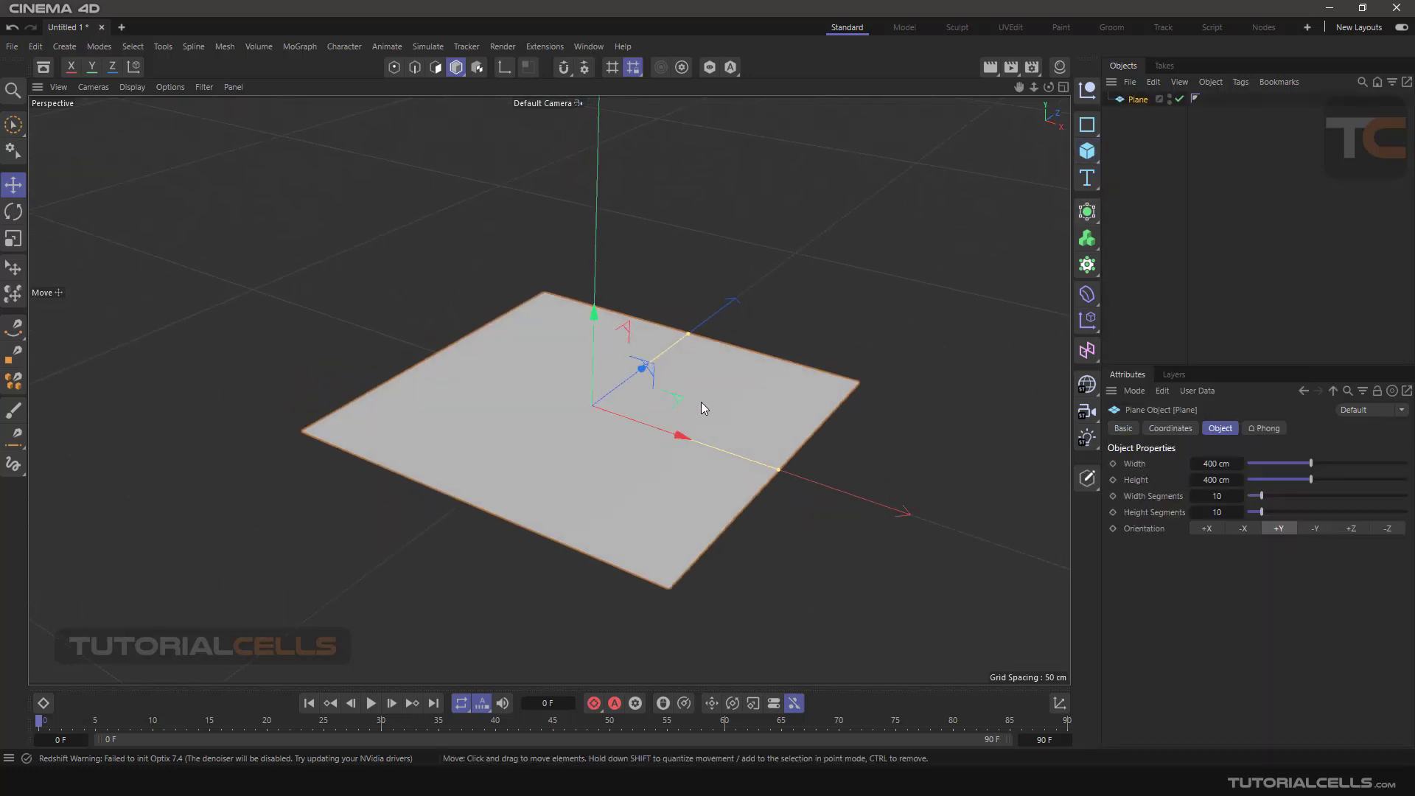
left_click_drag(701, 401, 671, 338)
left_click_drag(746, 407, 883, 453)
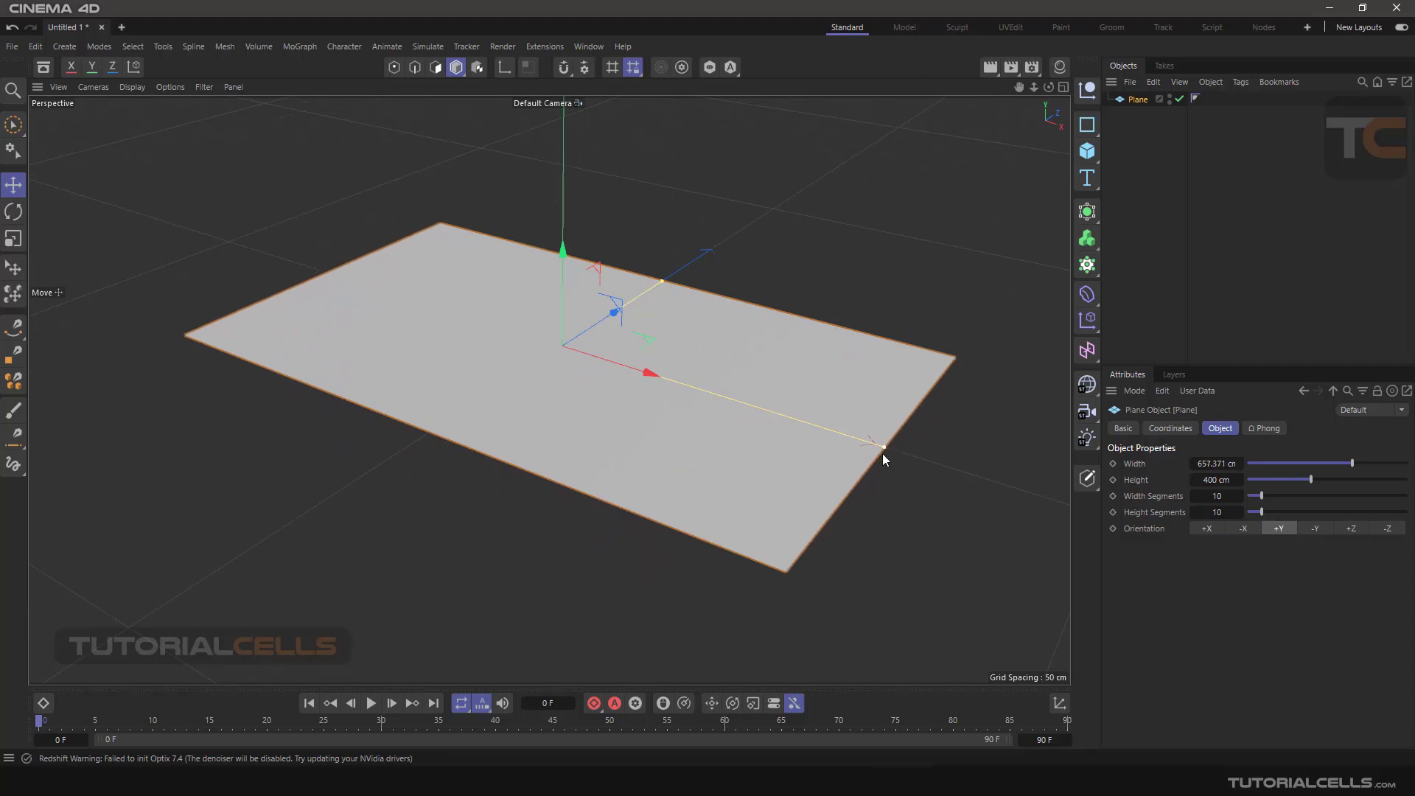
scroll(655, 366, "down", 3)
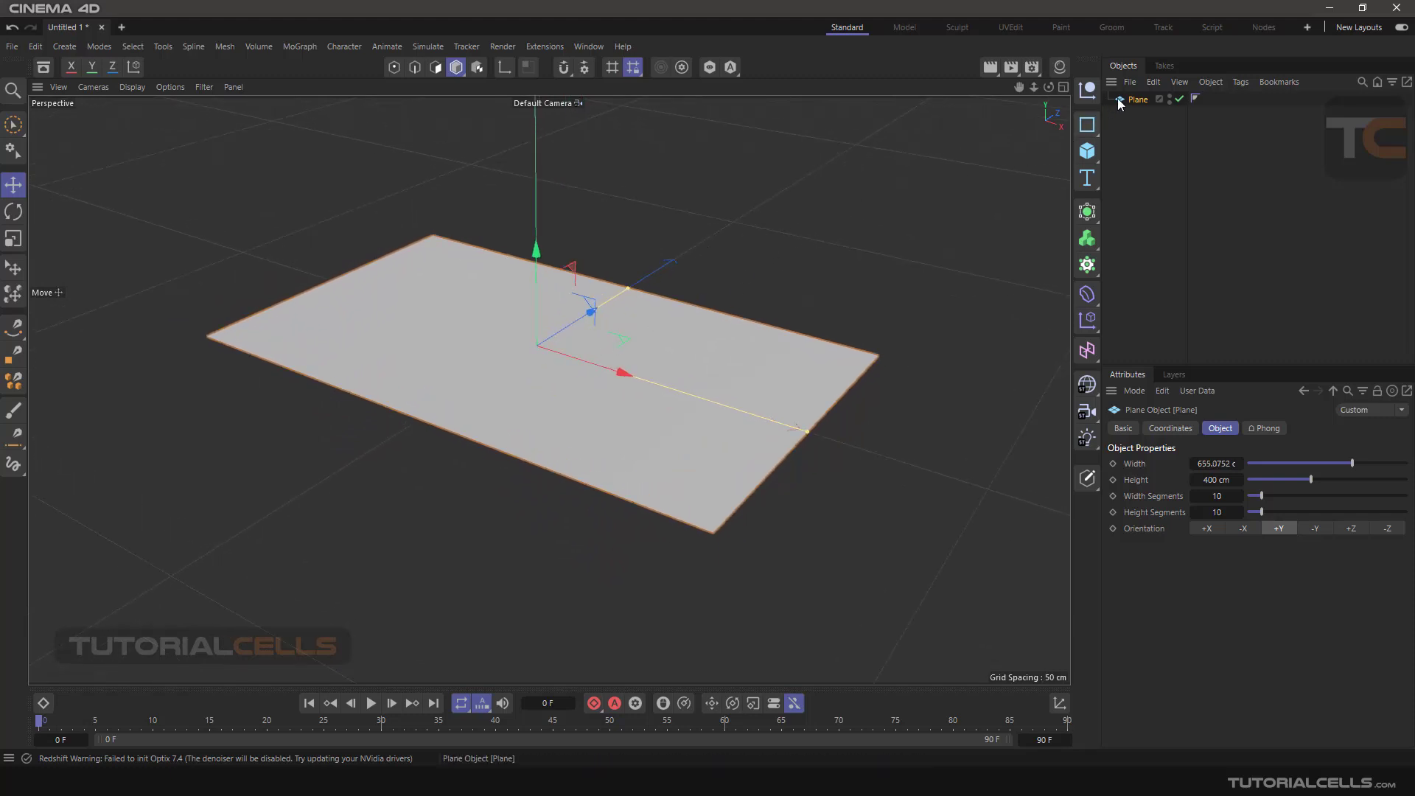
left_click(1086, 212)
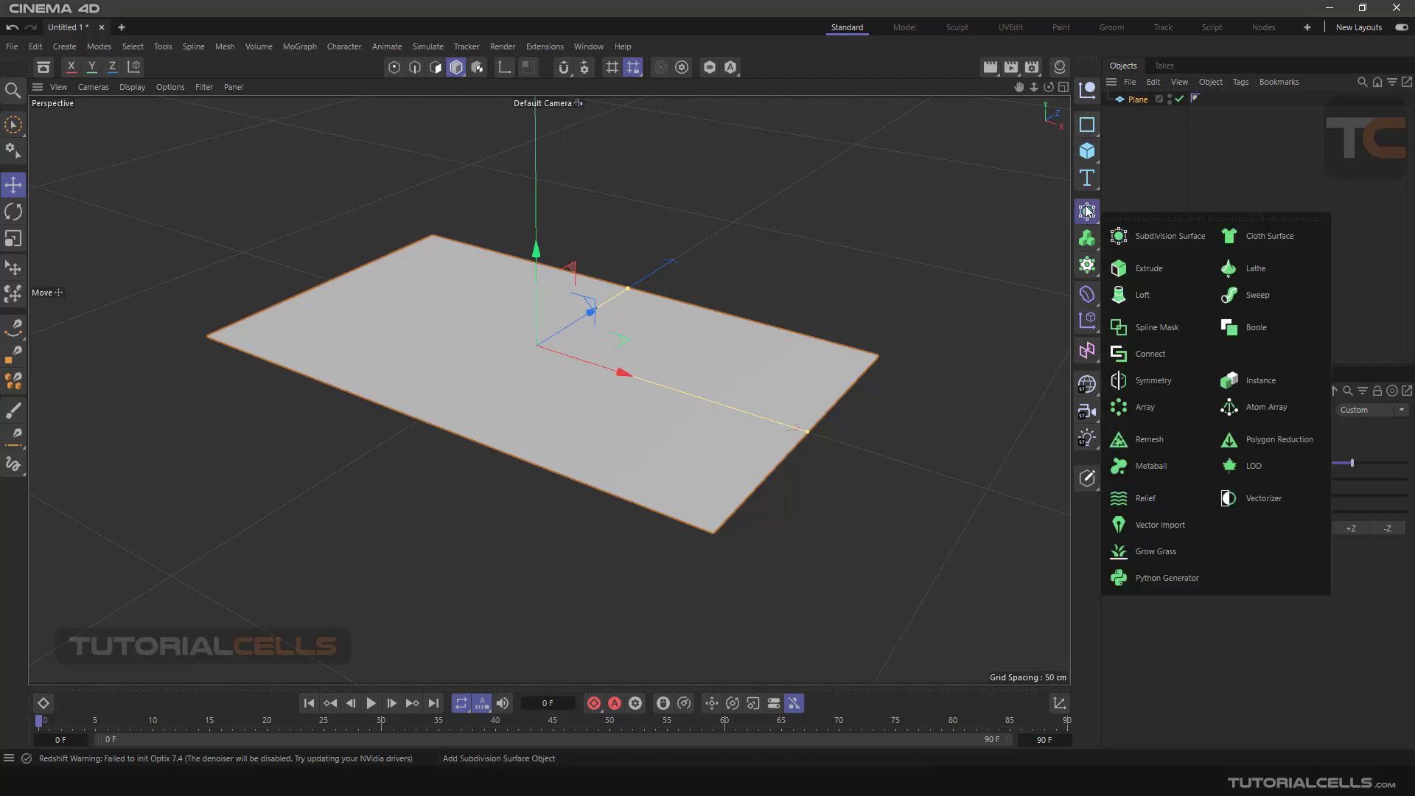
Step: Apply Grow Grass to the Plane and select its Grass material tag
left_click(1152, 557)
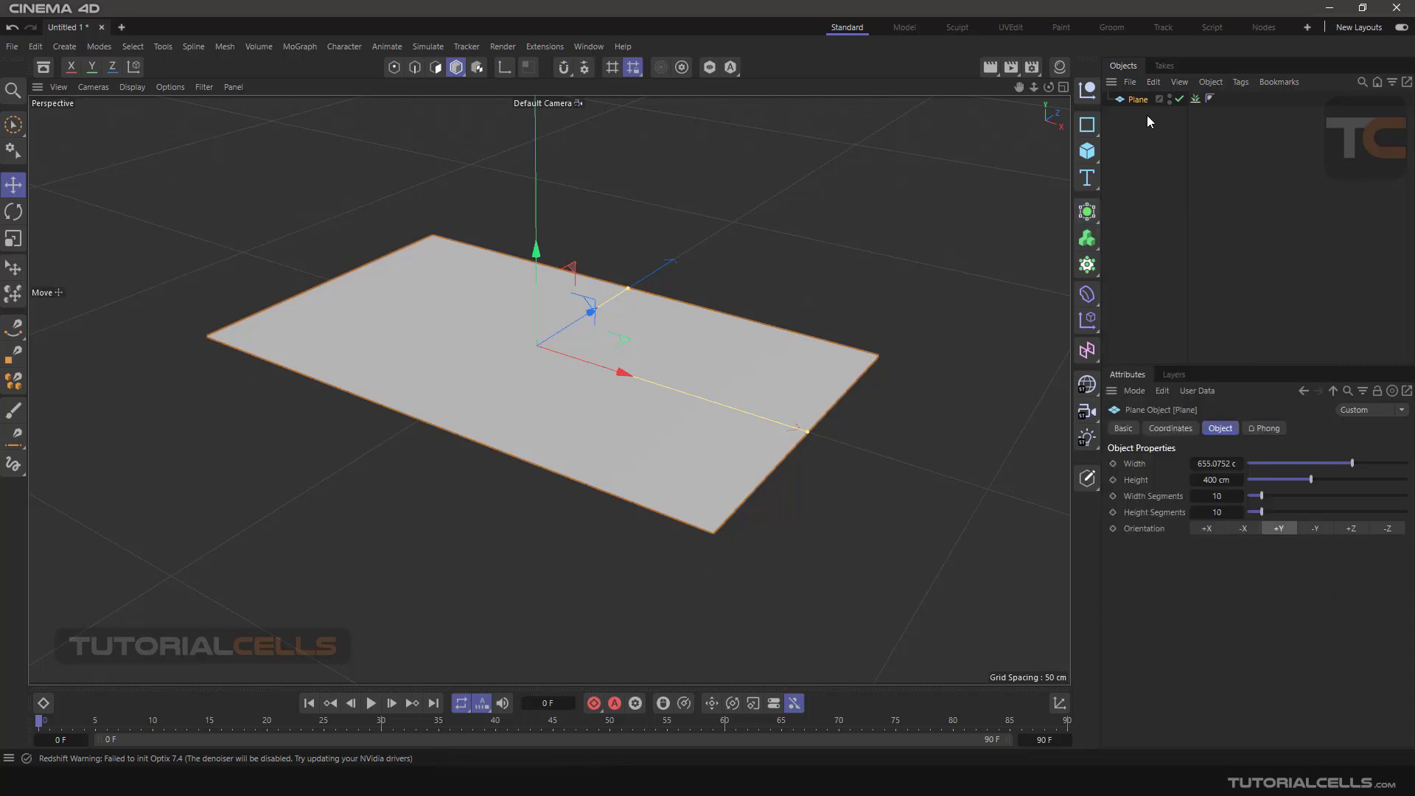
left_click(1195, 100)
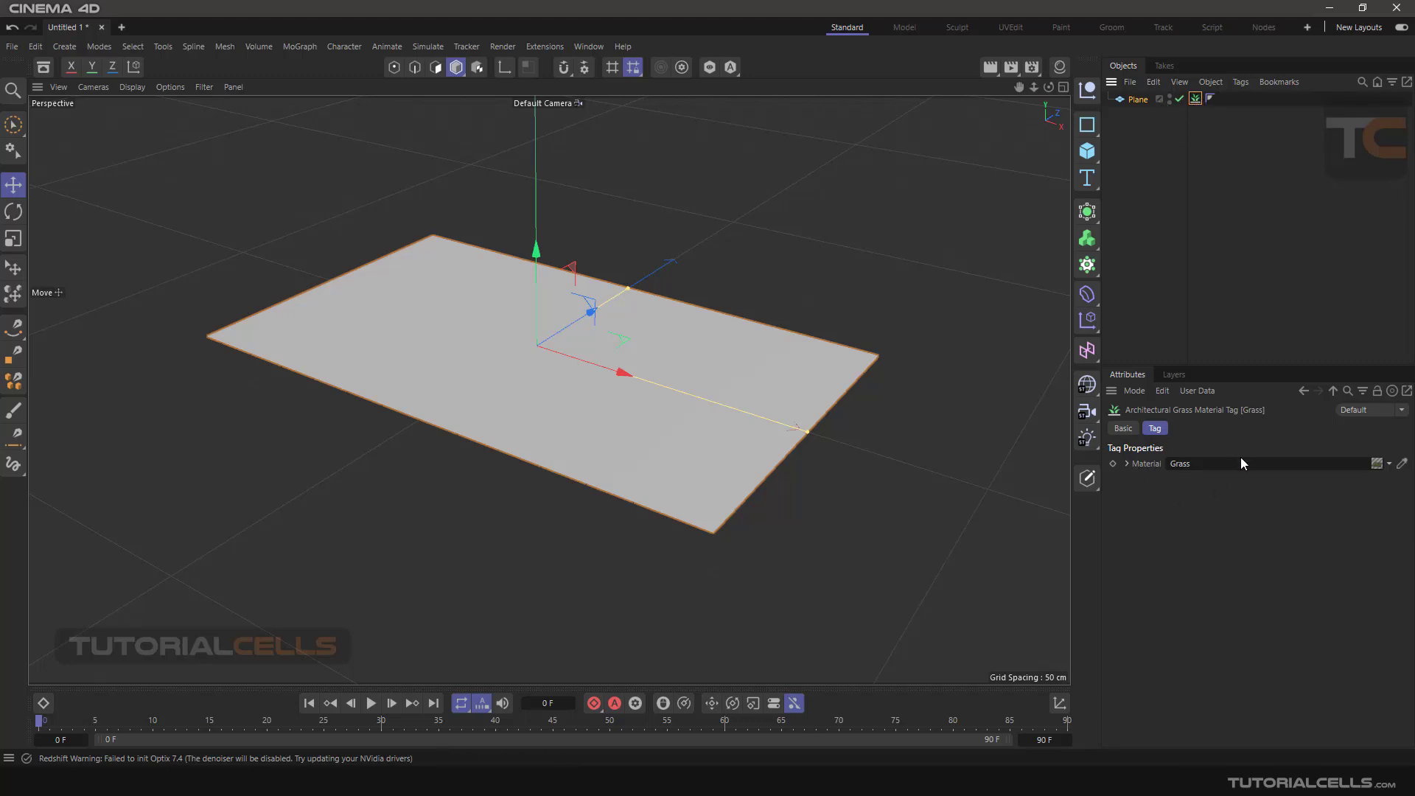
Step: Expand the grass material parameters: 25 cm blade length, 2 cm blade width, 15% density
left_click(1126, 463)
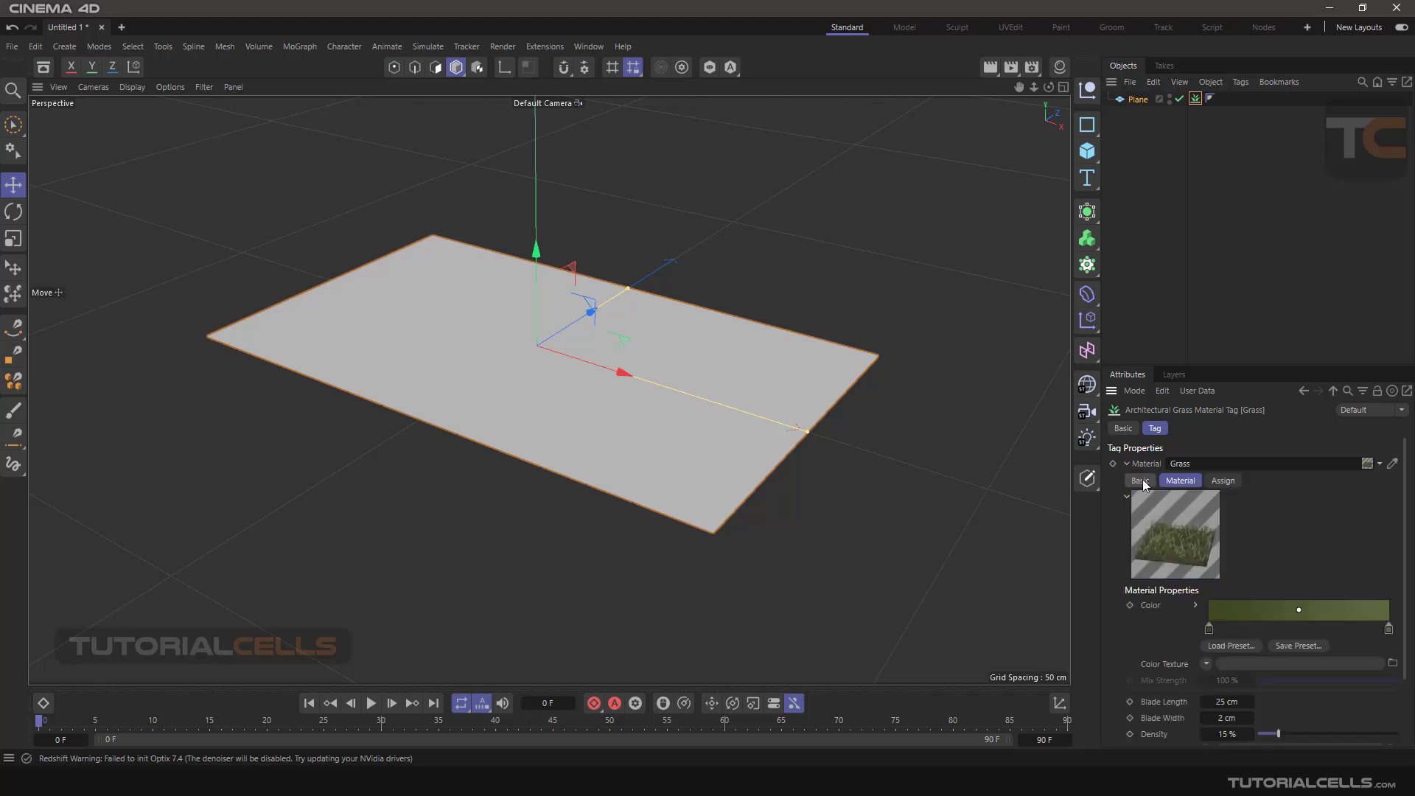
left_click_drag(1202, 365, 1209, 229)
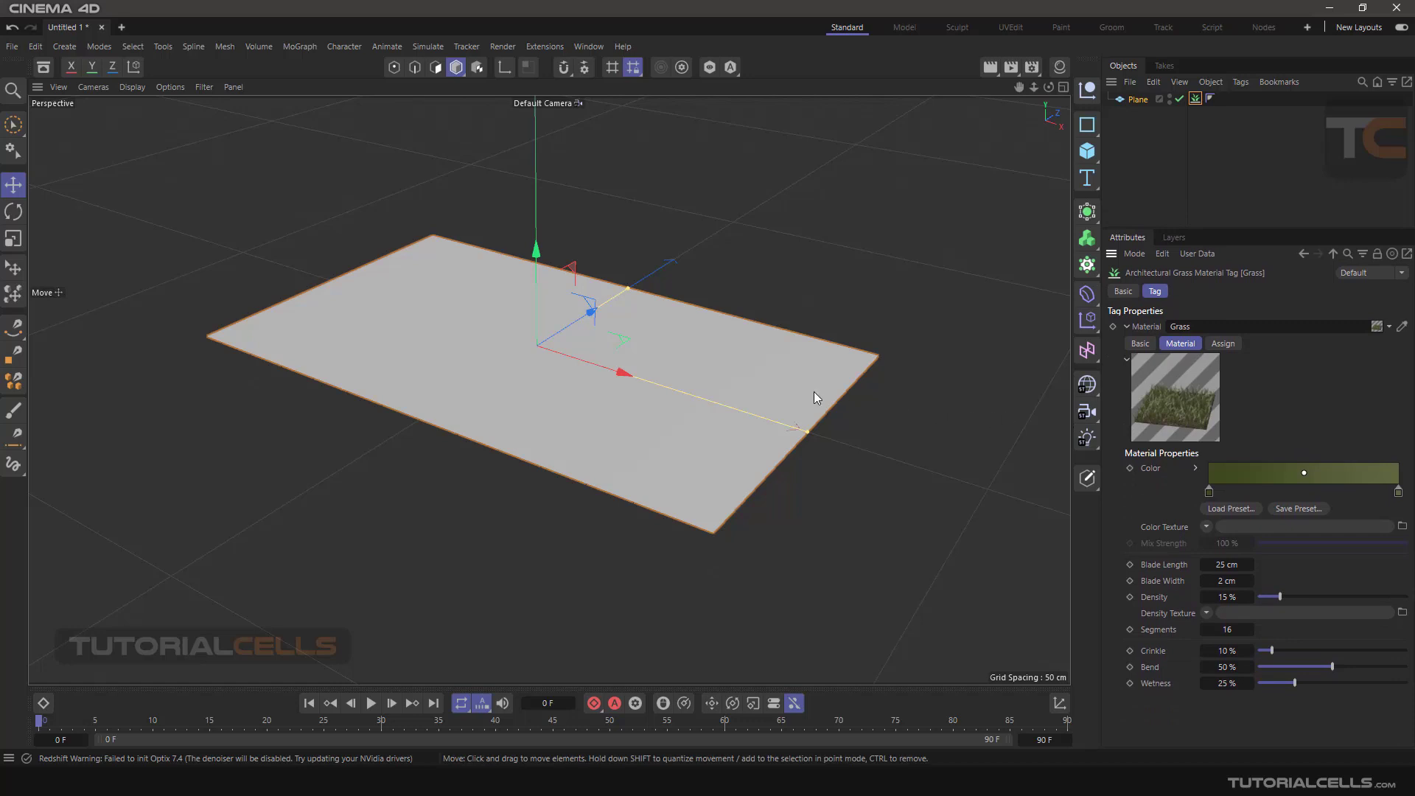
middle_click_drag(814, 391, 690, 389, "alt")
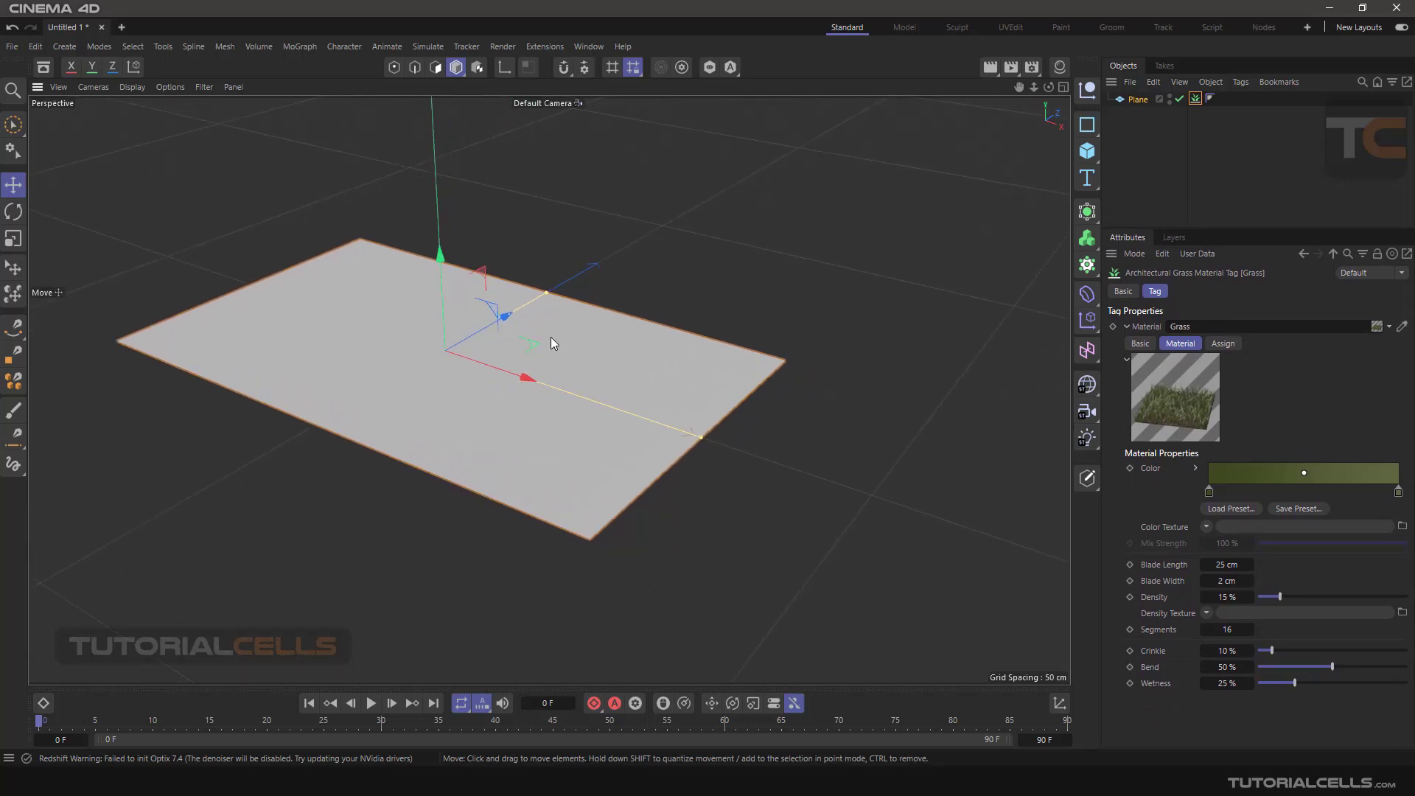
Step: Test-render the grass field in the viewport, clear it, and show the render modes list
left_click(991, 68)
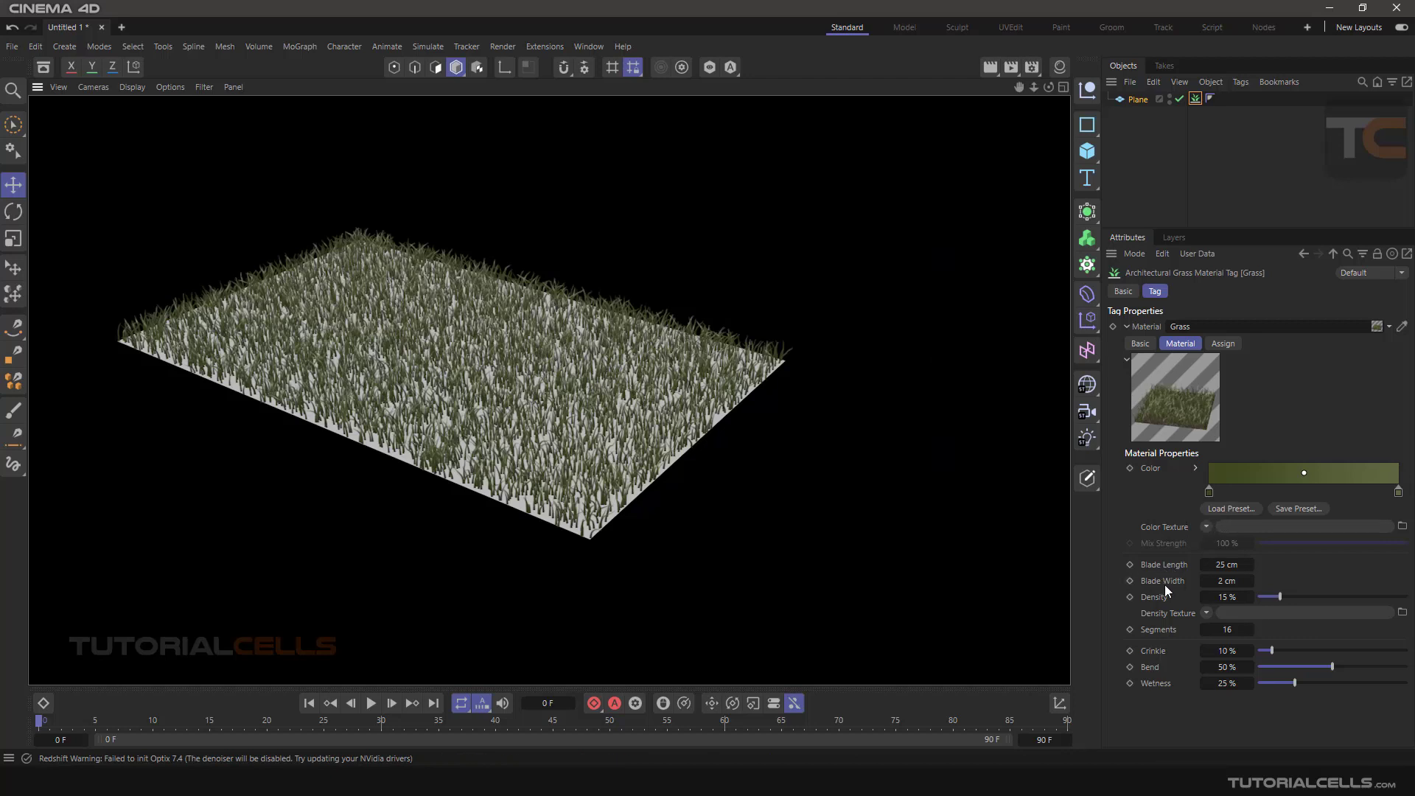
left_click(700, 373)
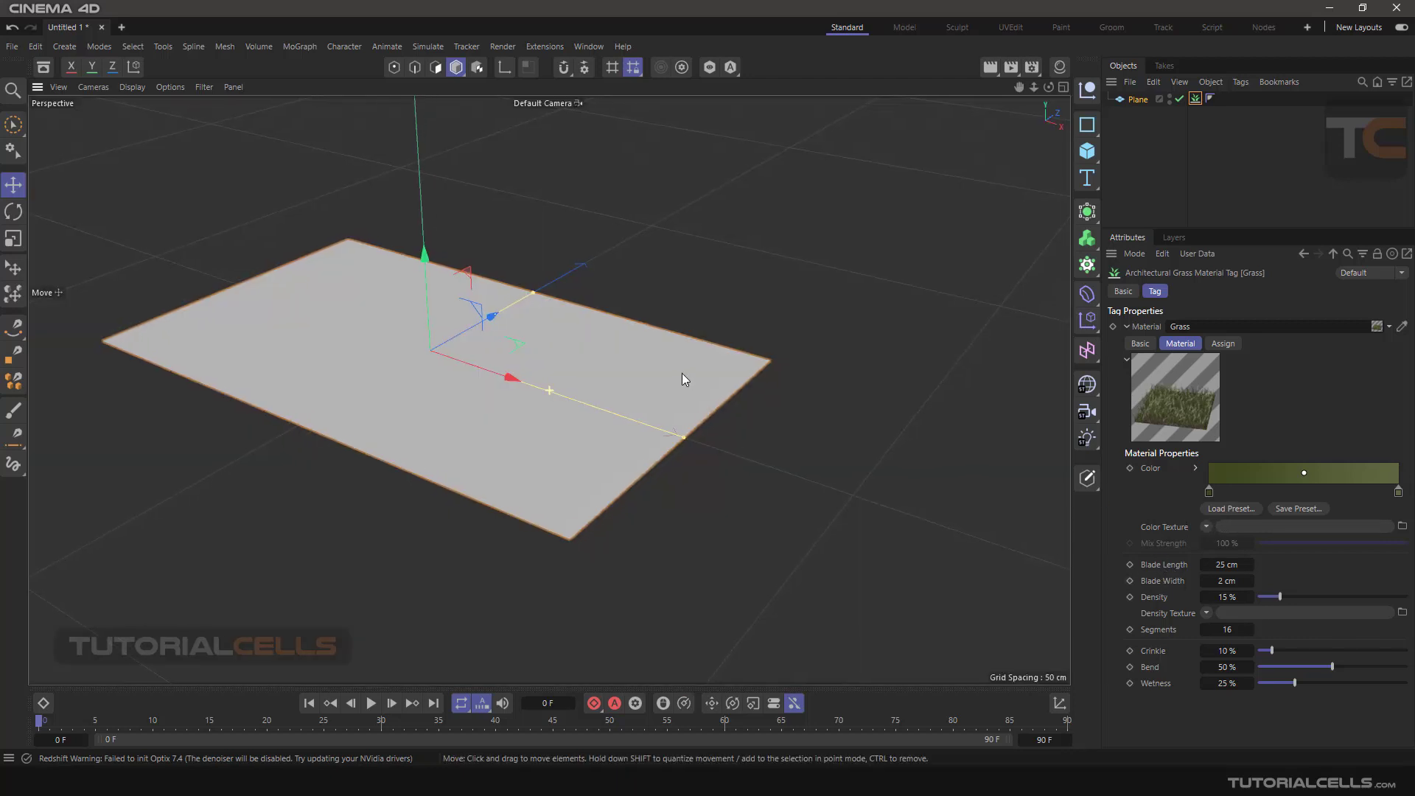
left_click(989, 70)
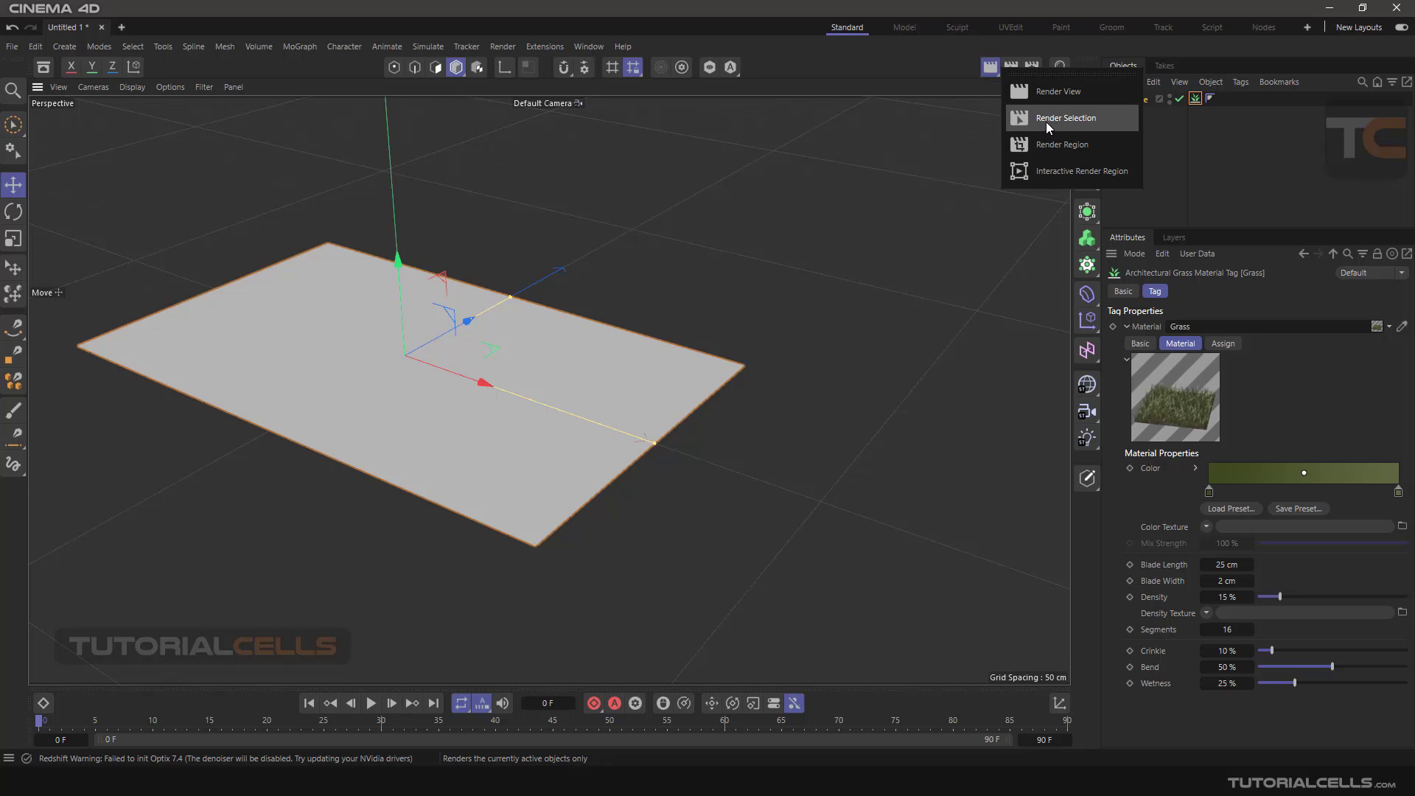
Step: Start an Interactive Render Region, frame the plane, and enlarge the region over the grass
left_click(1038, 174)
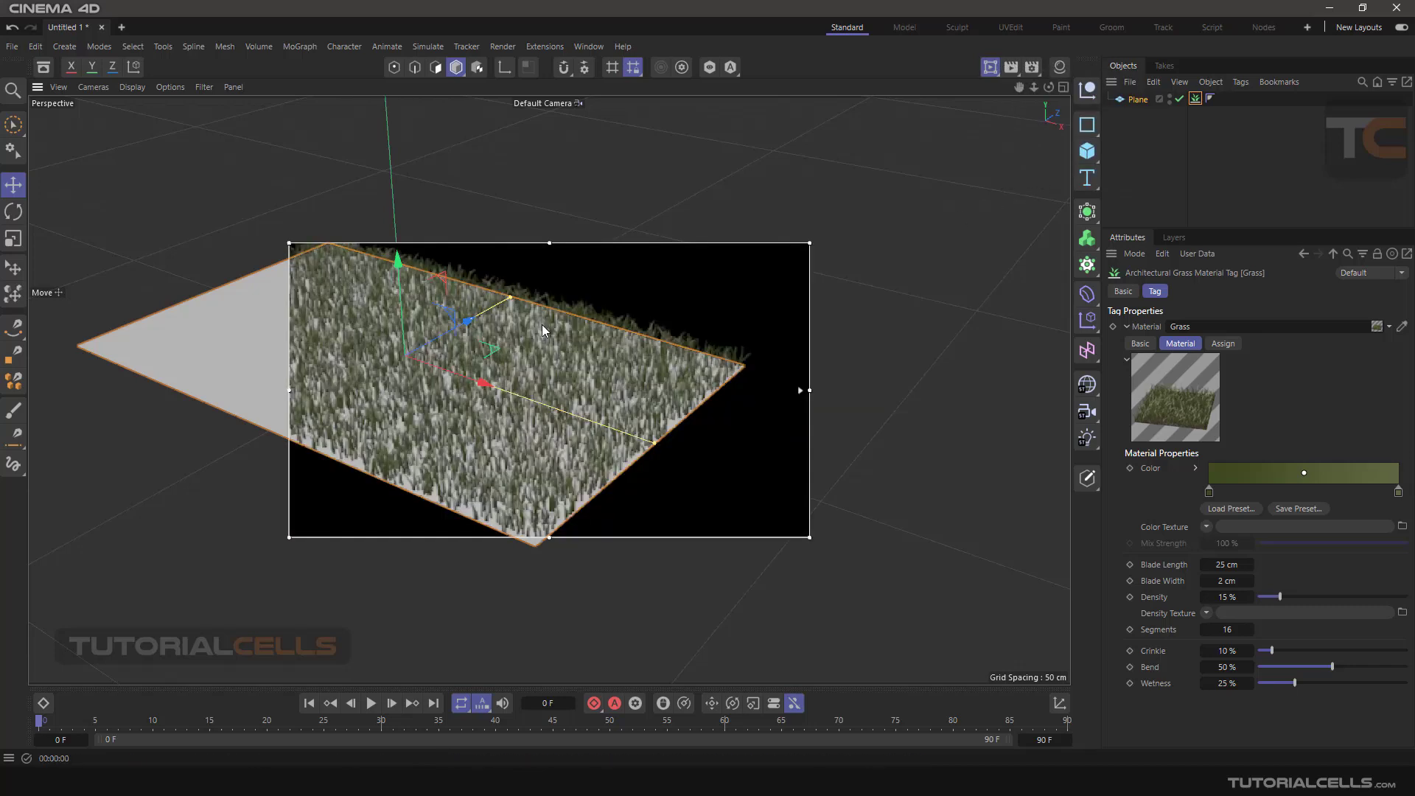
key("h")
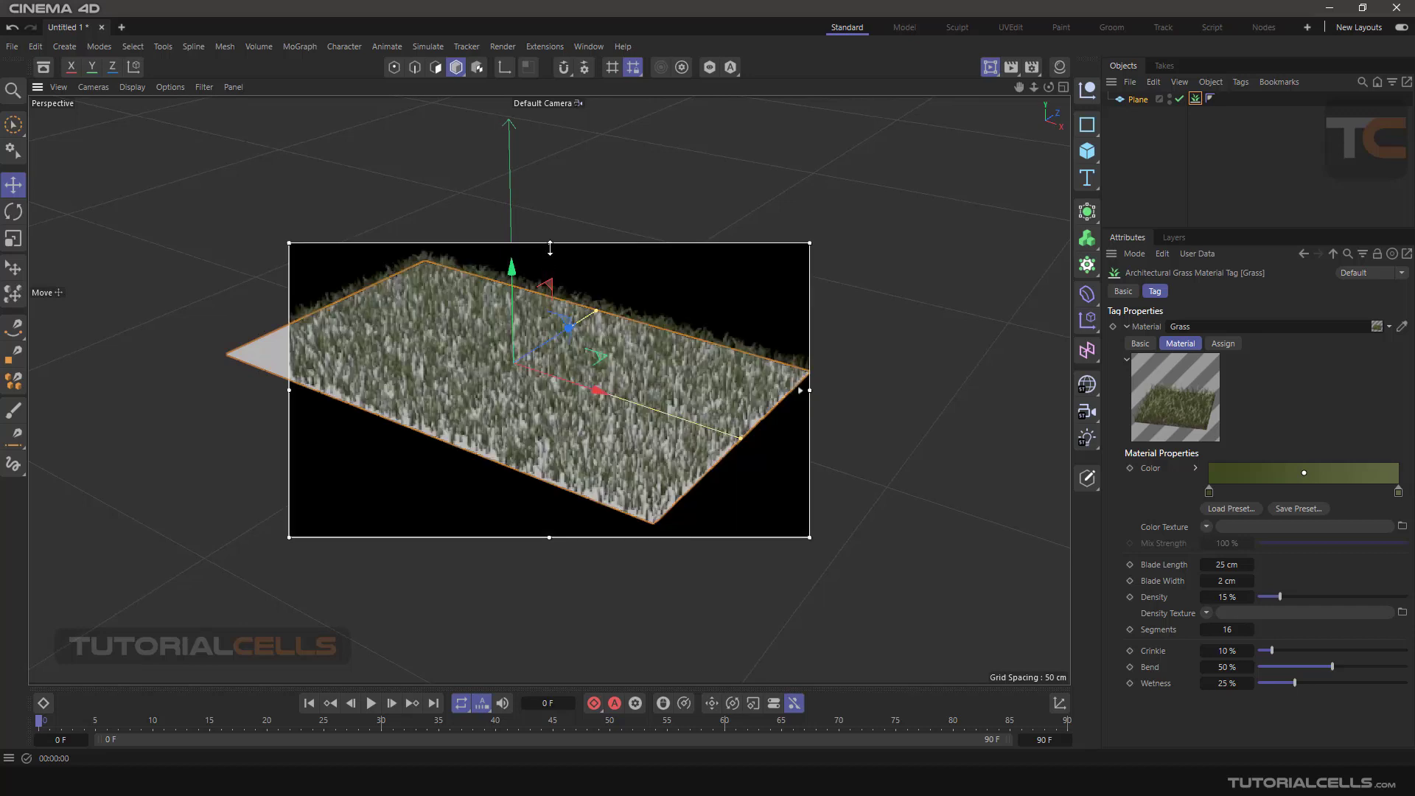
left_click_drag(549, 241, 550, 236)
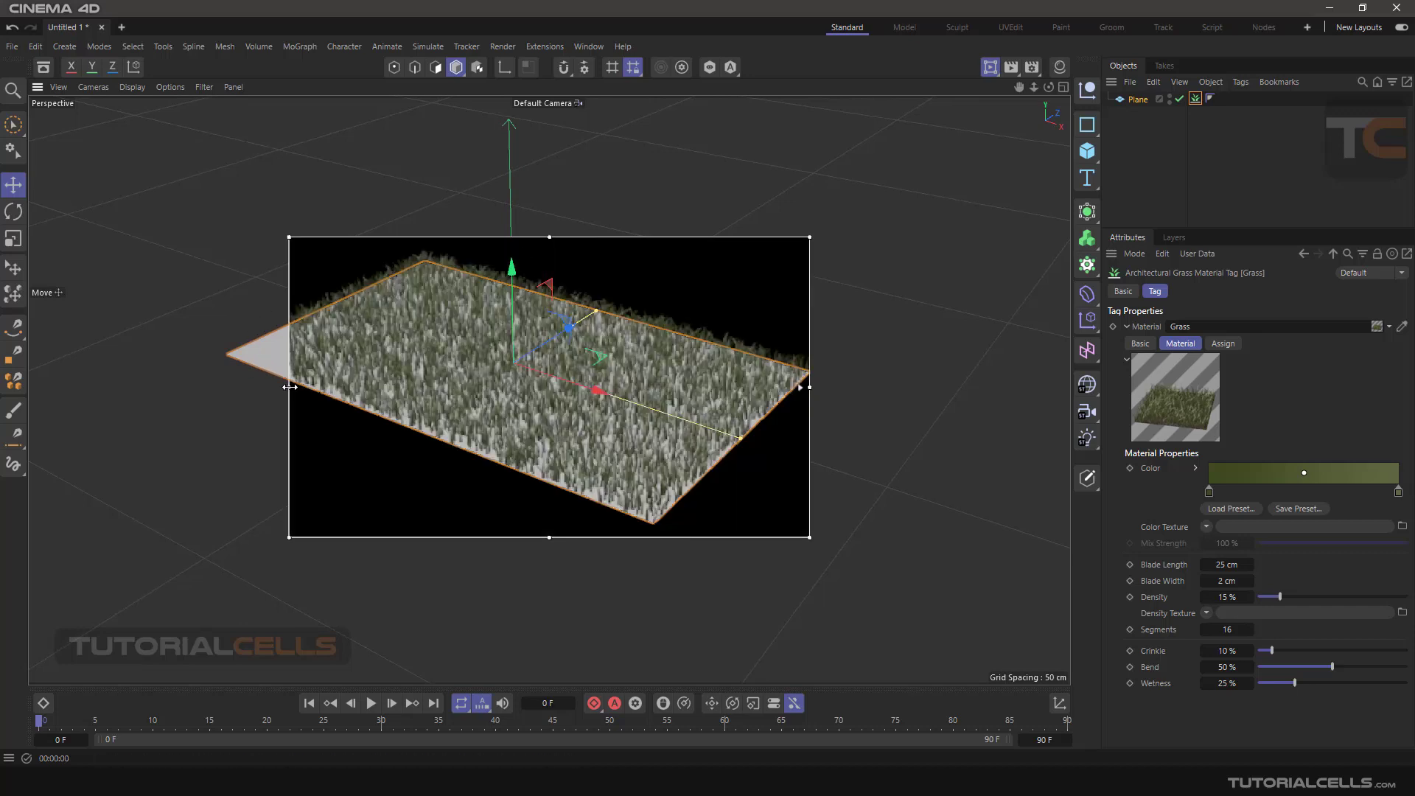
left_click_drag(288, 384, 217, 384)
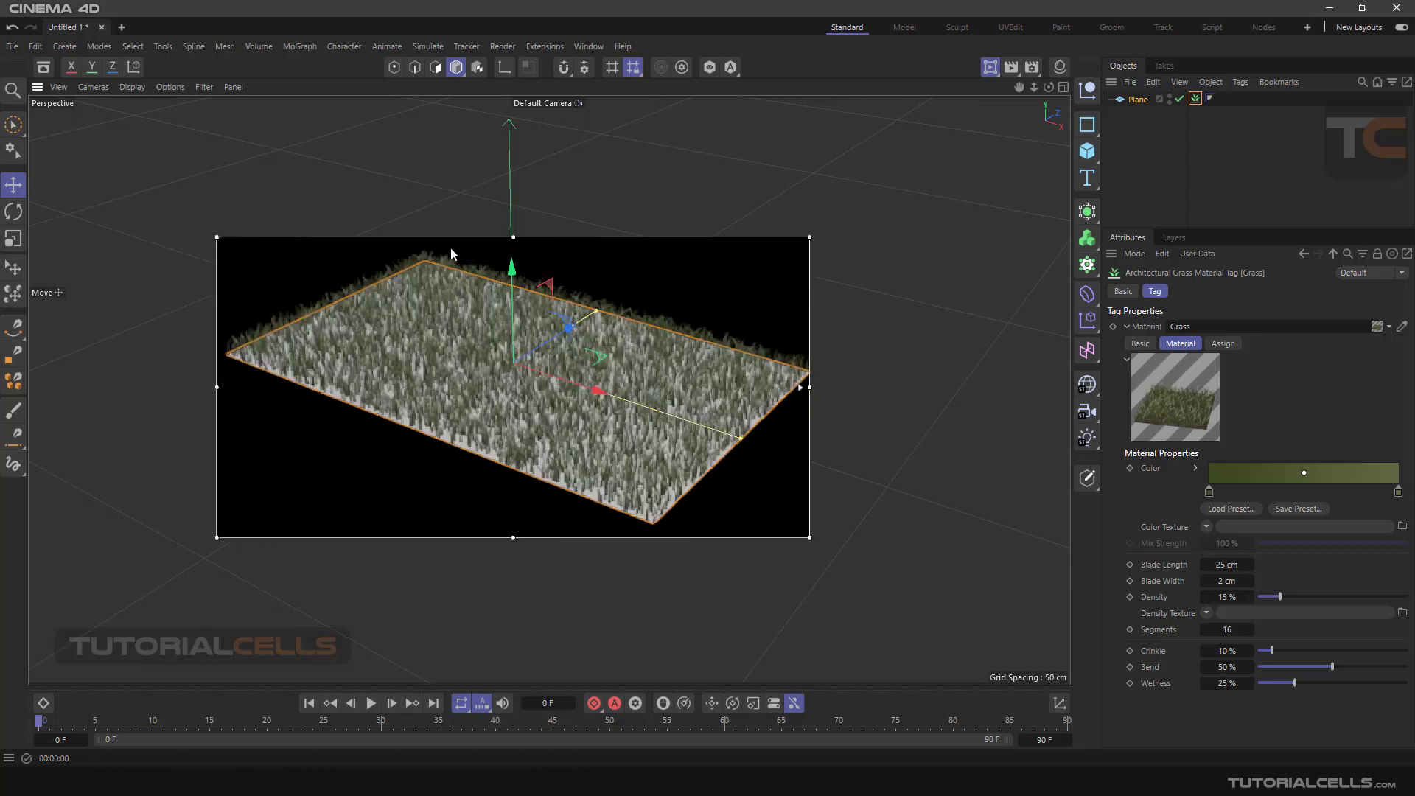
left_click_drag(510, 237, 512, 232)
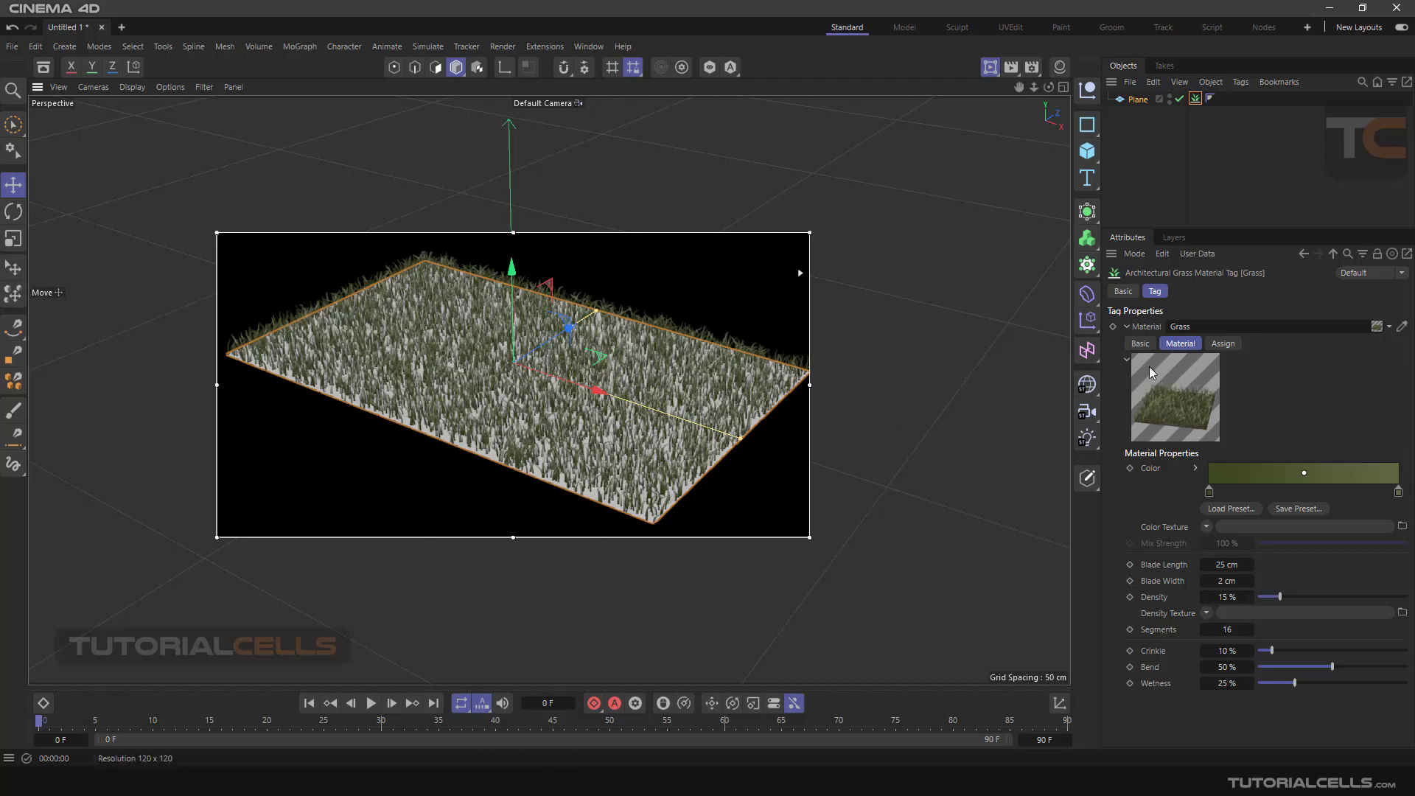
left_click(1141, 345)
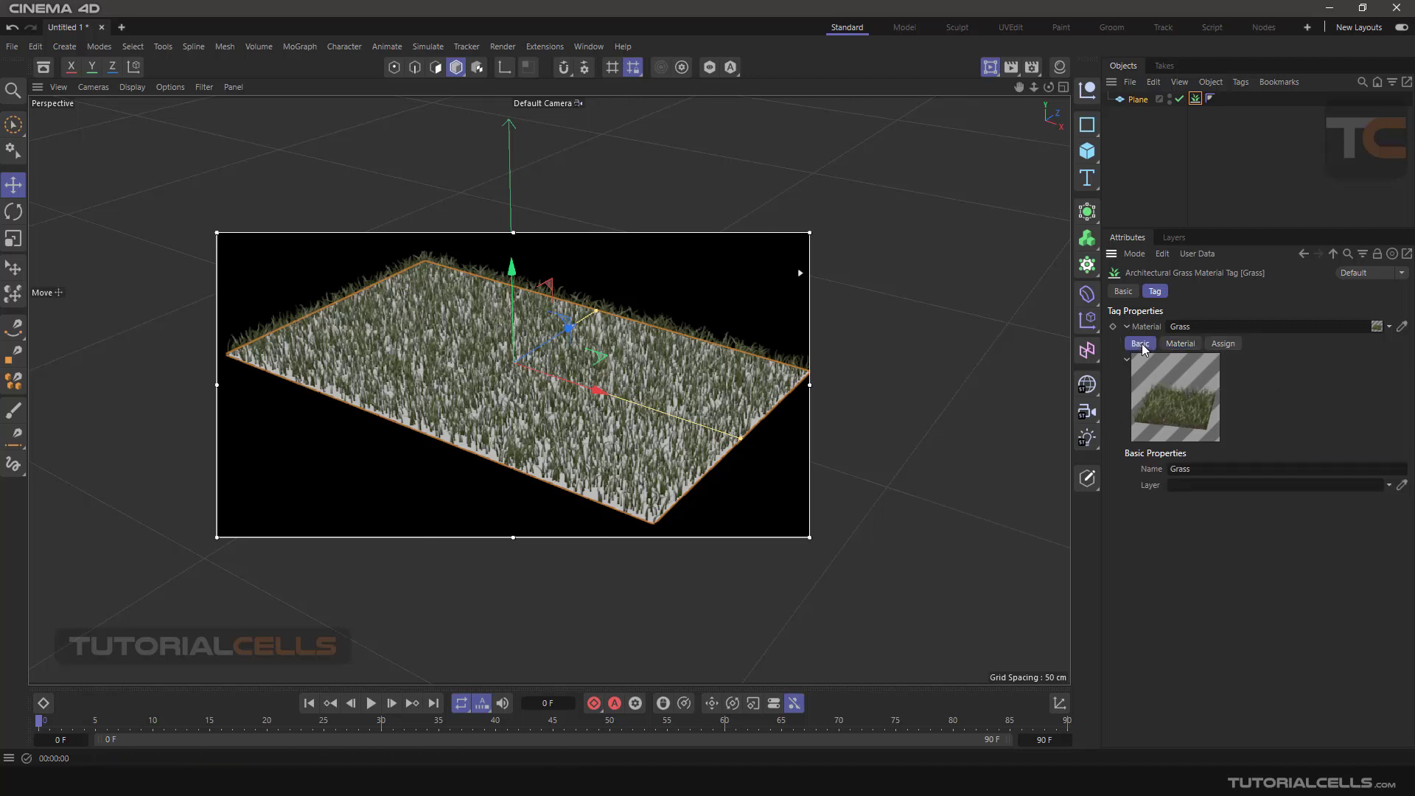
left_click(1180, 344)
left_click(1222, 344)
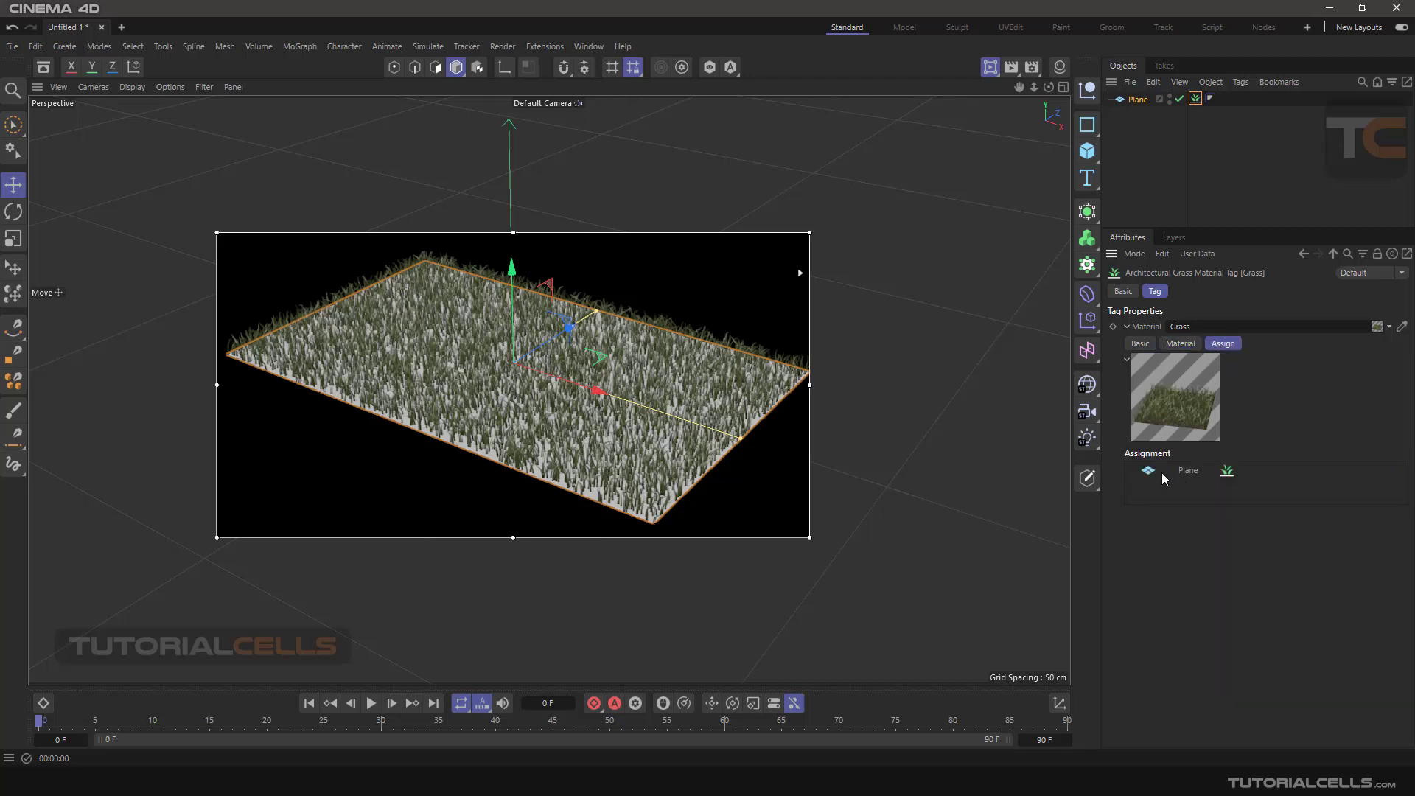
left_click(1175, 343)
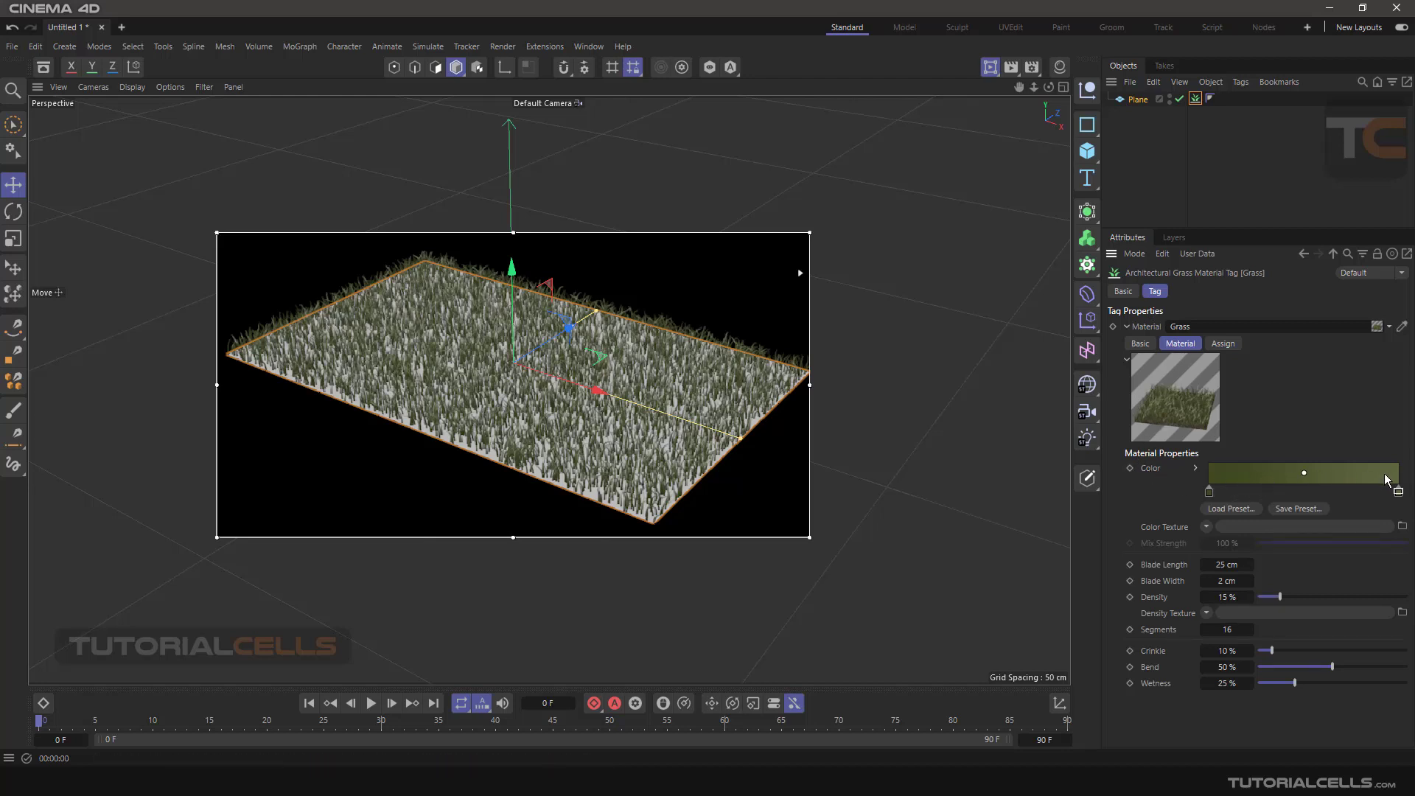
Step: Recolour the gradient's left knot to dark magenta in Gradient Knot Settings
left_click(1209, 492)
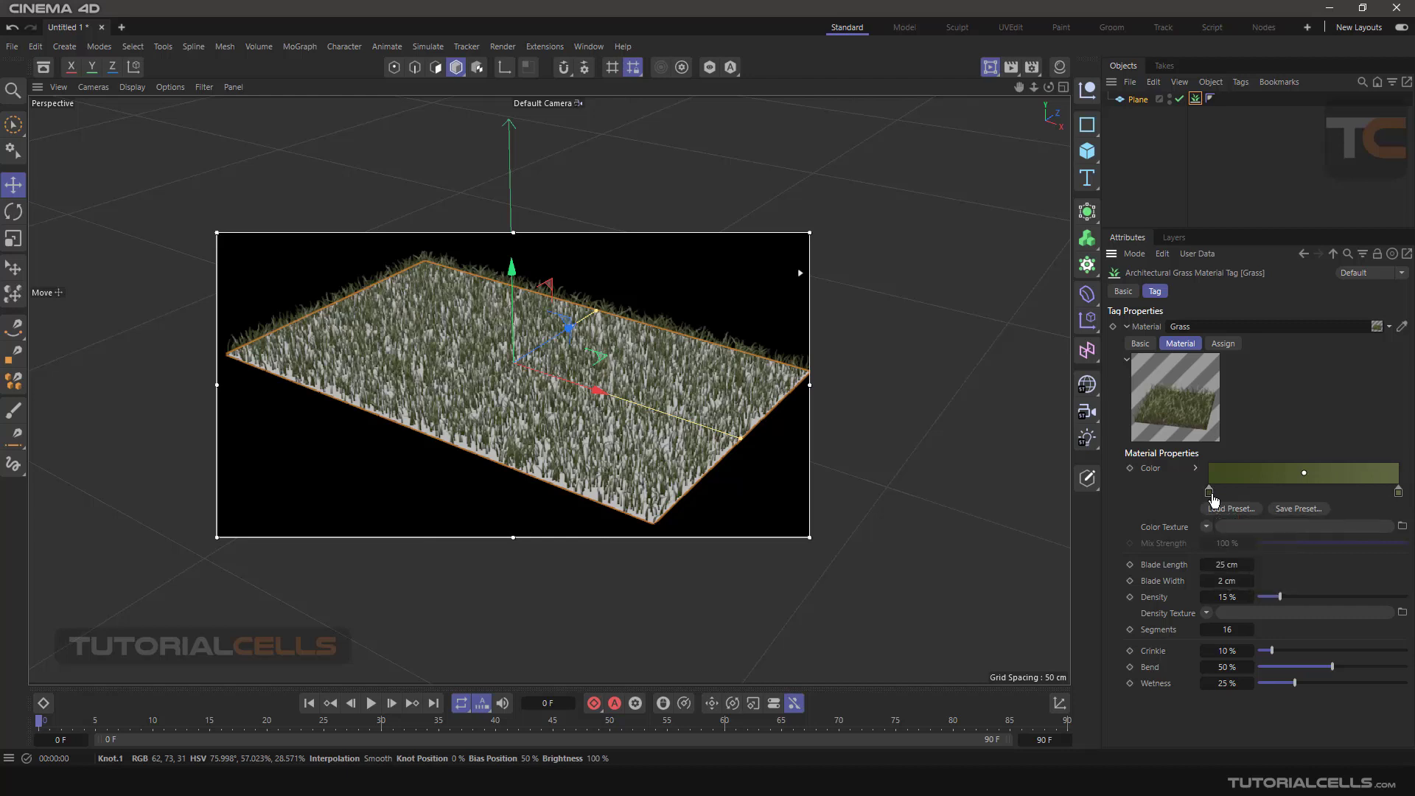
double_click(1209, 491)
left_click_drag(1138, 402, 1067, 272)
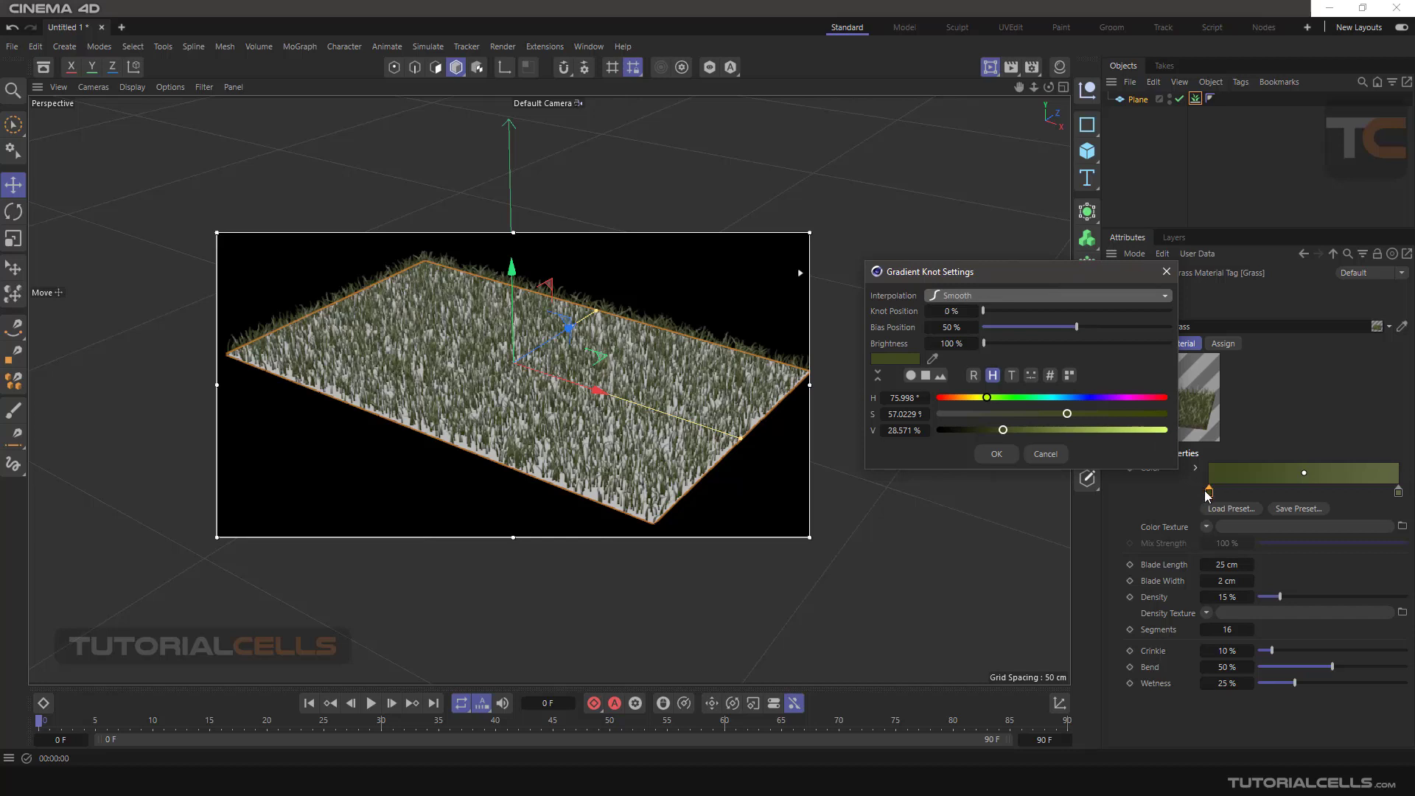
left_click(950, 414)
left_click(948, 398)
left_click(1134, 414)
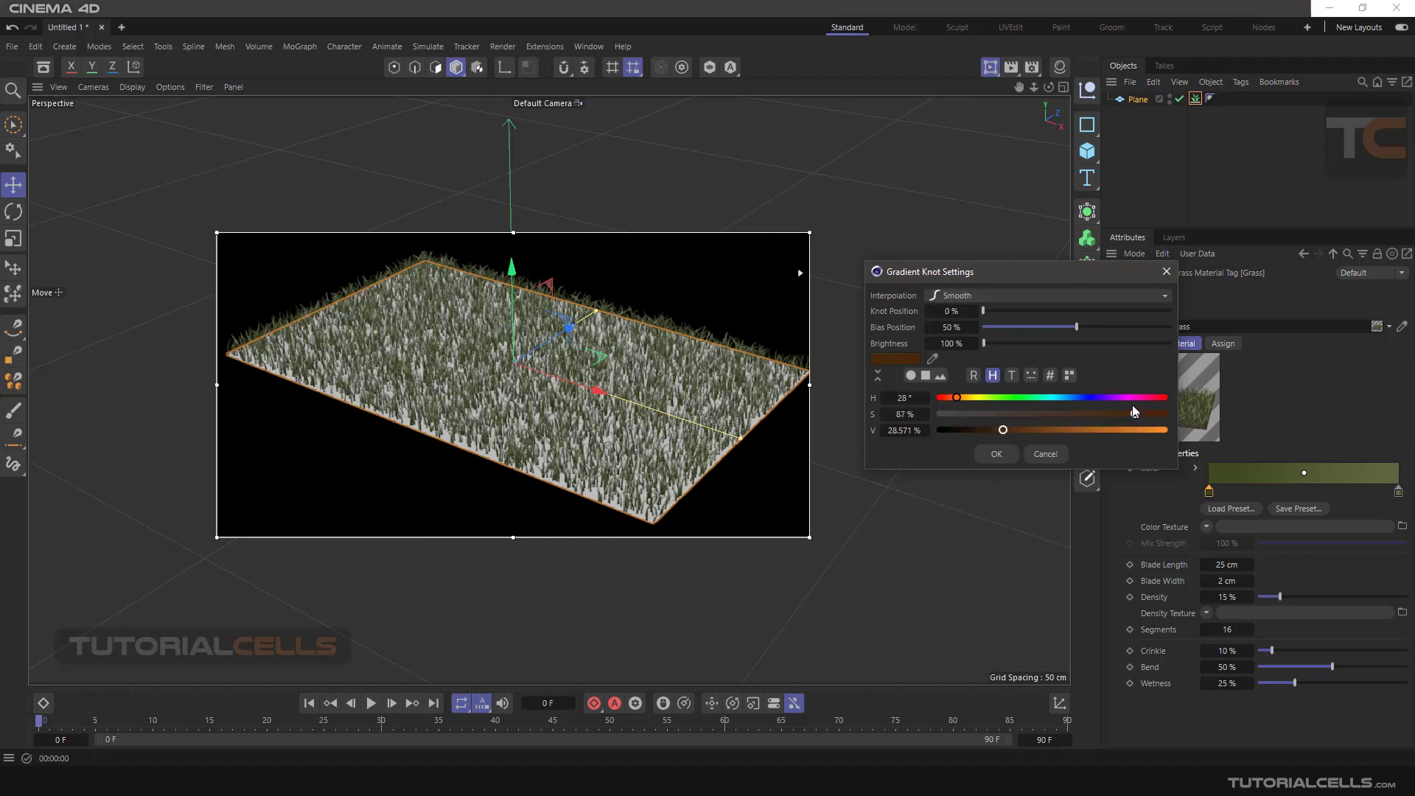
left_click(1142, 397)
left_click(1002, 453)
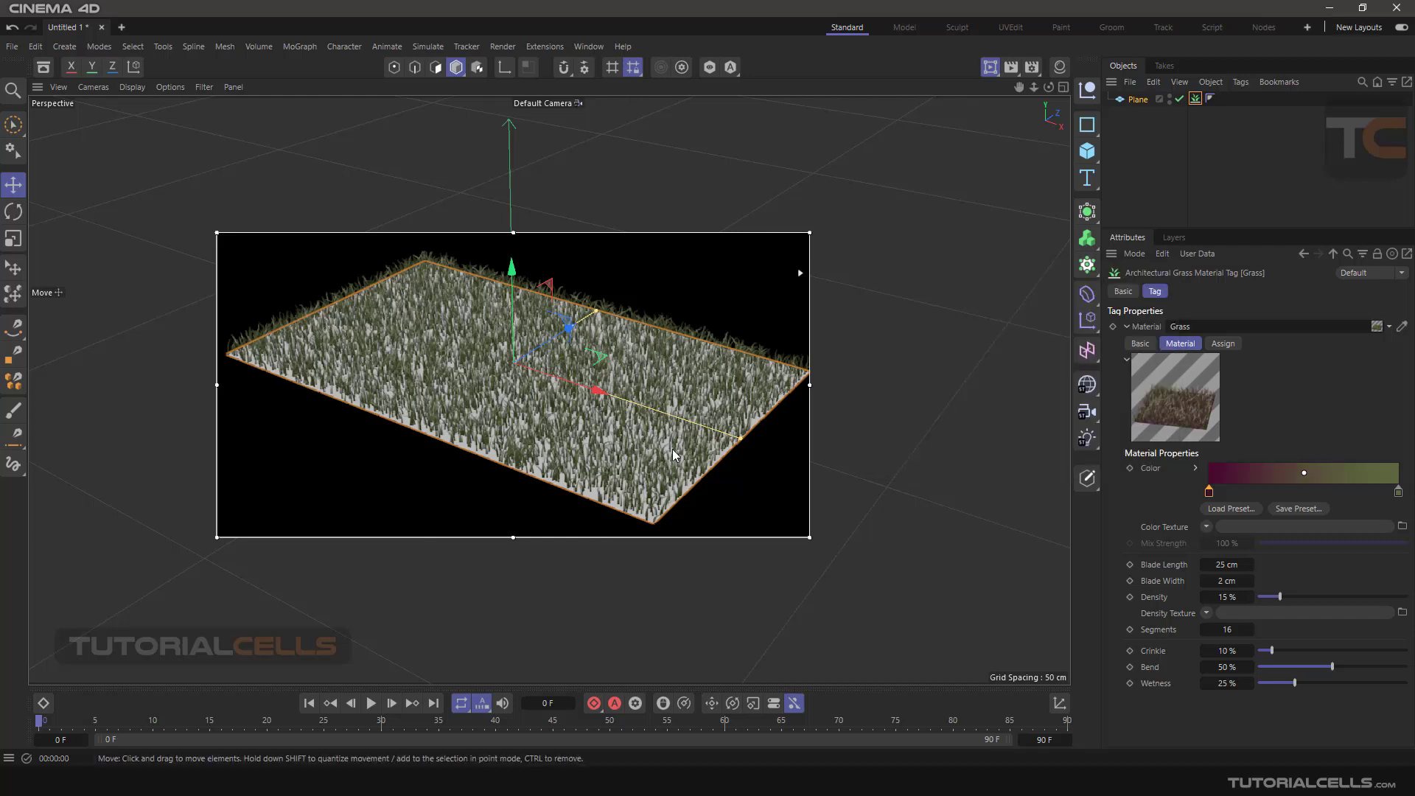
Step: Orbit down to a low, tilted view of the magenta-to-green grass
scroll(667, 511, "up", 10)
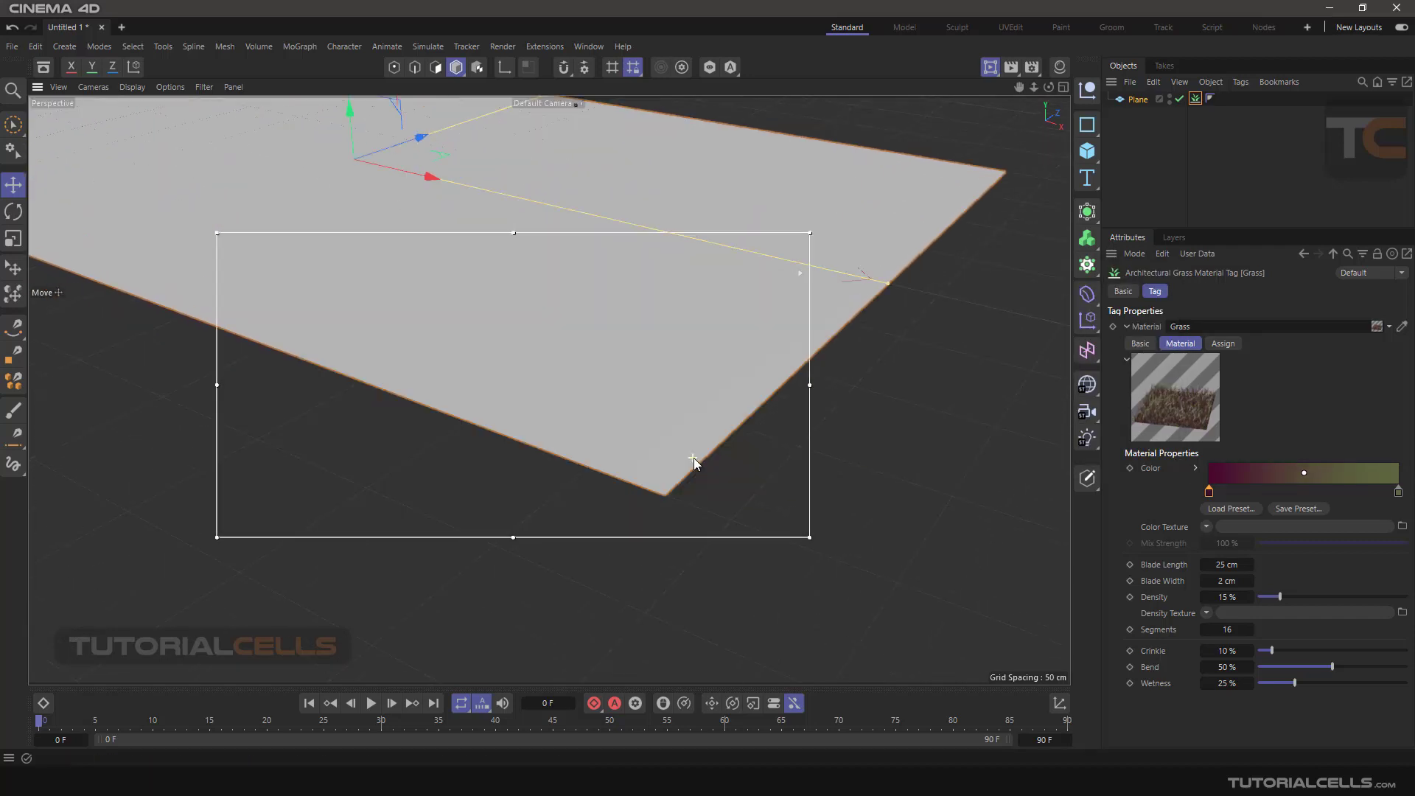
left_click_drag(693, 458, 660, 431, "alt")
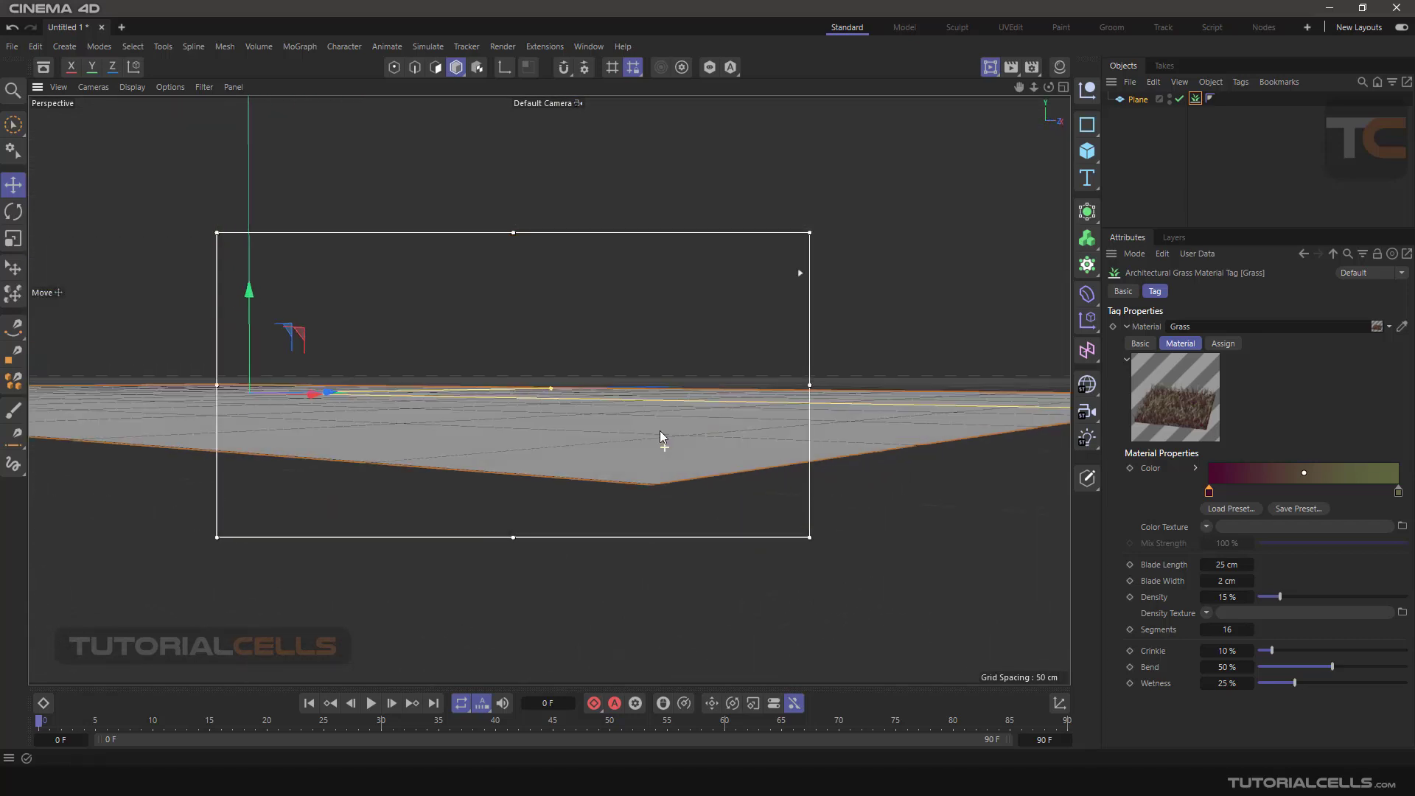
left_click_drag(707, 351, 684, 383, "alt")
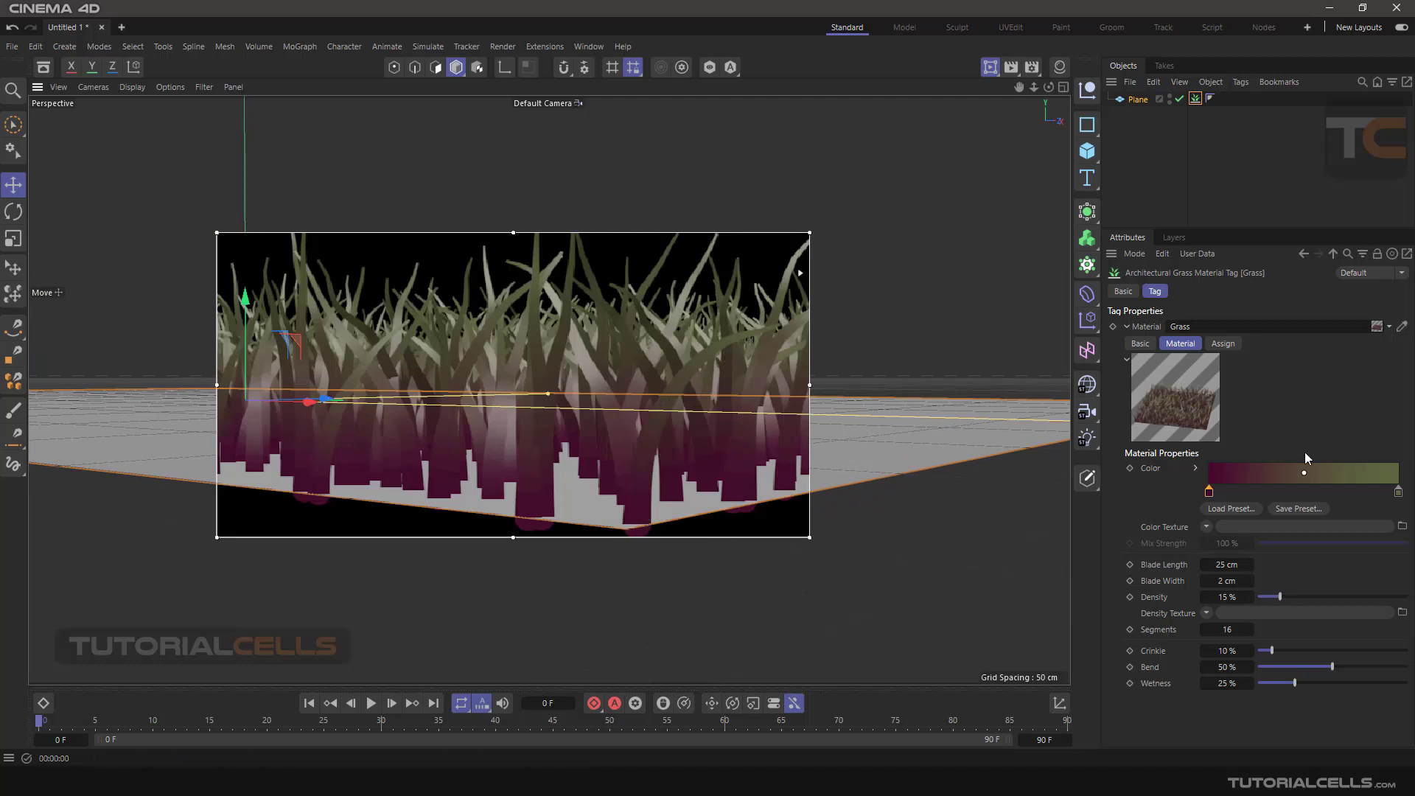
Step: Set the gradient's right knot to teal: H 176°, S 91%, V 75%
double_click(1397, 491)
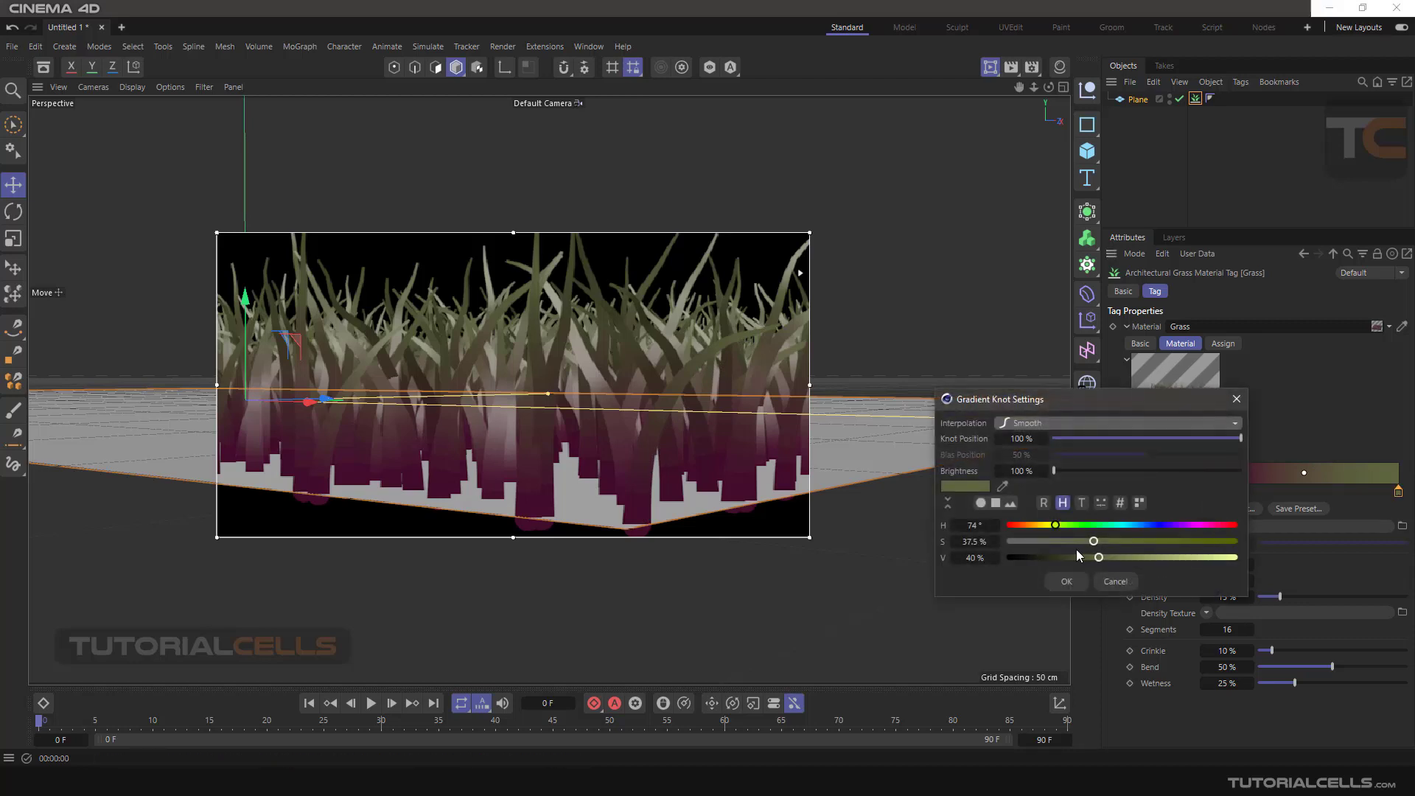
left_click_drag(1093, 541, 1218, 542)
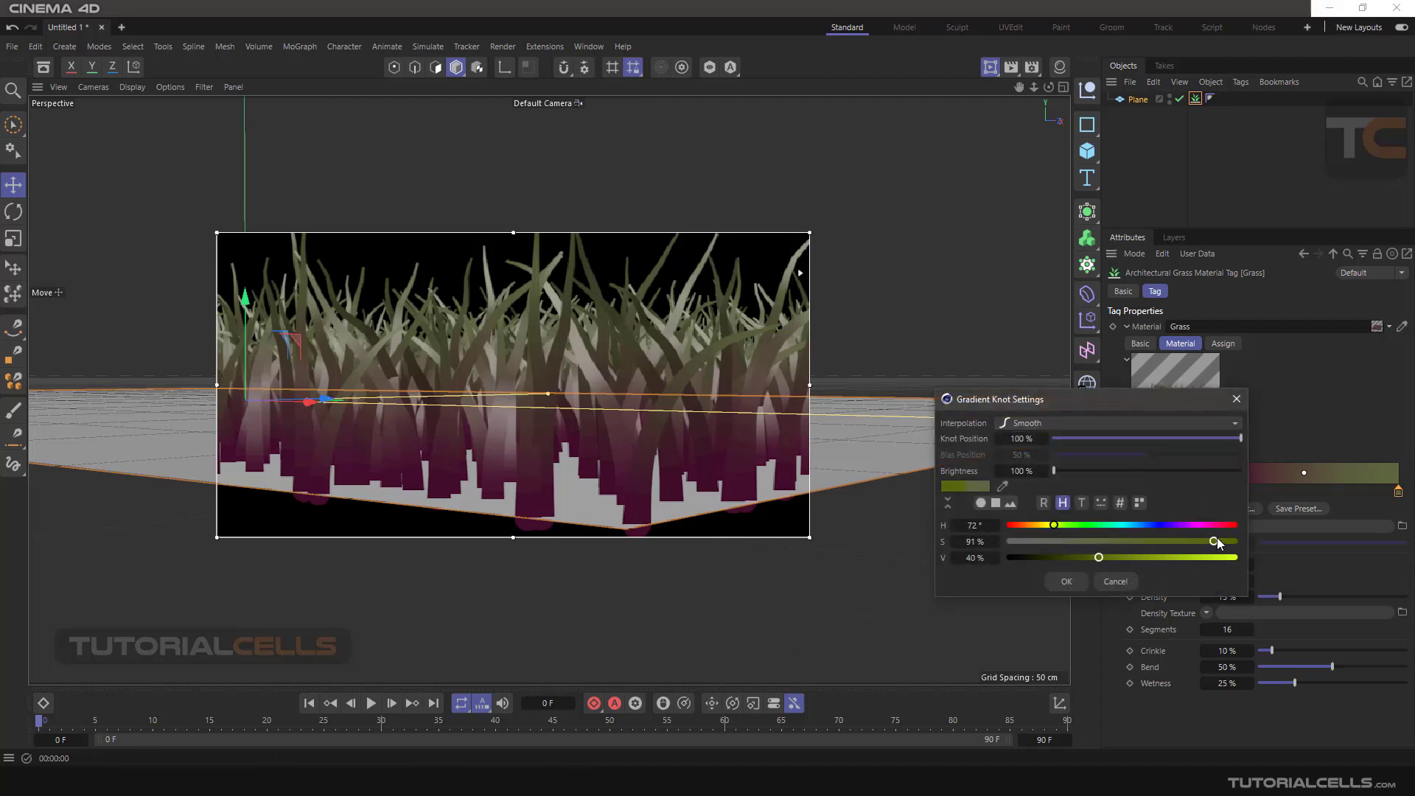
left_click(1064, 542)
left_click_drag(1098, 557, 1212, 541)
left_click(1119, 525)
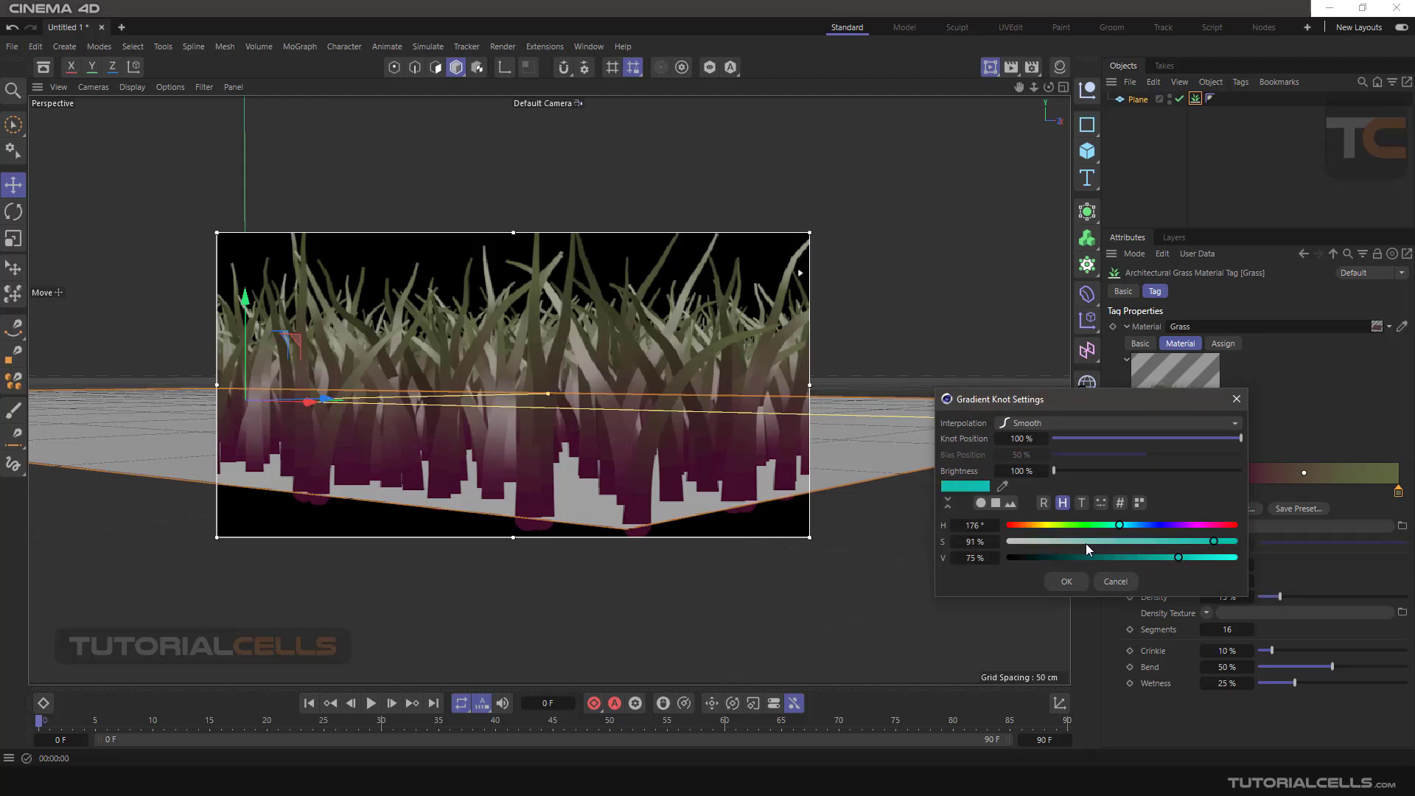
left_click(1066, 581)
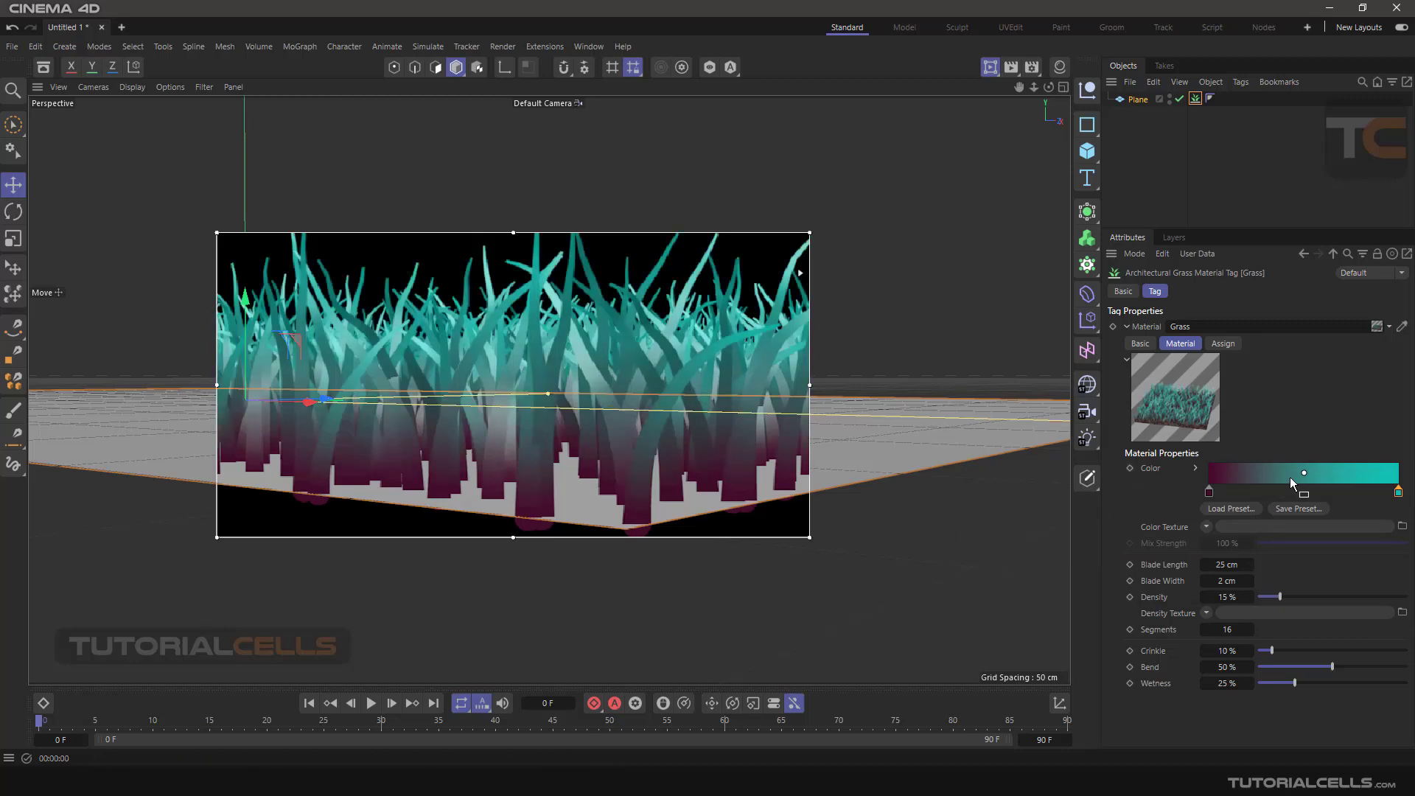
left_click(1215, 510)
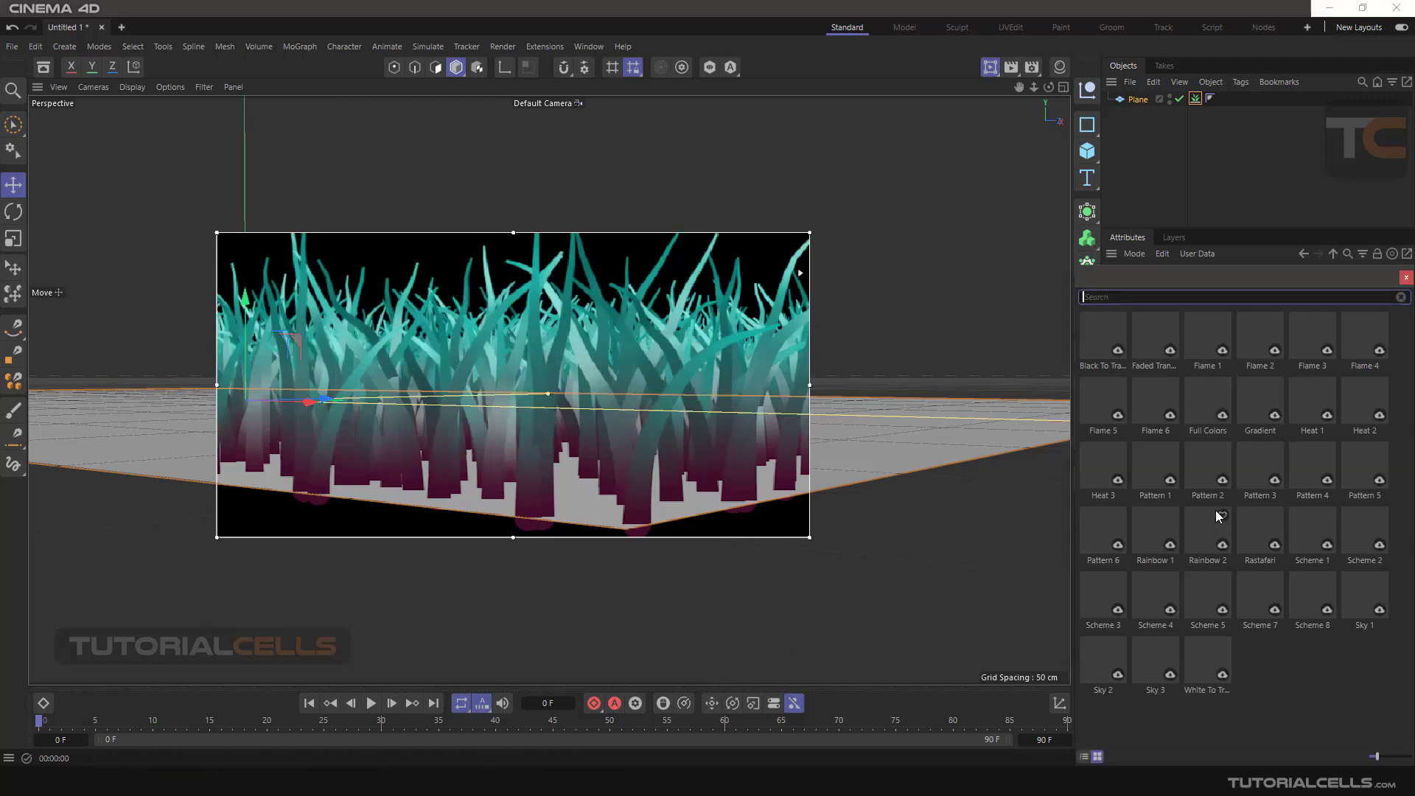
left_click_drag(1178, 286, 1085, 237)
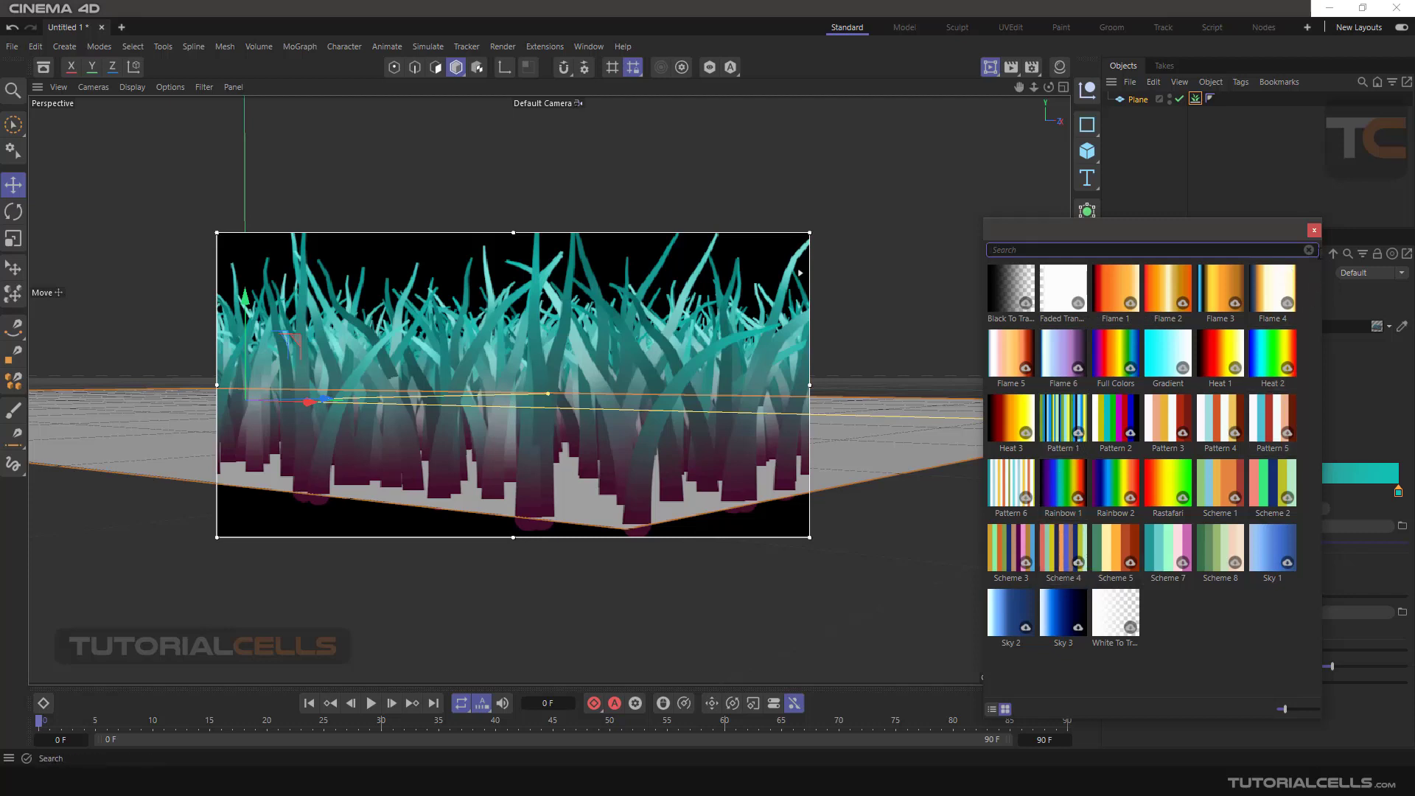
left_click(1315, 230)
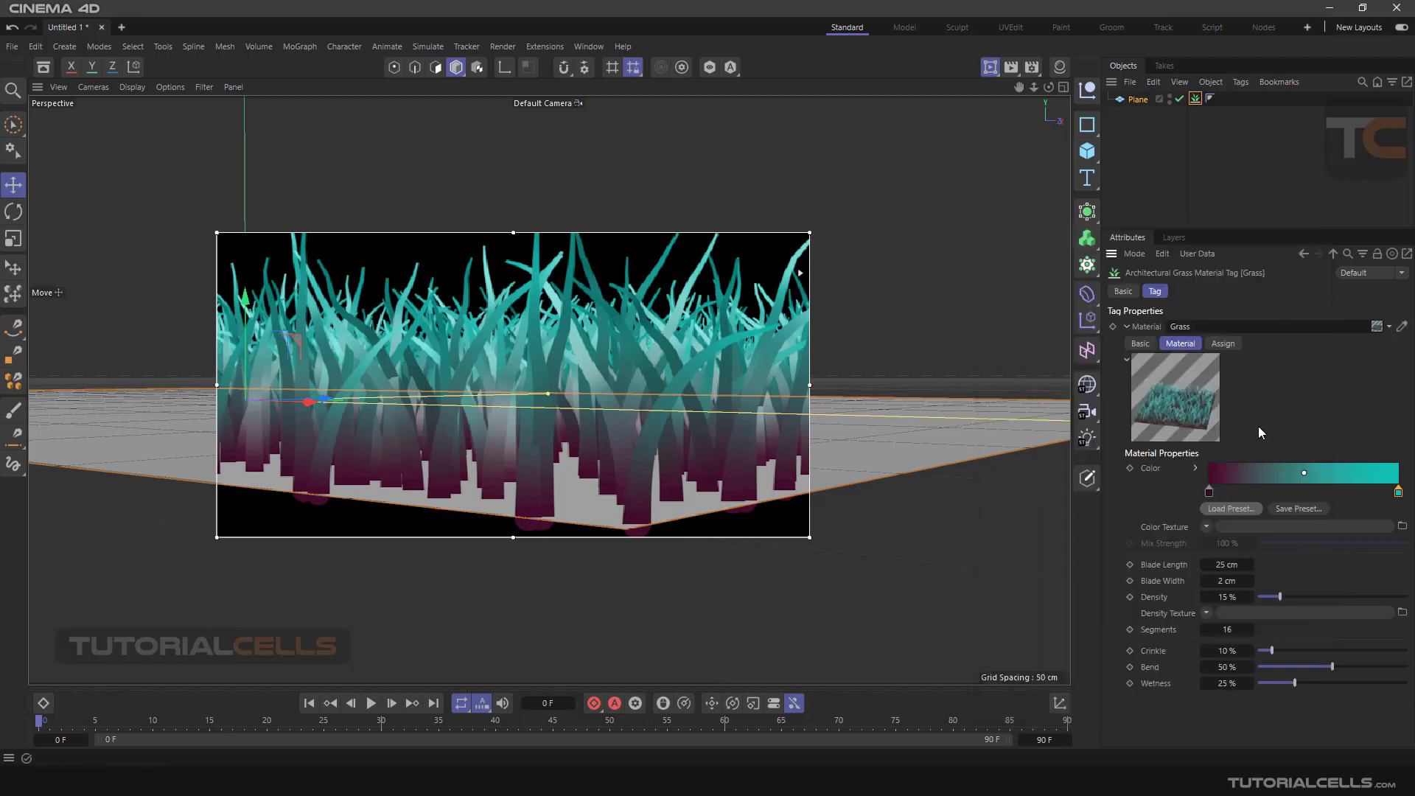
left_click(1286, 513)
left_click(1310, 549)
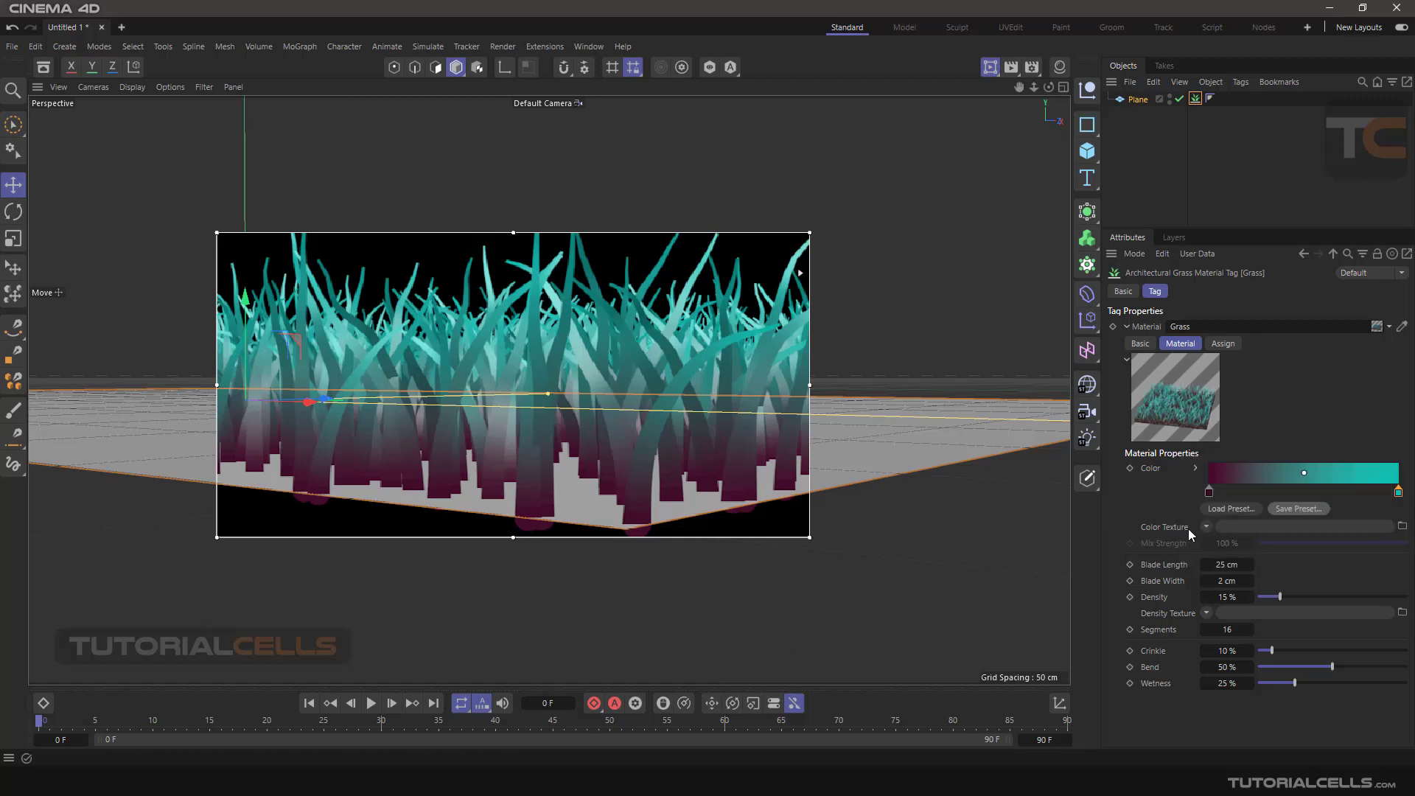
Step: Orbit and zoom out to see the whole grass plane, then preview an image in Windows Photos
left_click_drag(692, 440, 629, 435, "alt")
scroll(601, 439, "down", 5)
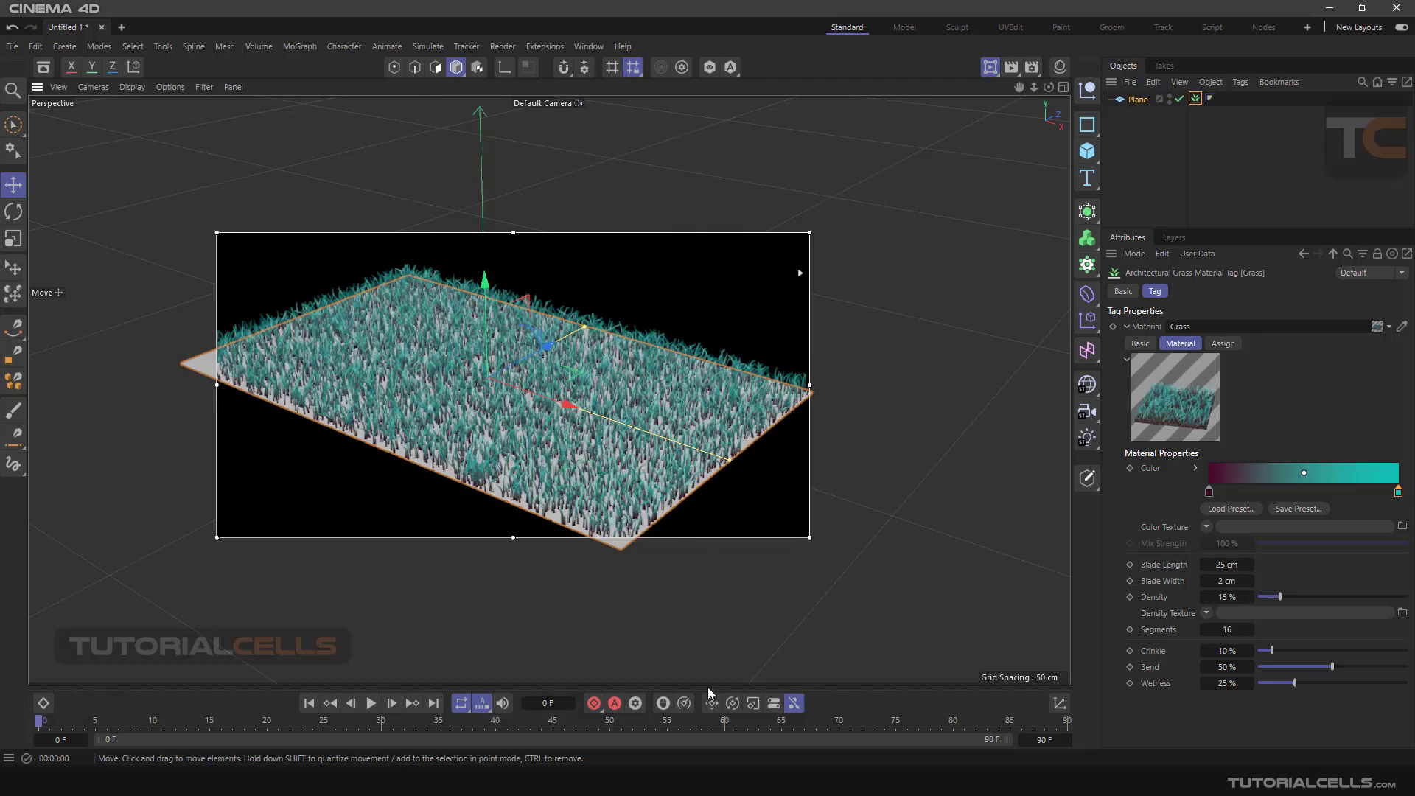
left_click(658, 734)
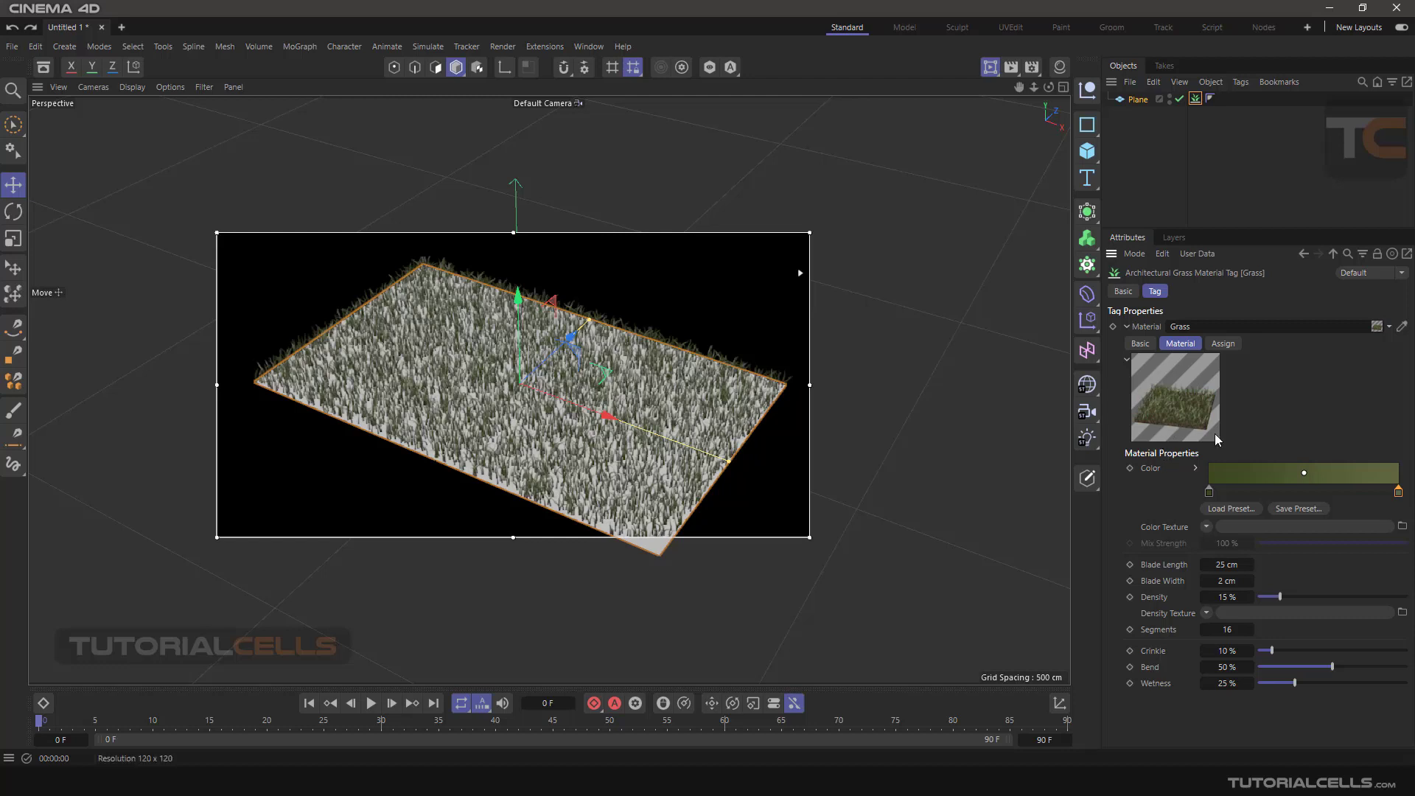
Step: Start loading a Color Texture image from the Desktop, then cancel without choosing one
left_click(1205, 525)
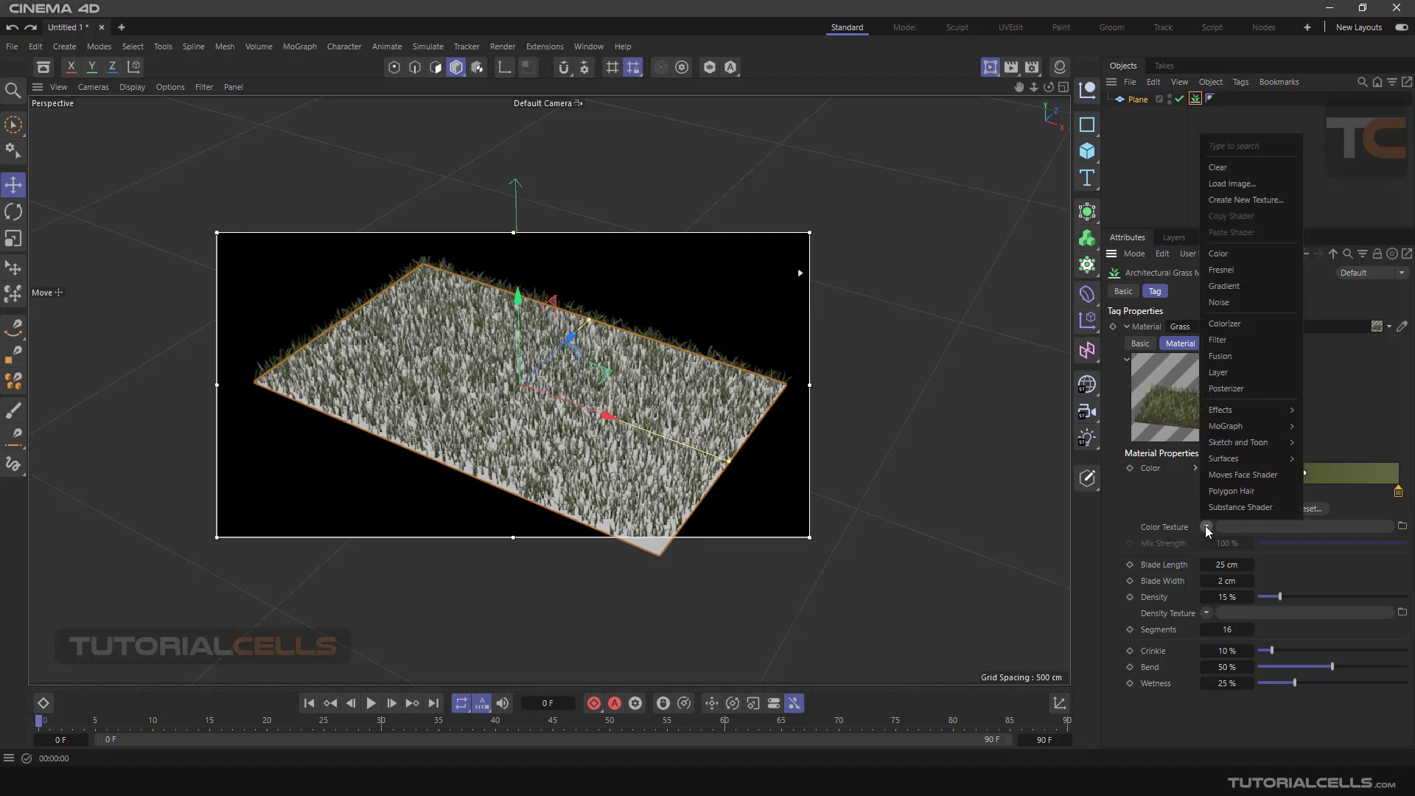
left_click(1242, 186)
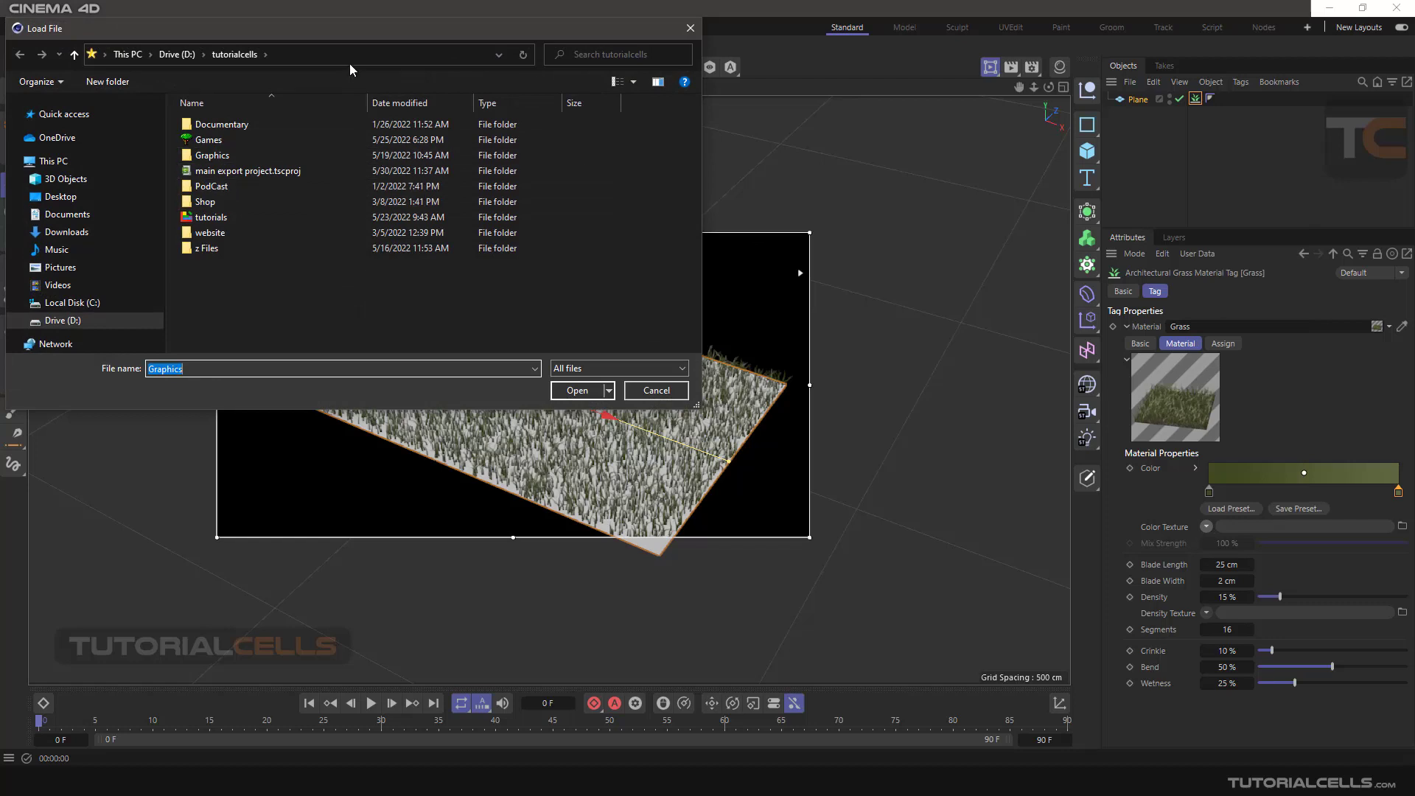
left_click_drag(357, 34, 404, 53)
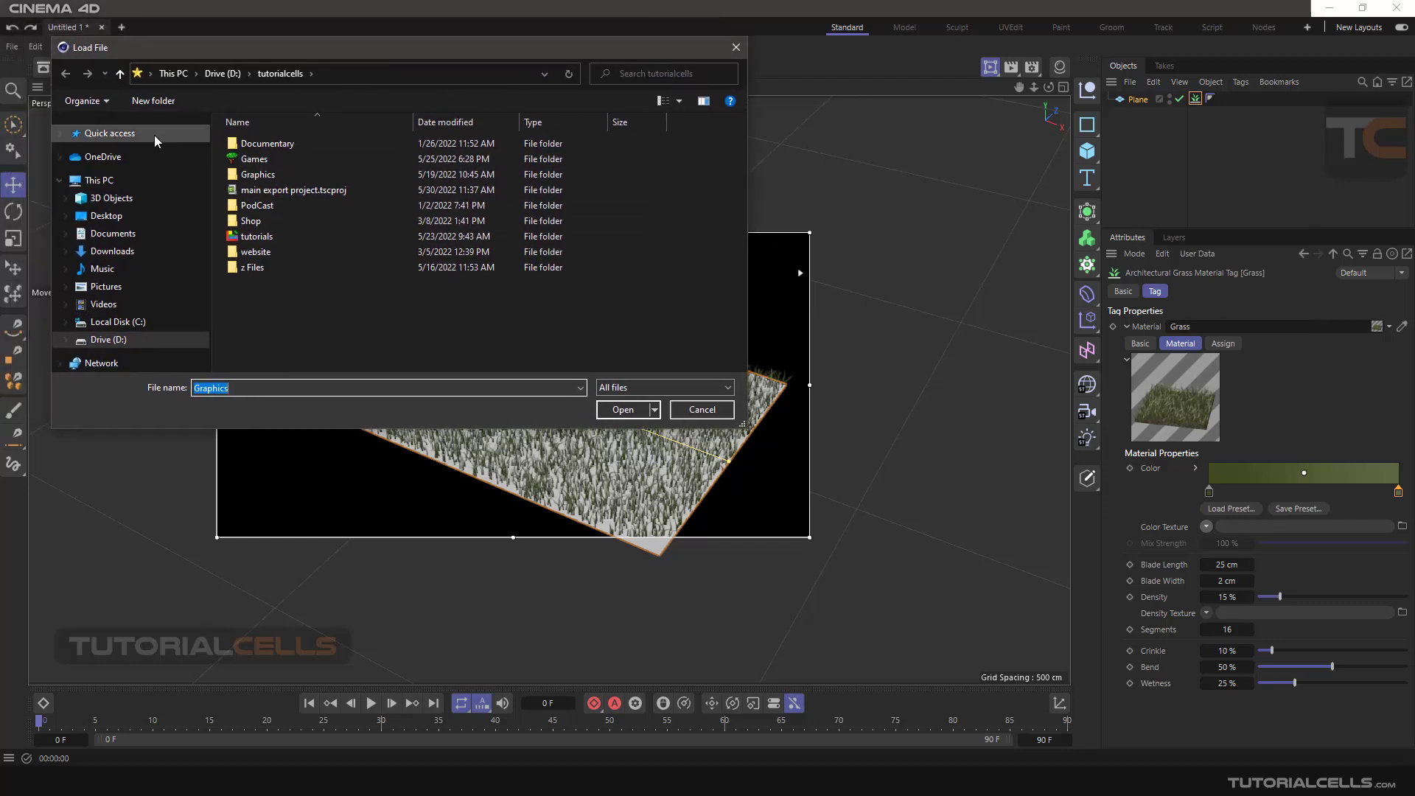
left_click(108, 221)
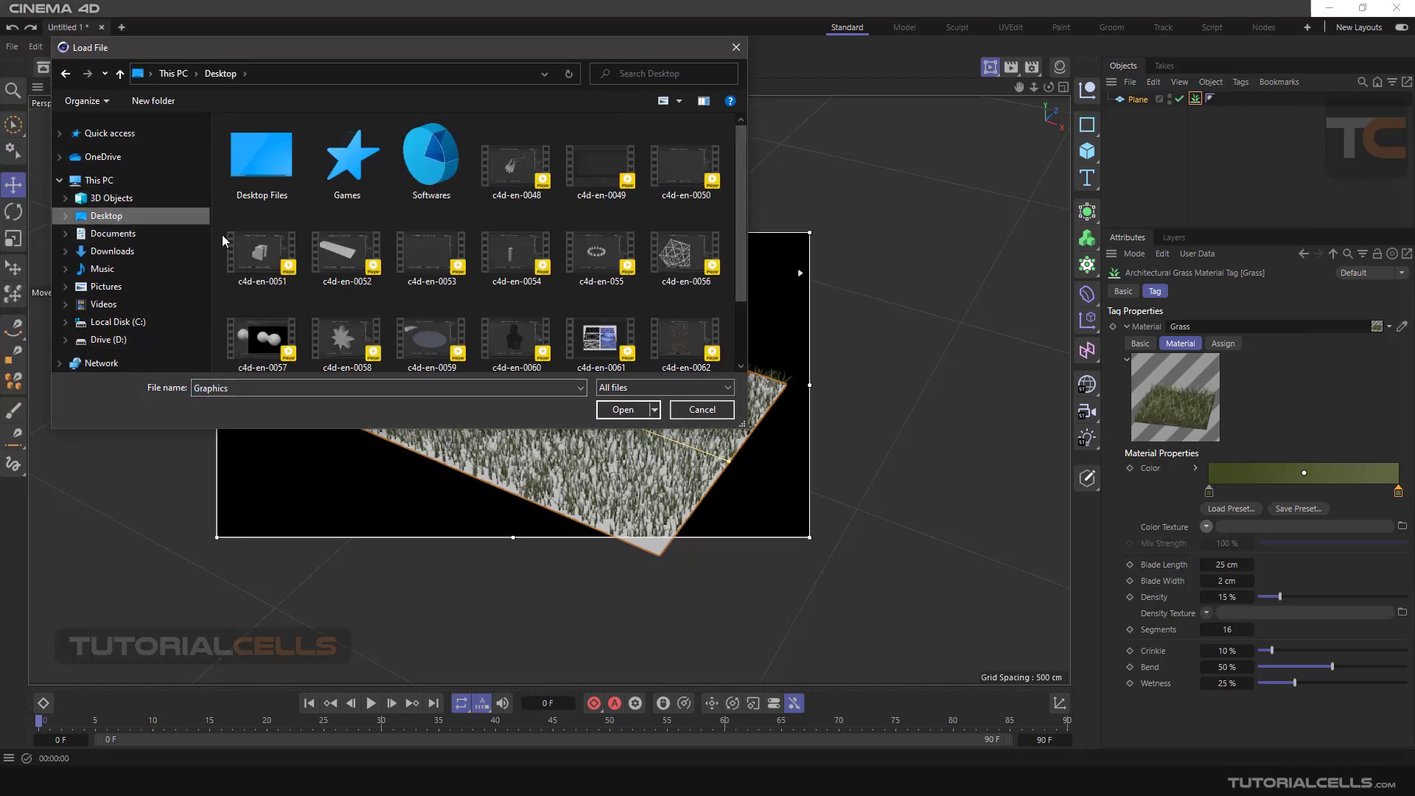
left_click(701, 410)
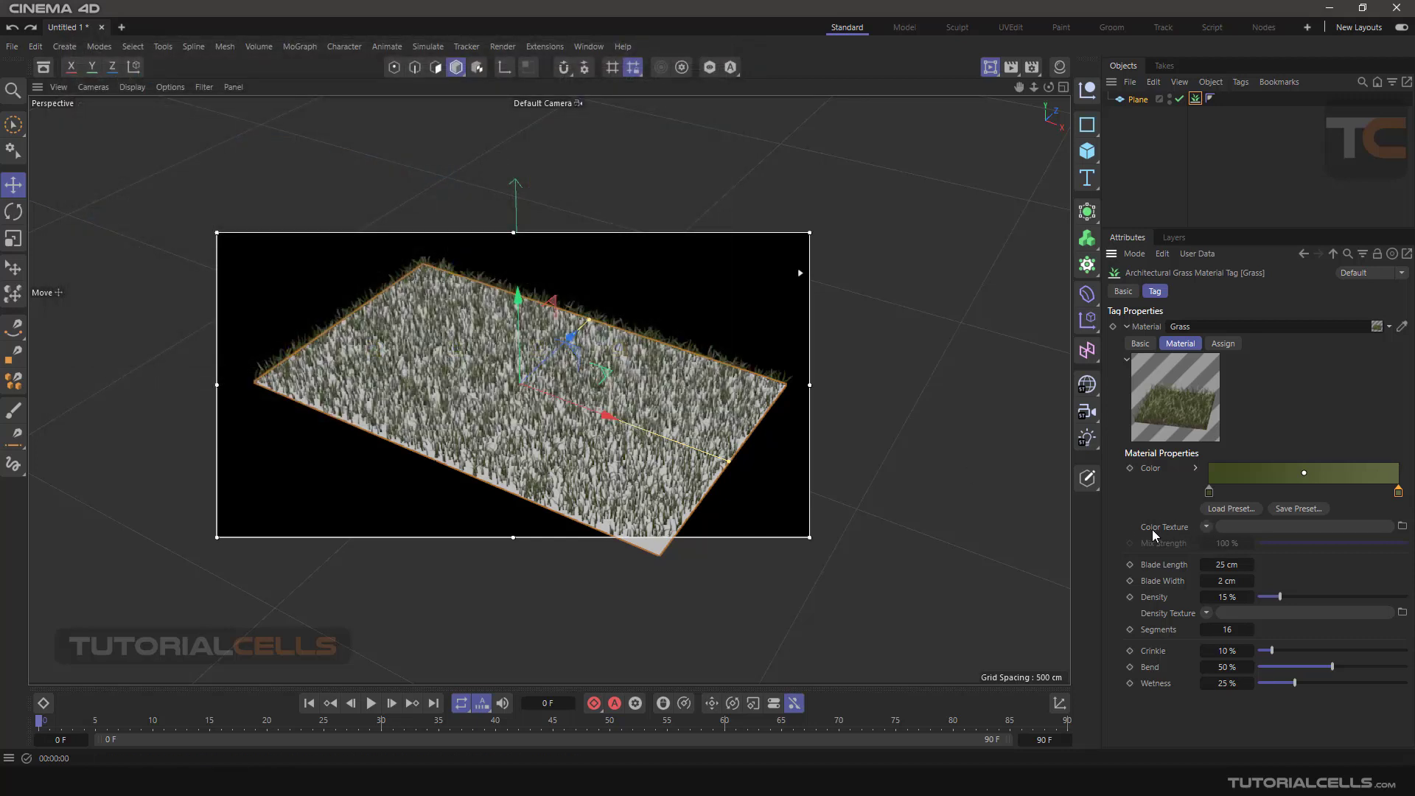
Step: Load the teal-to-red multicolour image as the grass Color Texture, declining to copy it into the project
left_click(1206, 526)
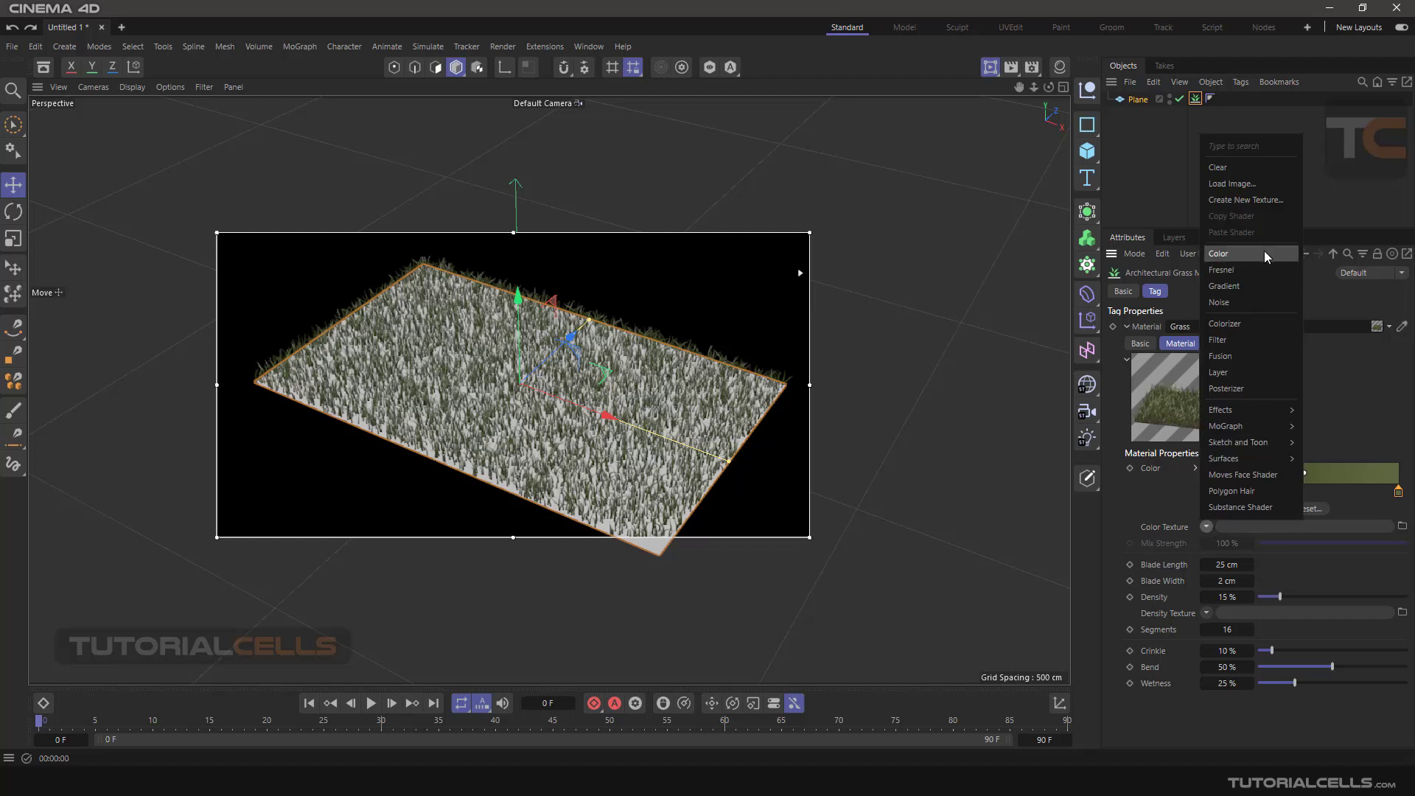
left_click(1243, 185)
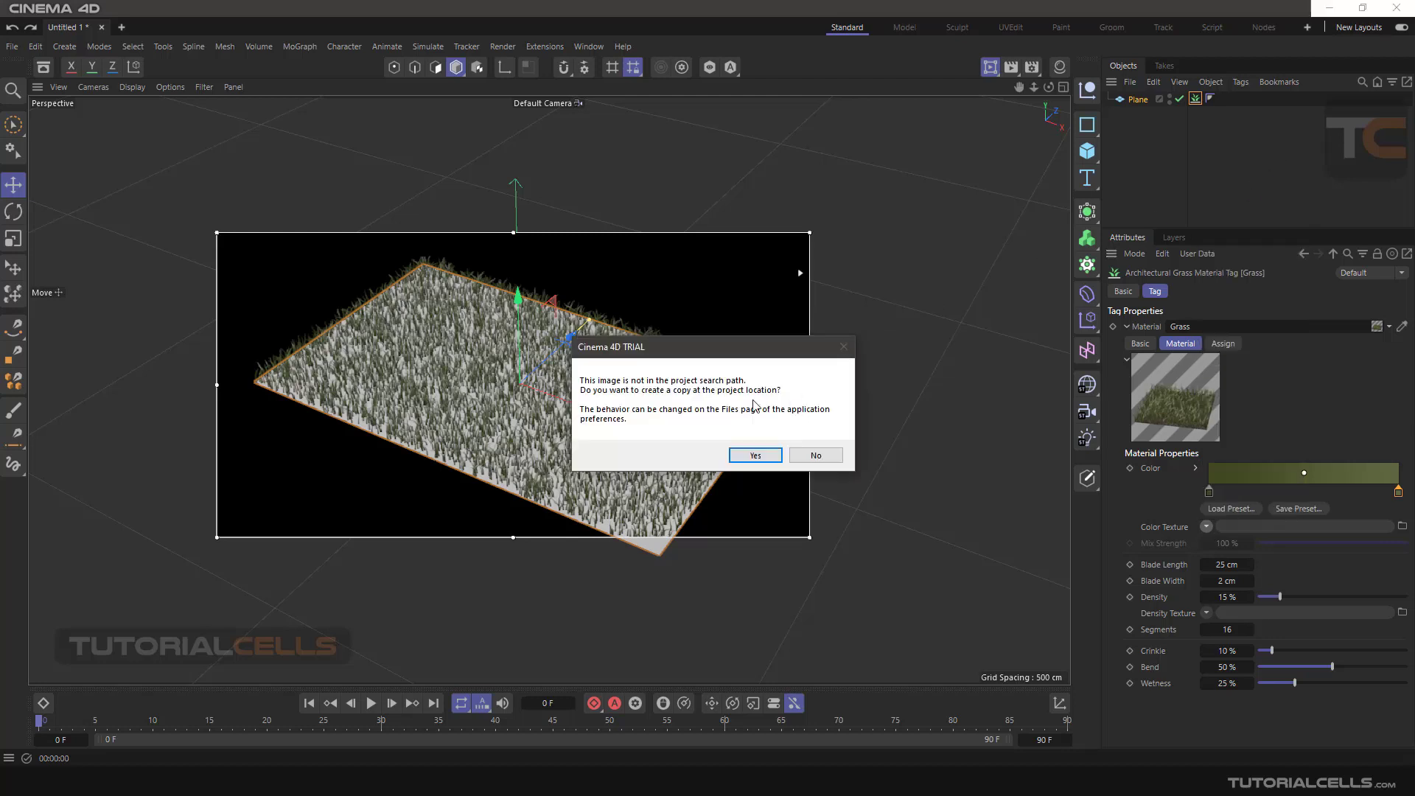
left_click_drag(677, 352, 701, 352)
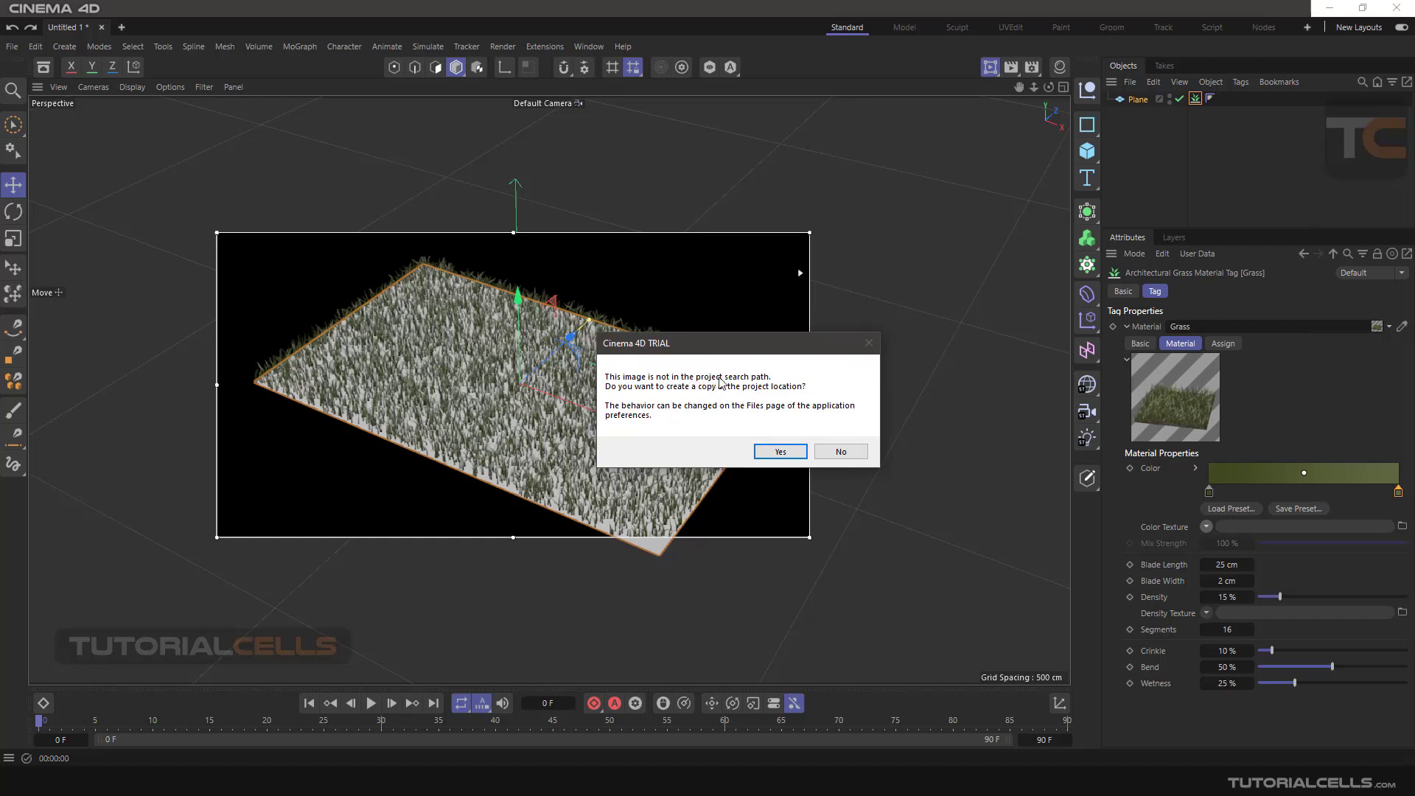
left_click(848, 456)
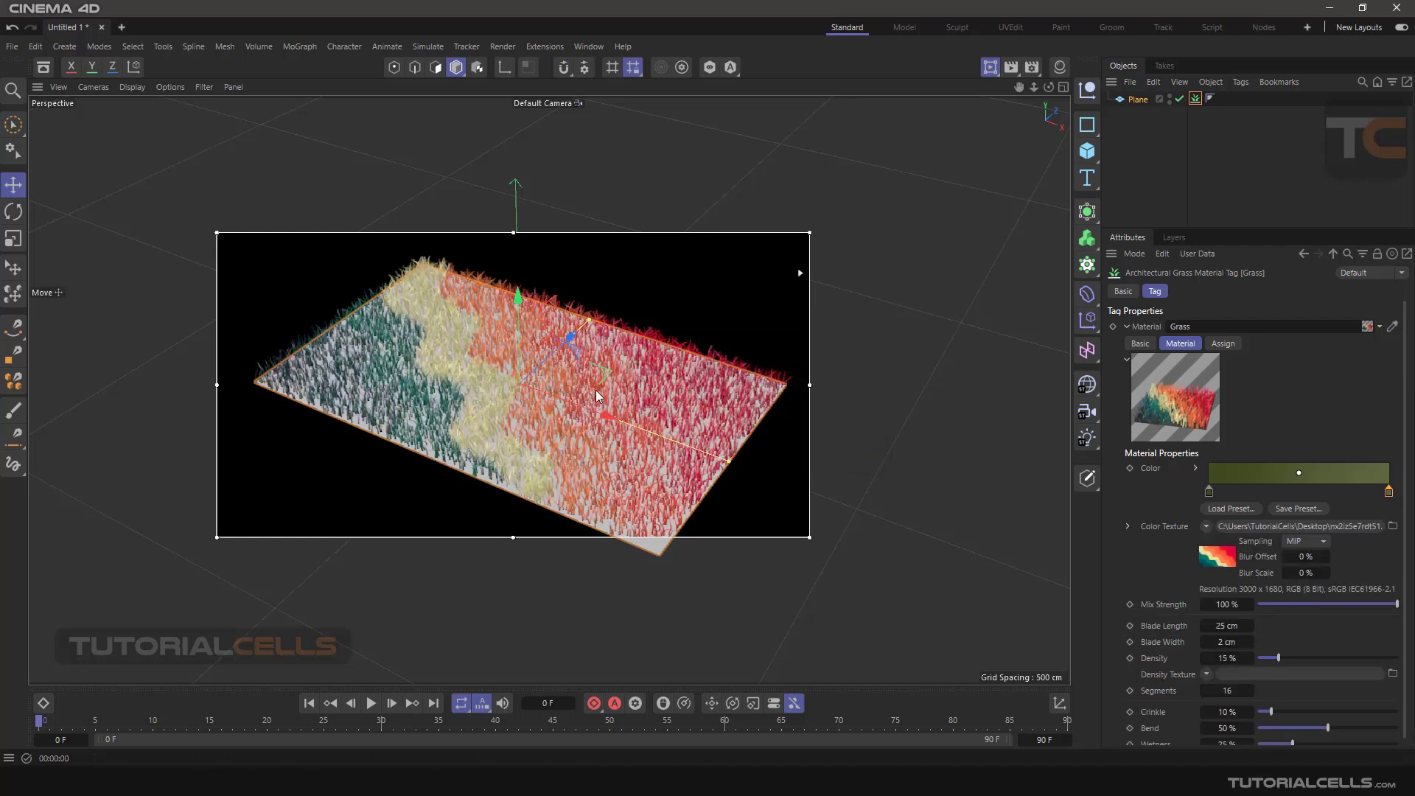
left_click_drag(599, 408, 609, 423, "alt")
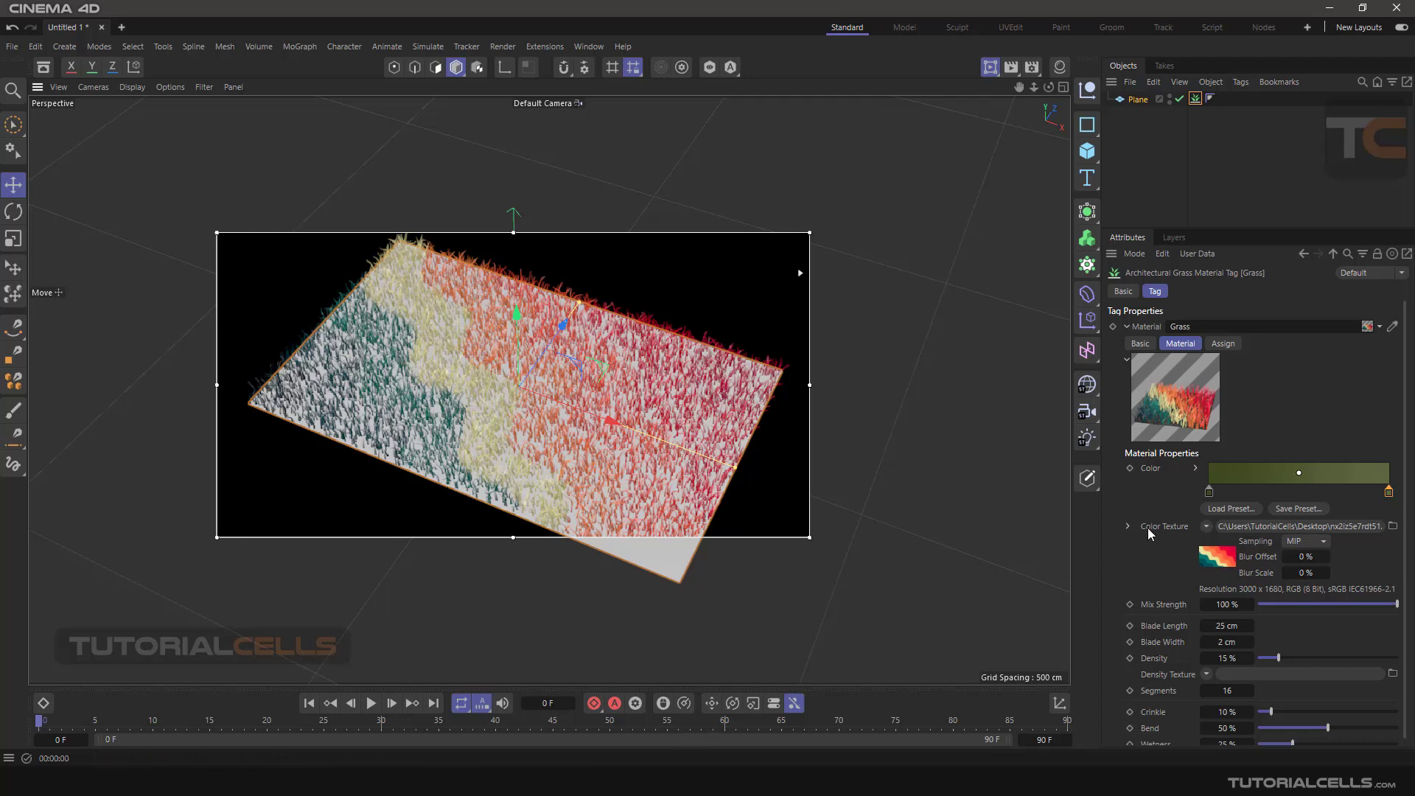
left_click_drag(1136, 228, 1136, 177)
Step: Clear the grass Color Texture and drag Density from 15% up to 78%
left_click(1205, 475)
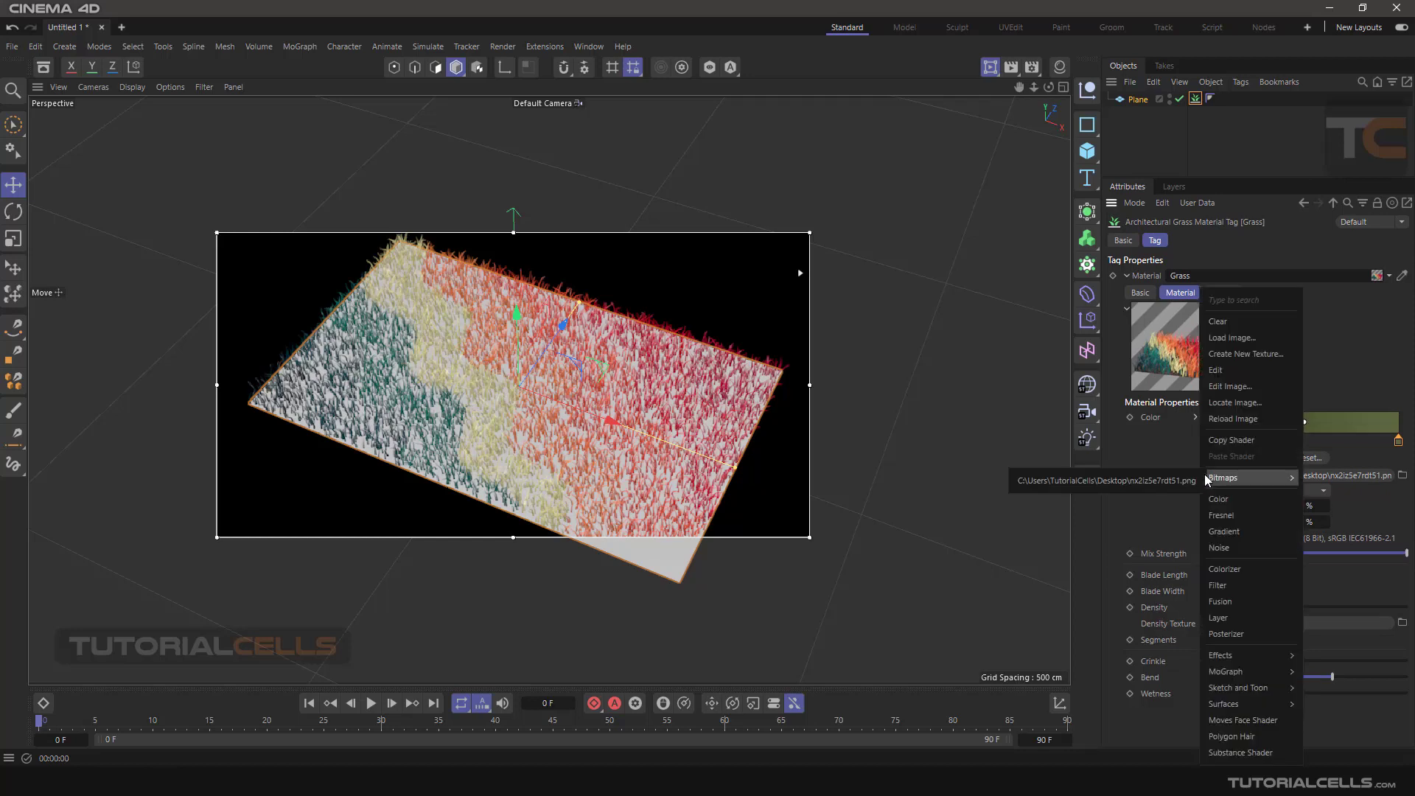
left_click(1236, 319)
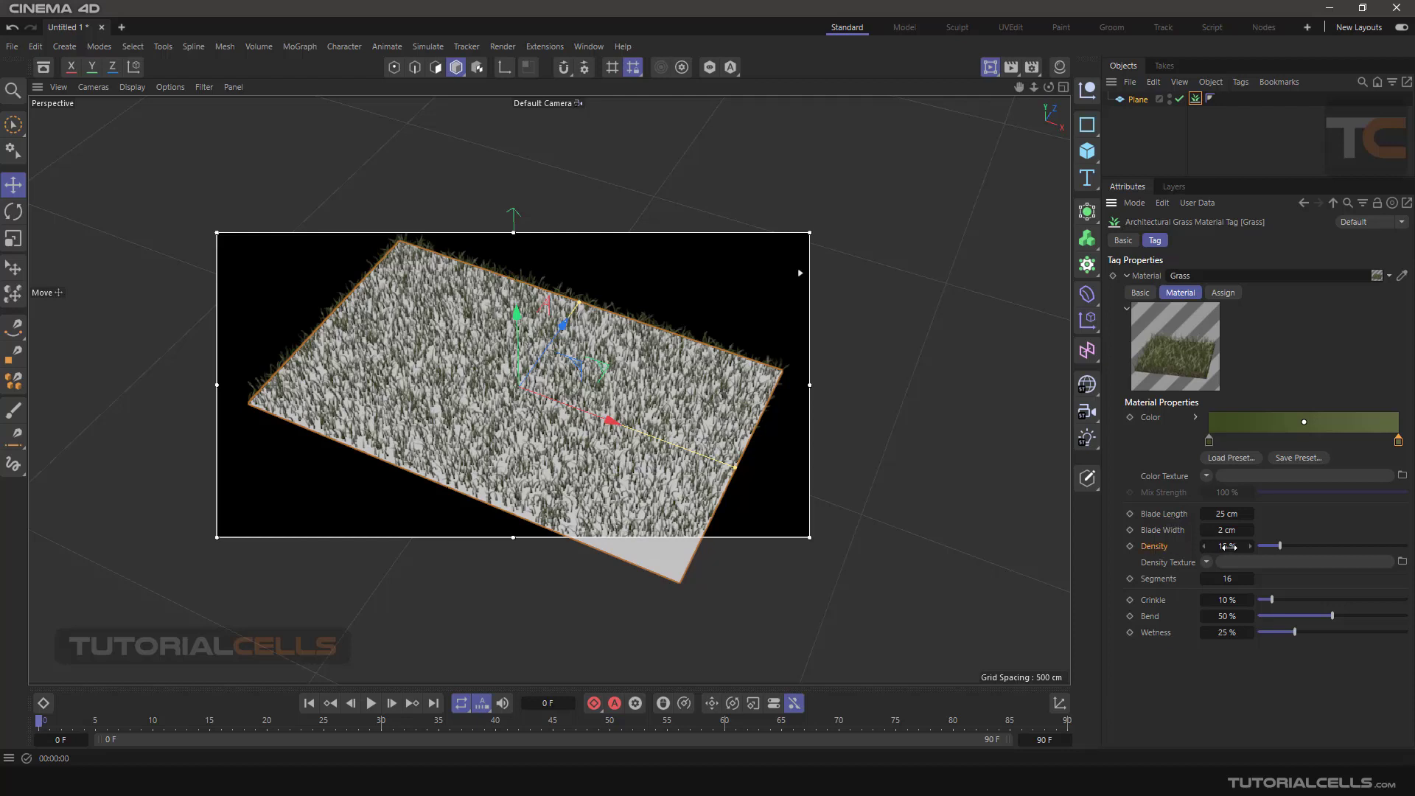
left_click_drag(1279, 547, 1335, 549)
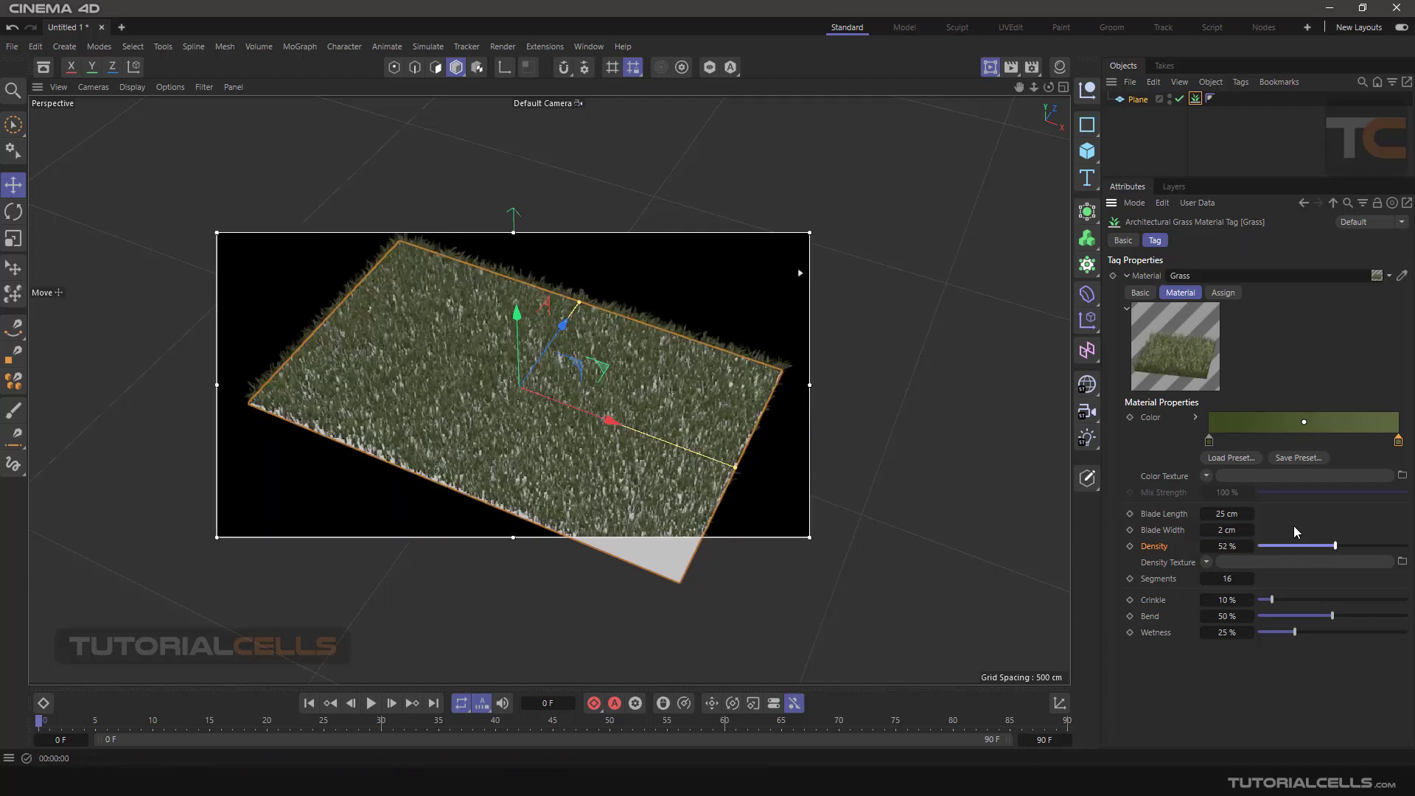
left_click_drag(1338, 545, 1375, 545)
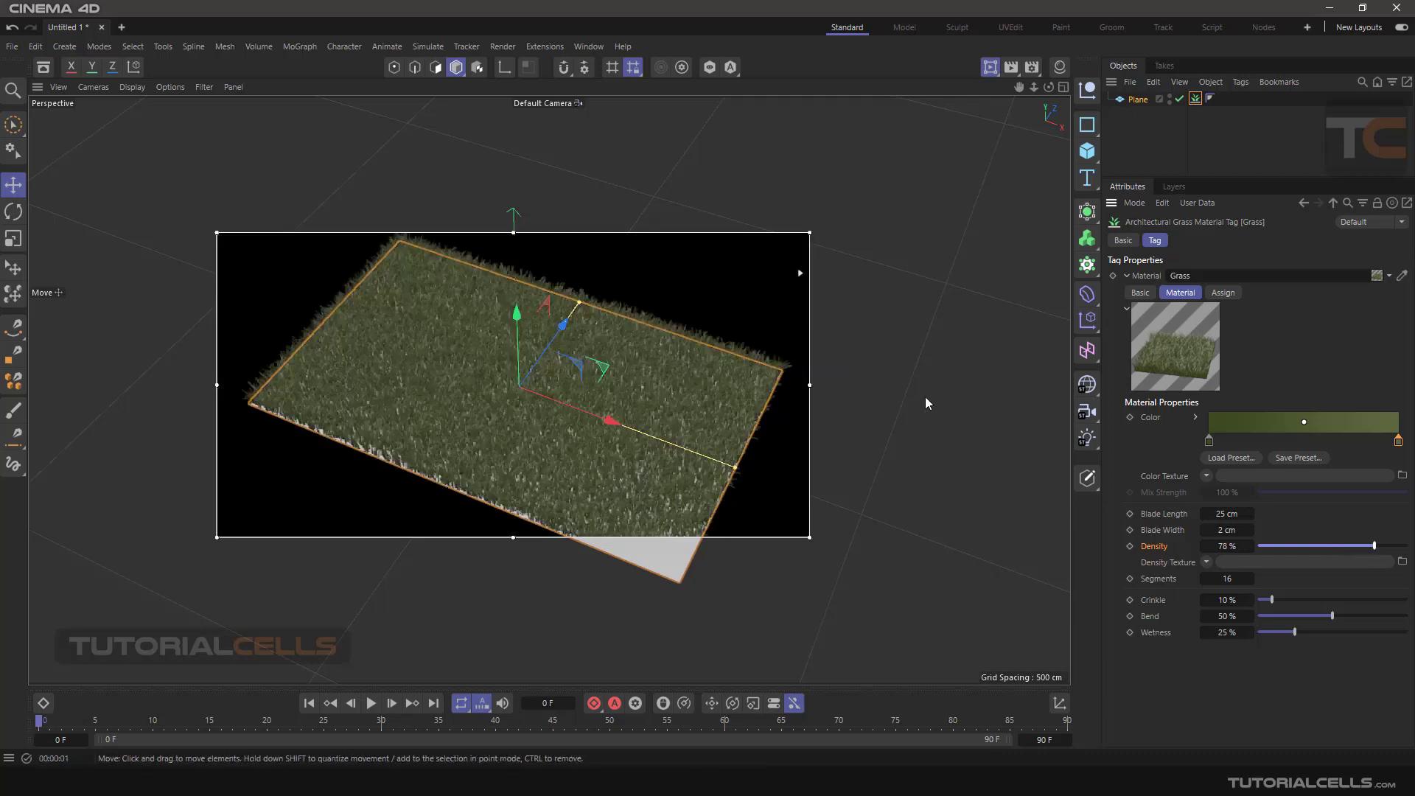
left_click(1161, 517)
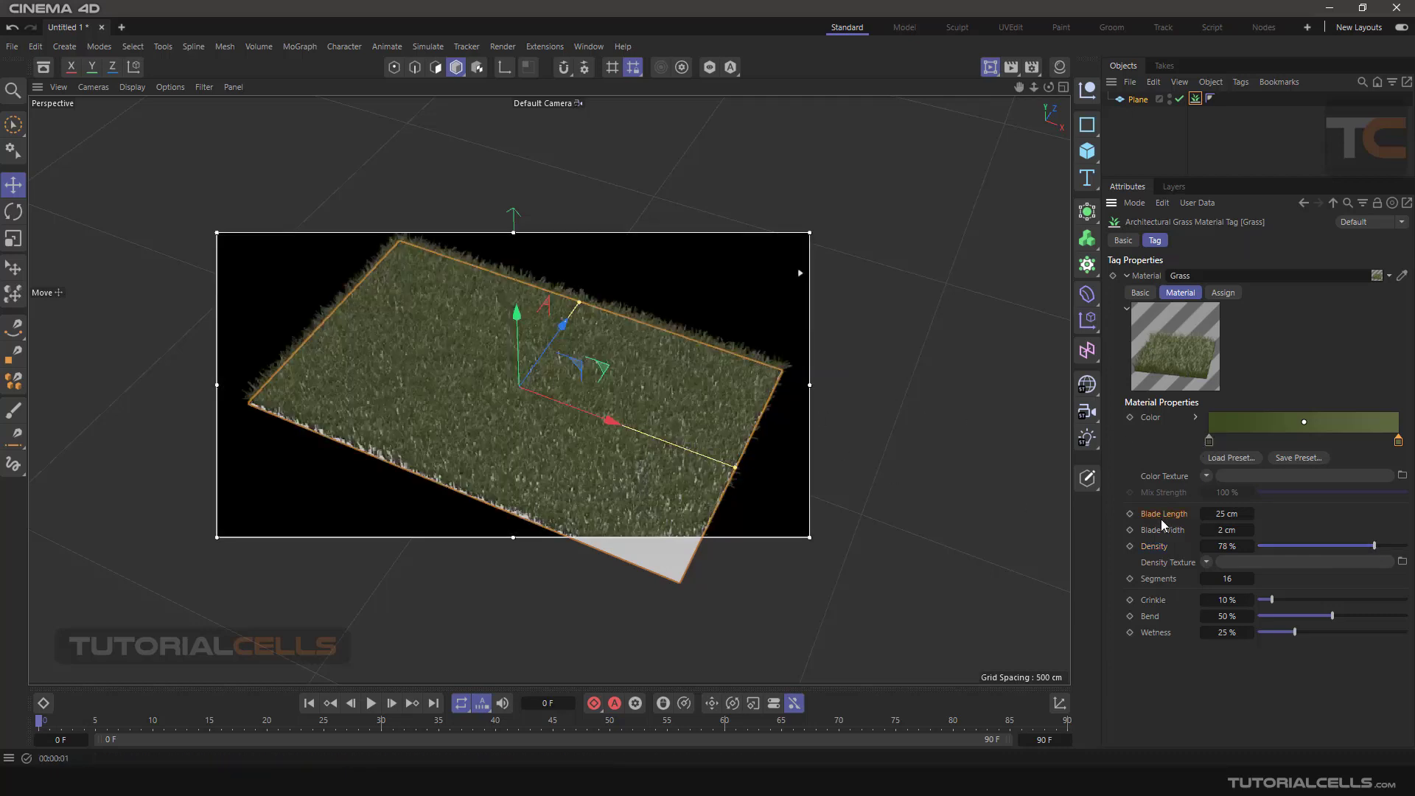
Step: From a low view of the plane, set grass Density to 2% and reselect the grass tag
left_click_drag(702, 496, 678, 375, "alt")
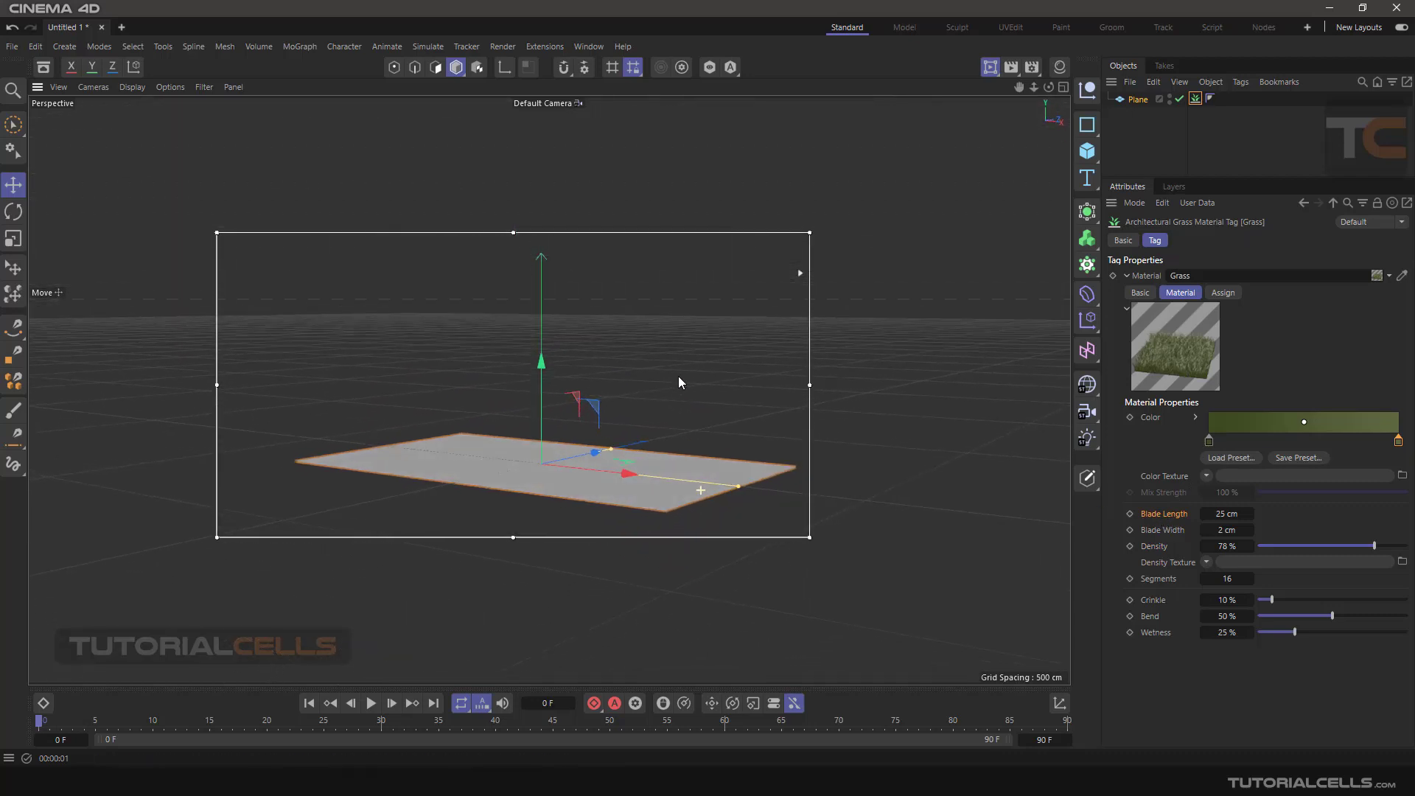
scroll(675, 489, "up", 10)
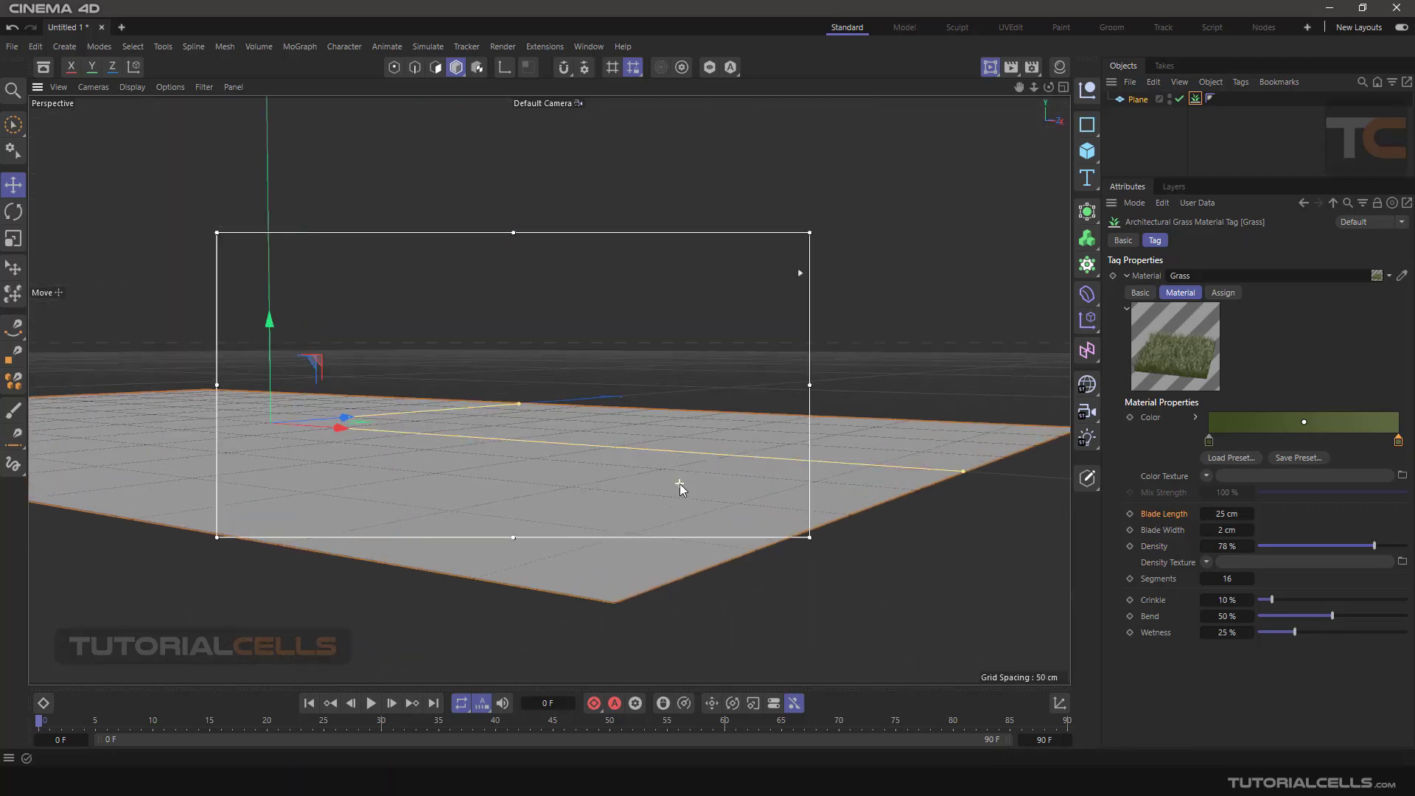
left_click_drag(678, 483, 1025, 598, "alt")
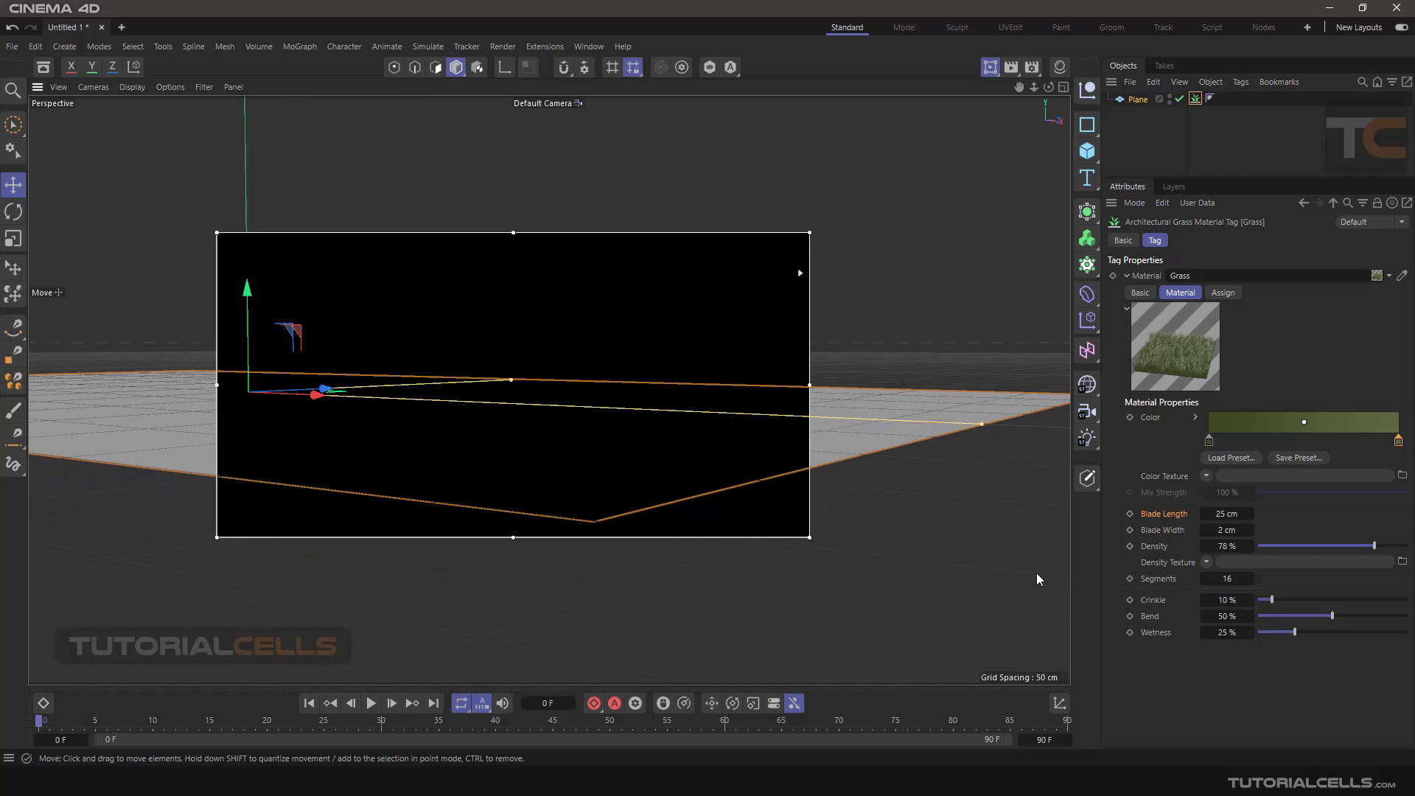
left_click_drag(958, 559, 684, 415, "alt")
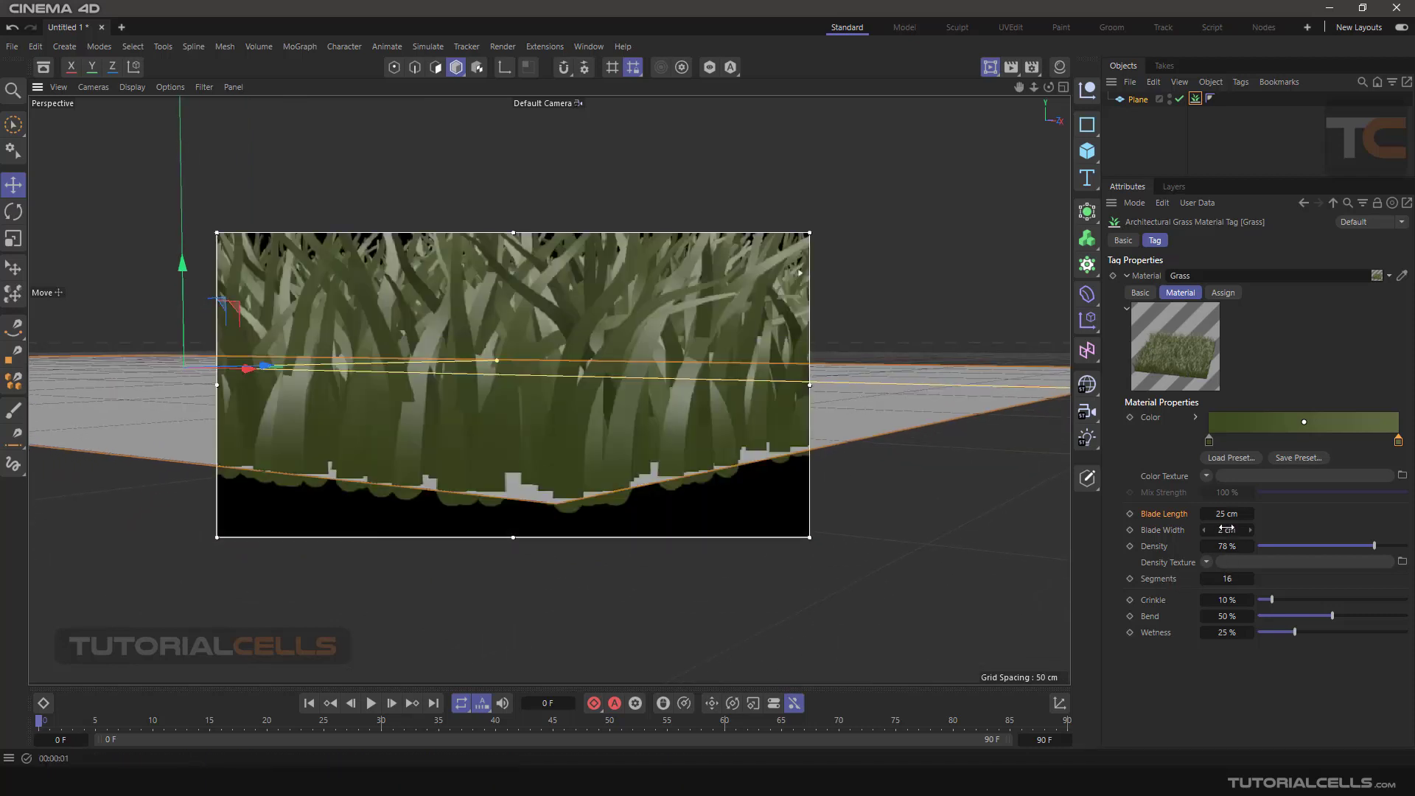
double_click(1223, 546)
type("2")
key("Return")
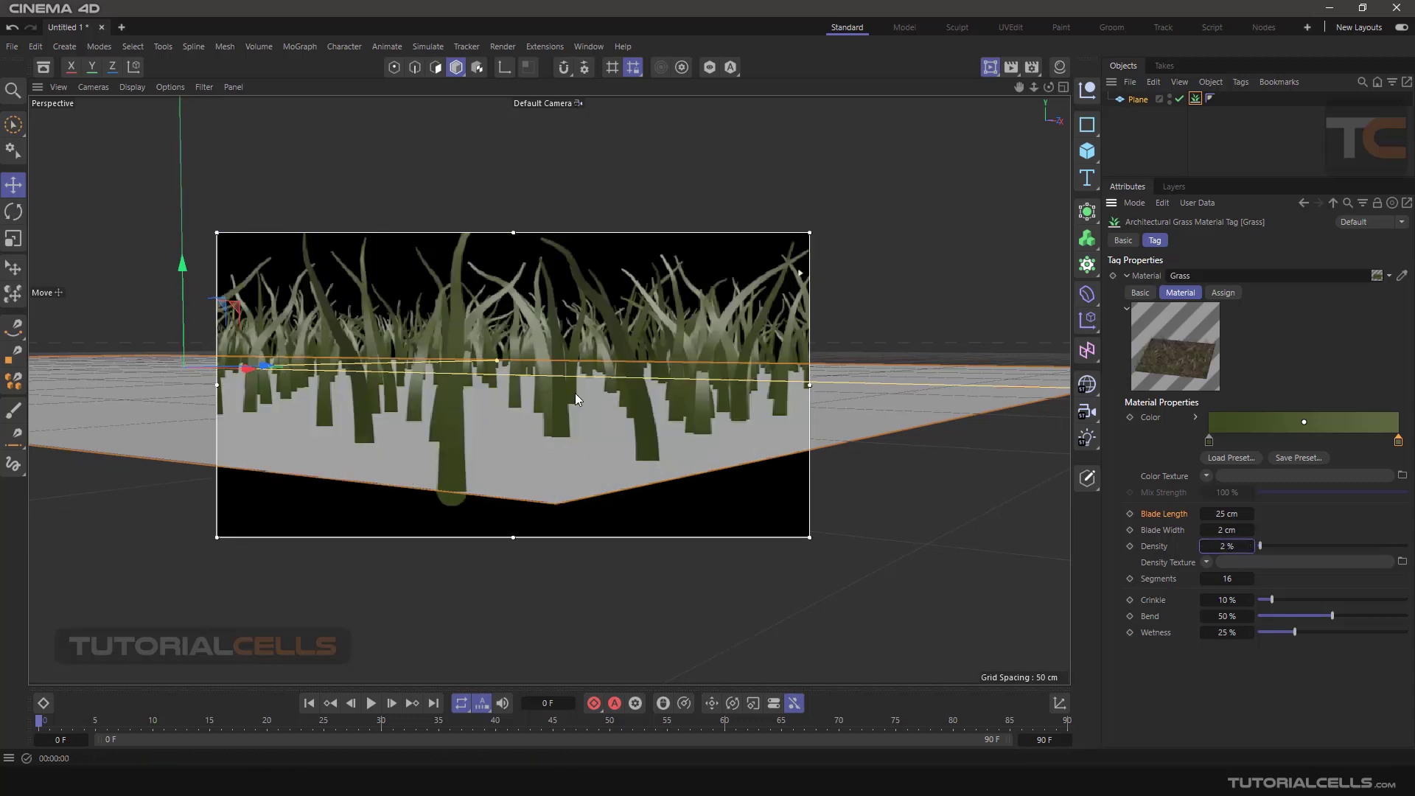
left_click_drag(575, 392, 583, 395, "alt")
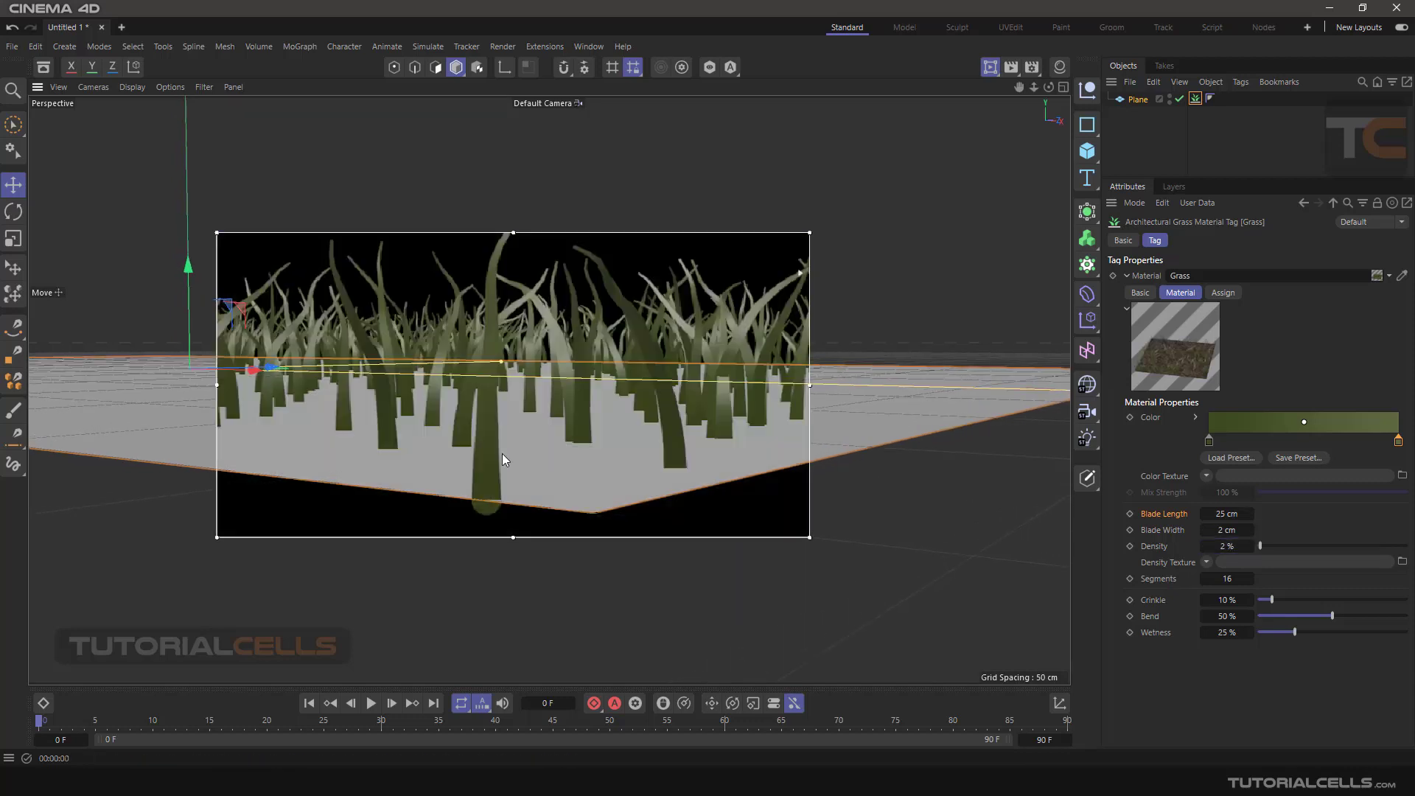
left_click(857, 298)
left_click(1194, 100)
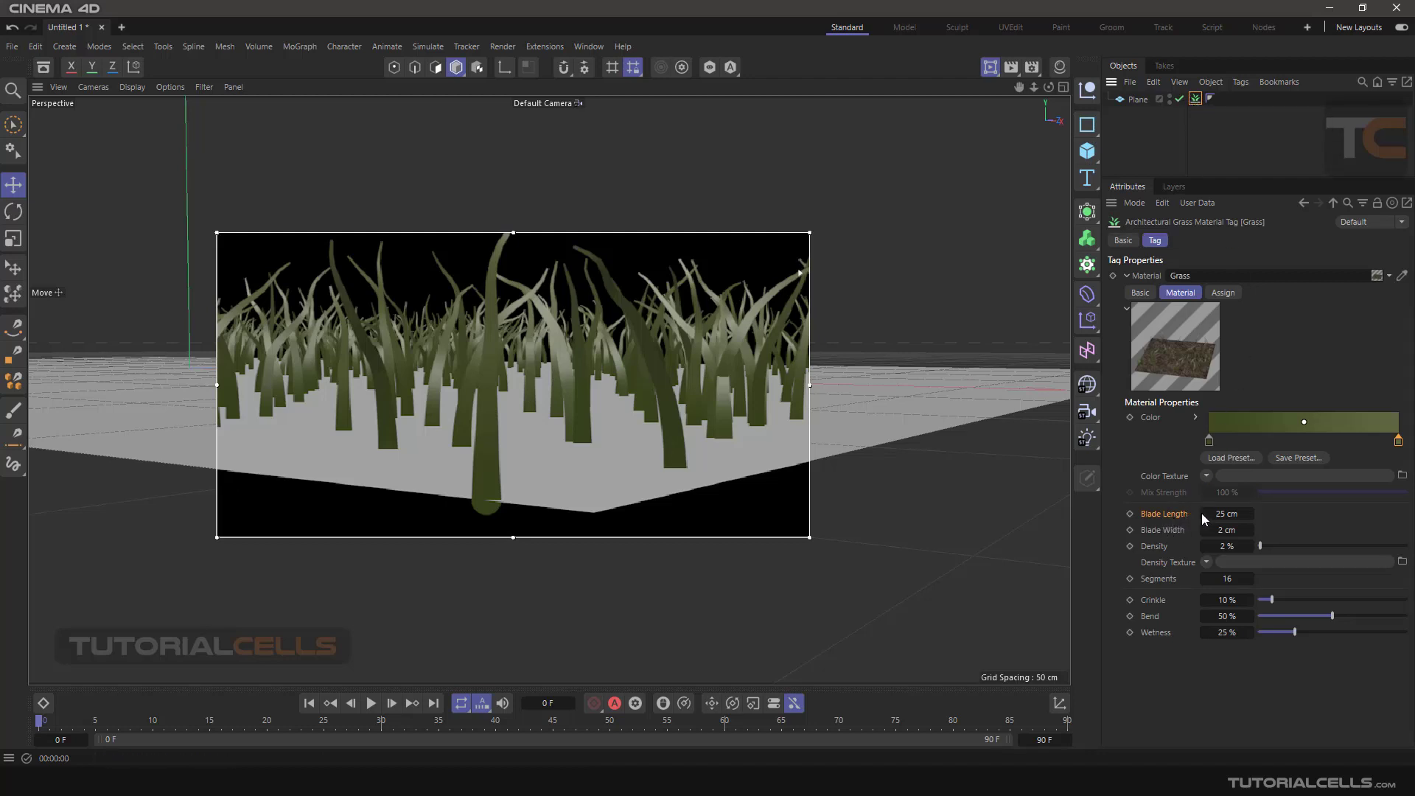
Step: Set Blade Length to 20 cm, try Blade Width 5 cm, then return it to 2 cm
double_click(1221, 514)
type("1")
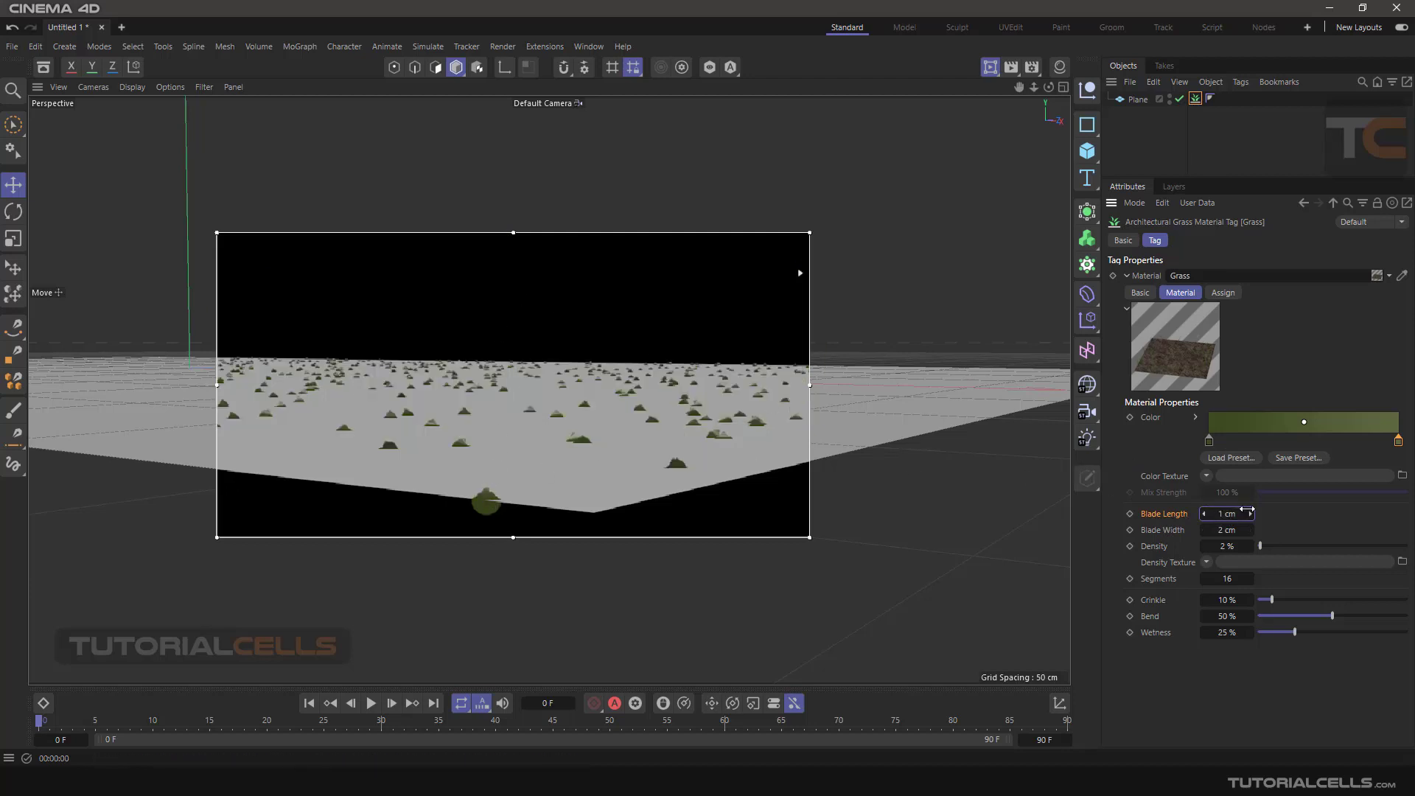
double_click(1227, 513)
type("20")
key("Return")
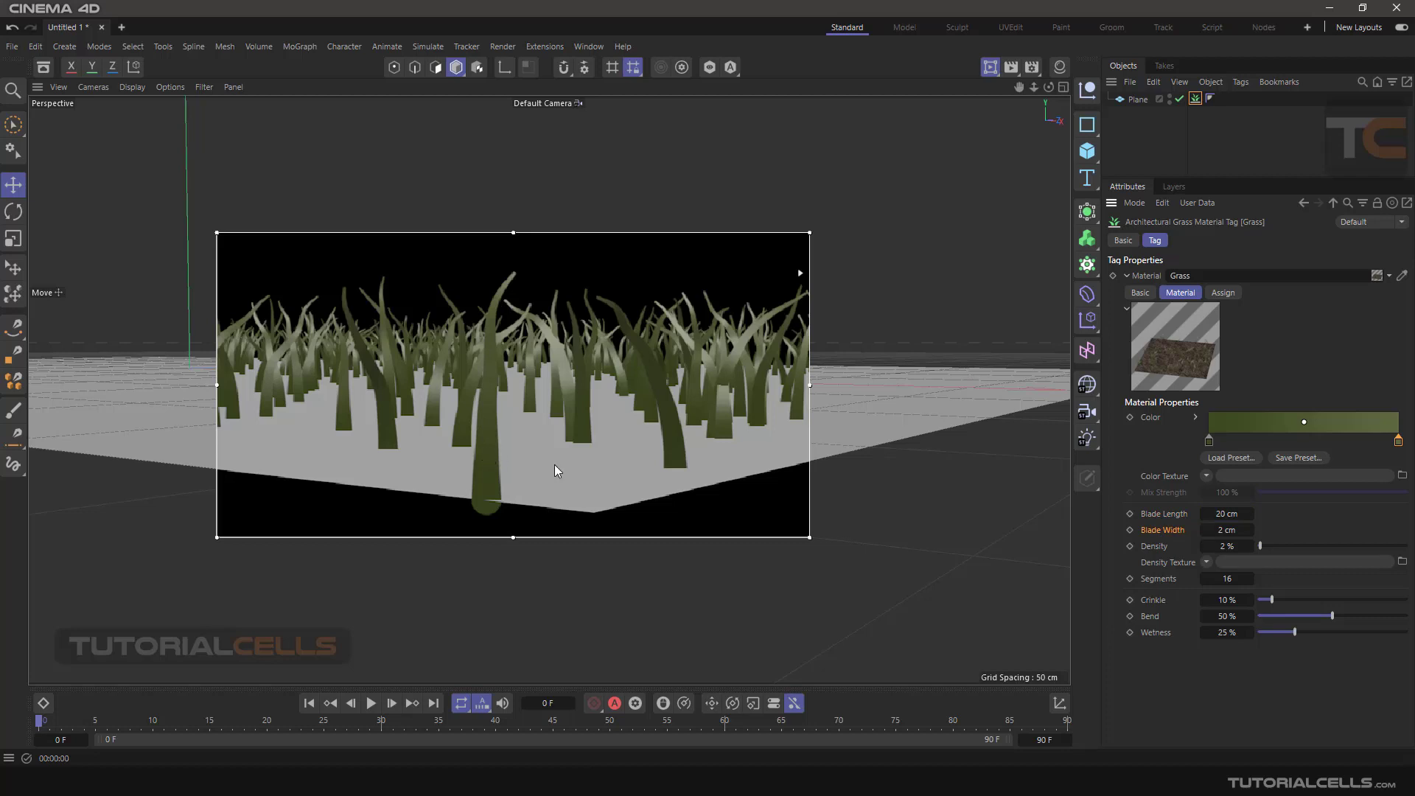
left_click(1227, 529)
type("5")
key("Return")
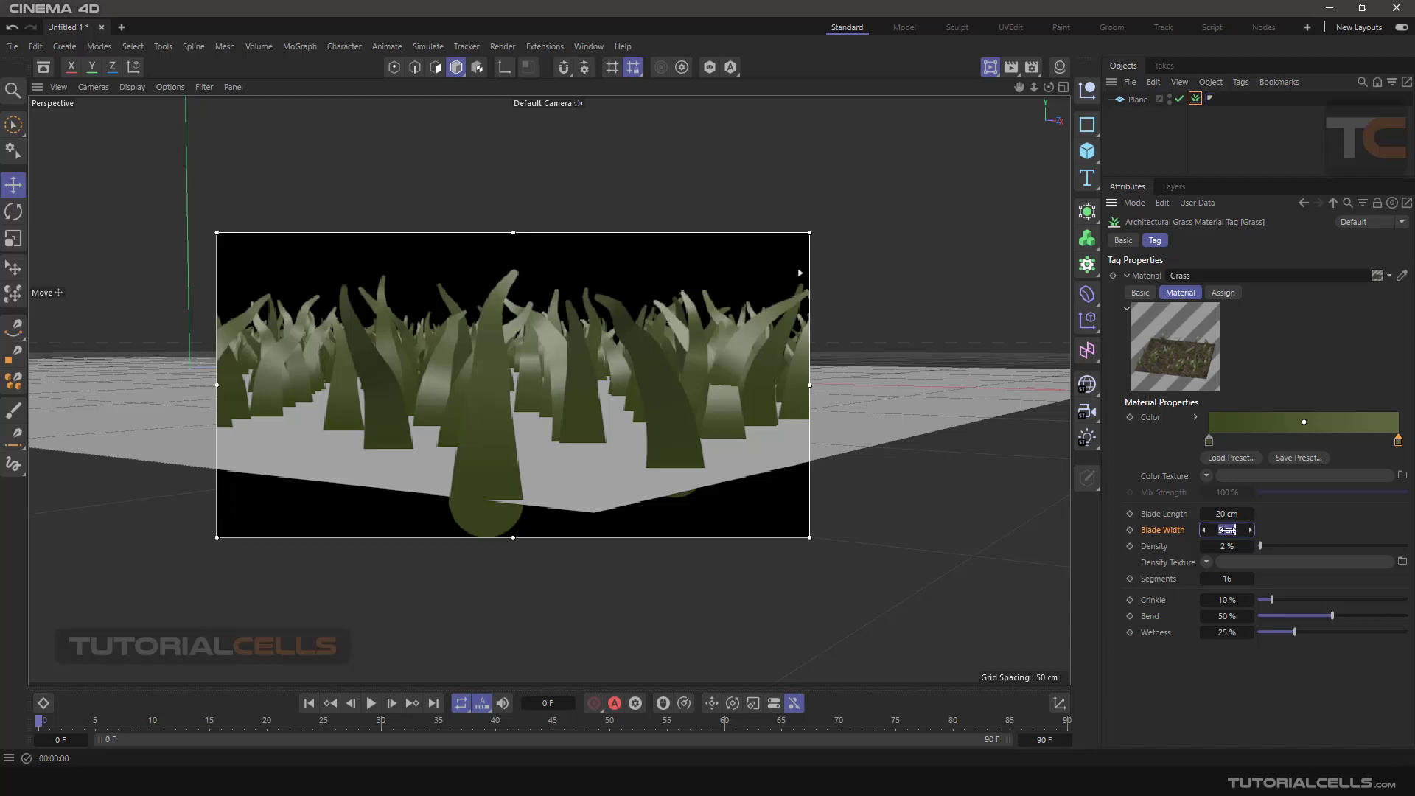
left_click_drag(1227, 530, 1183, 554)
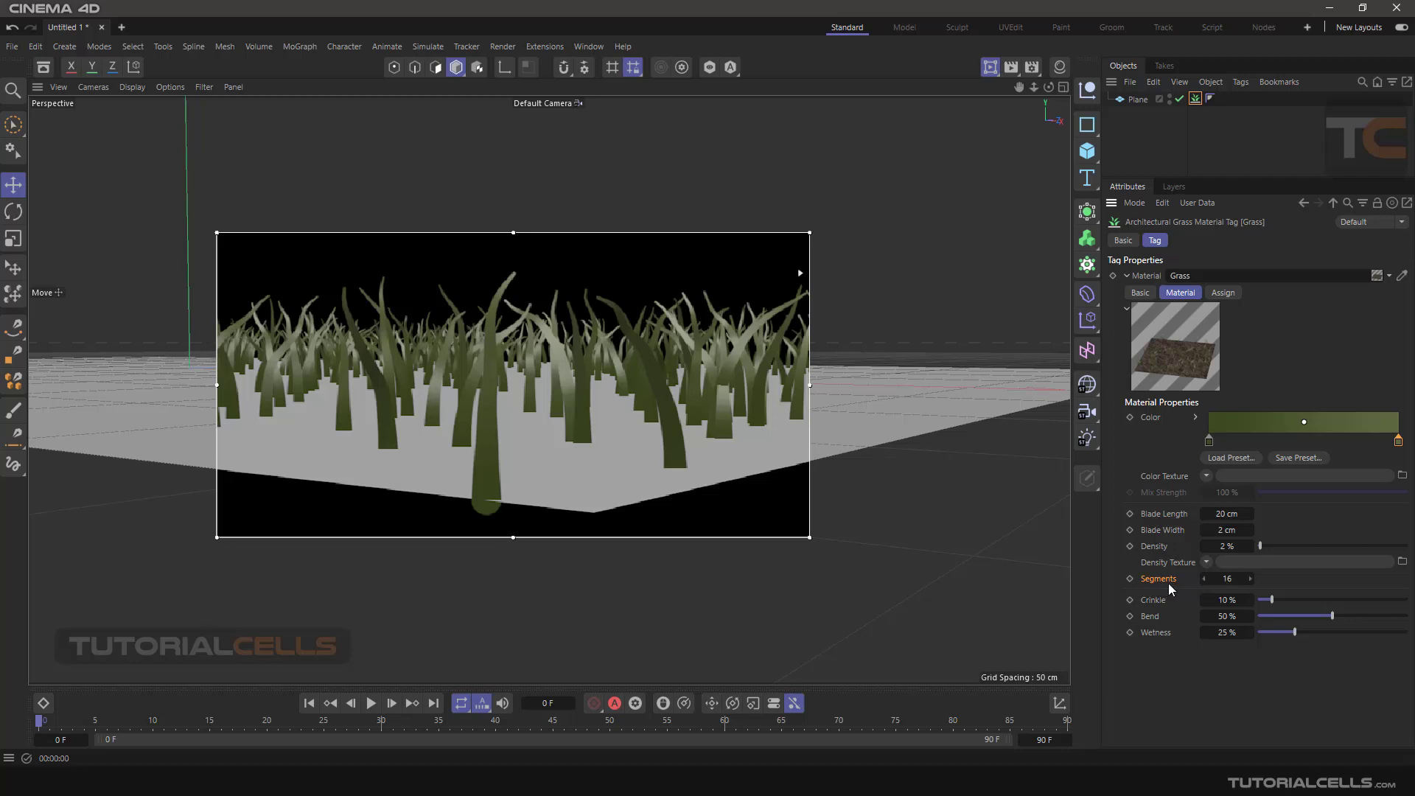
Step: Try 4 and then 50 blade Segments before settling on 20
left_click(1226, 578)
left_click(1226, 579)
key("Return")
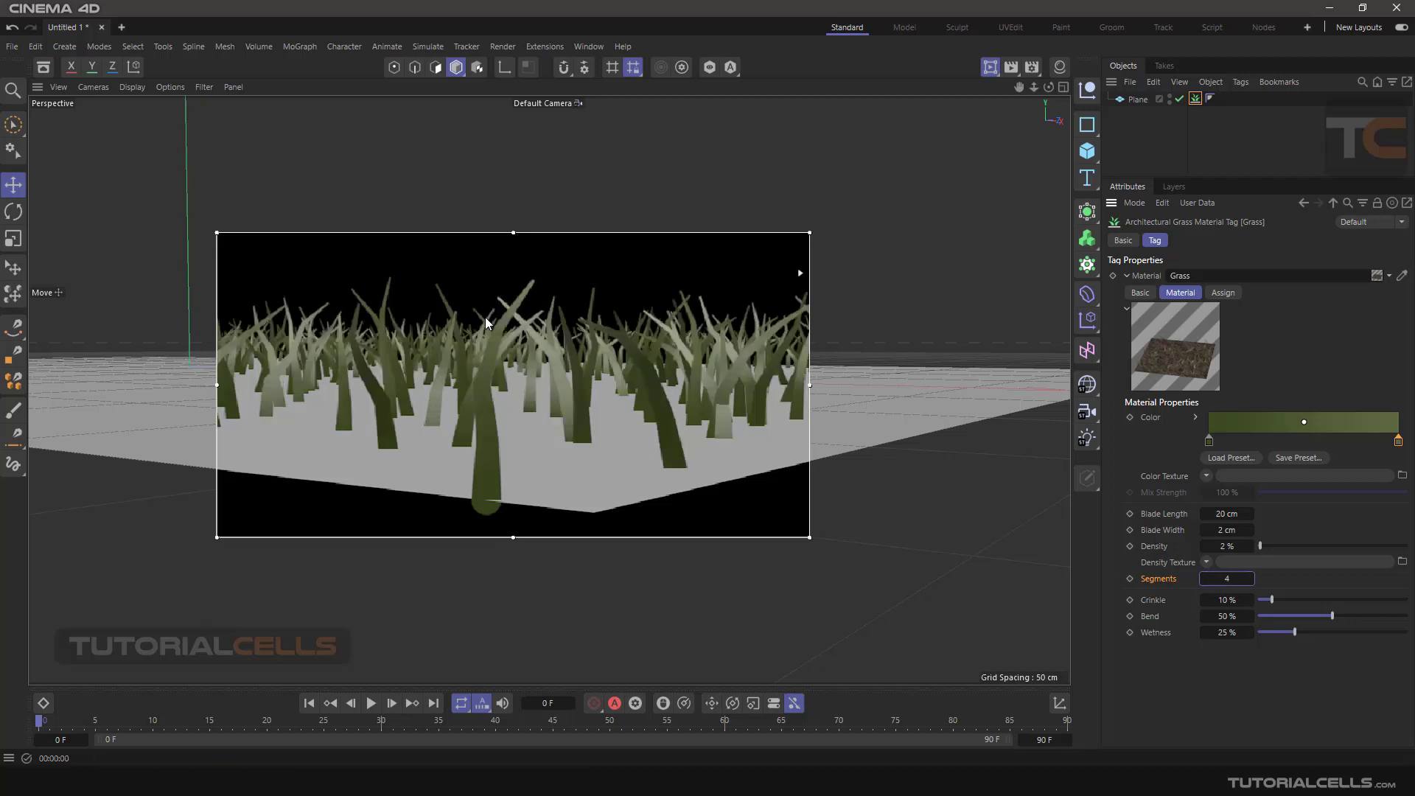
left_click(1223, 579)
type("50")
key("Return")
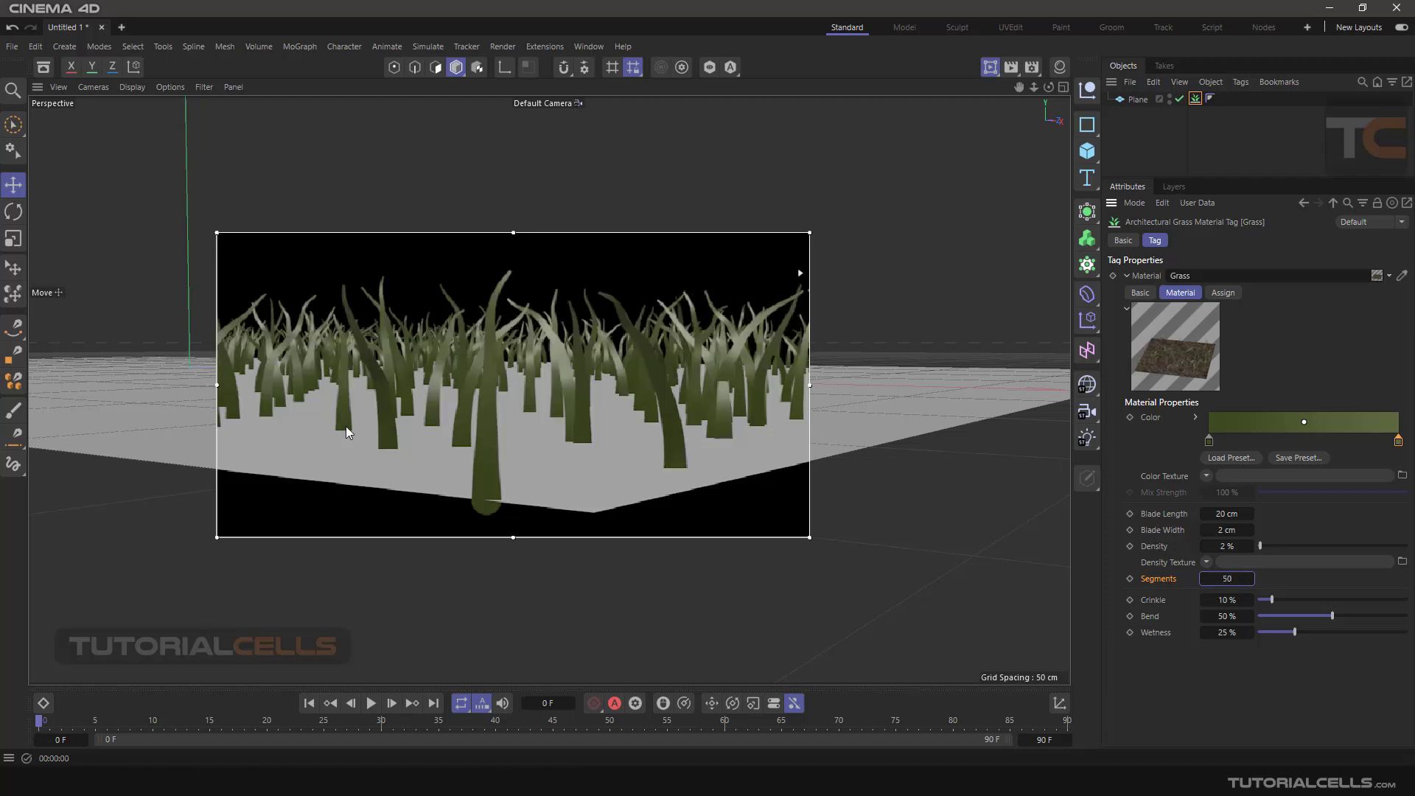
left_click(1229, 579)
type("20")
key("Return")
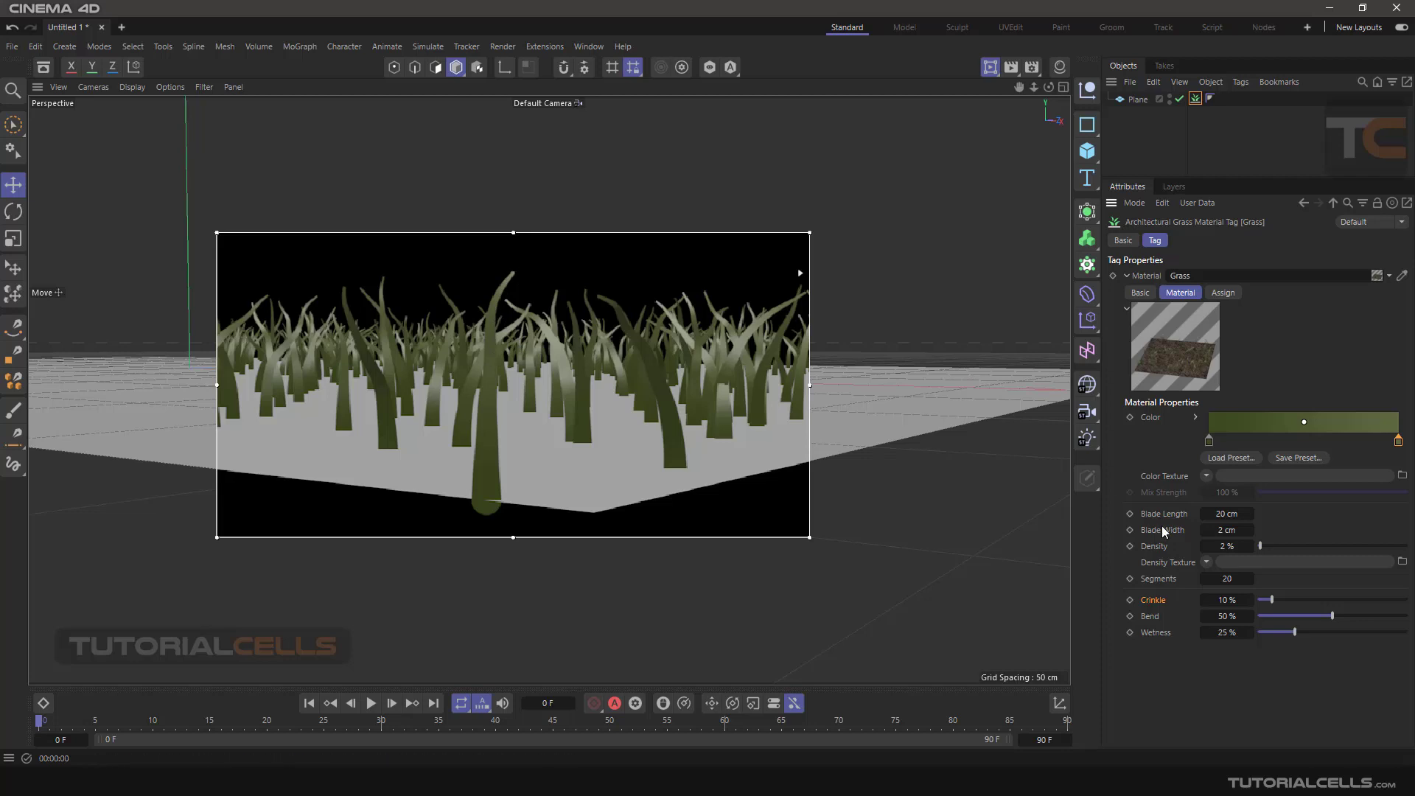
Step: Test raising and removing Crinkle, then drop Bend to 0% and raise it to 20%
left_click_drag(1271, 600, 1313, 603)
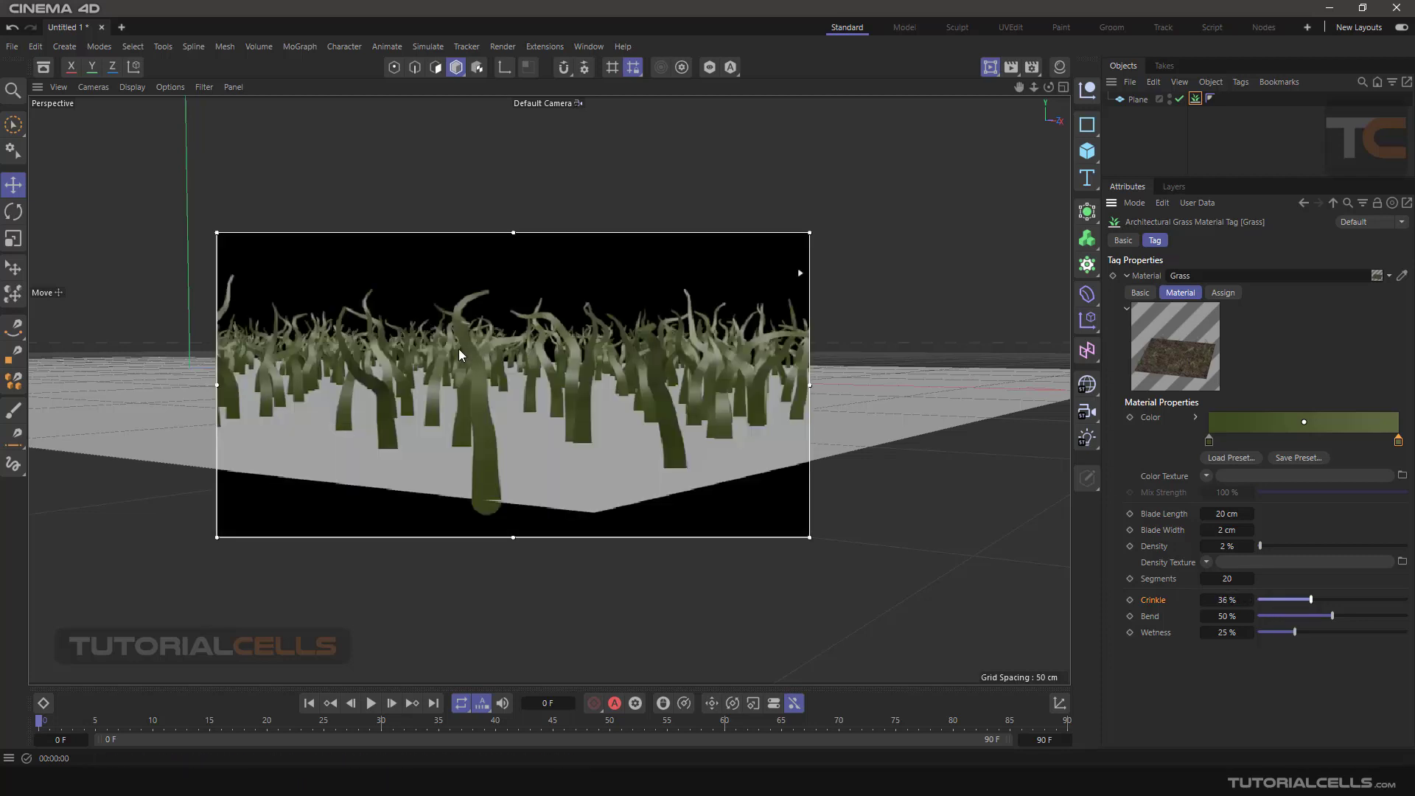
left_click_drag(1311, 600, 1256, 601)
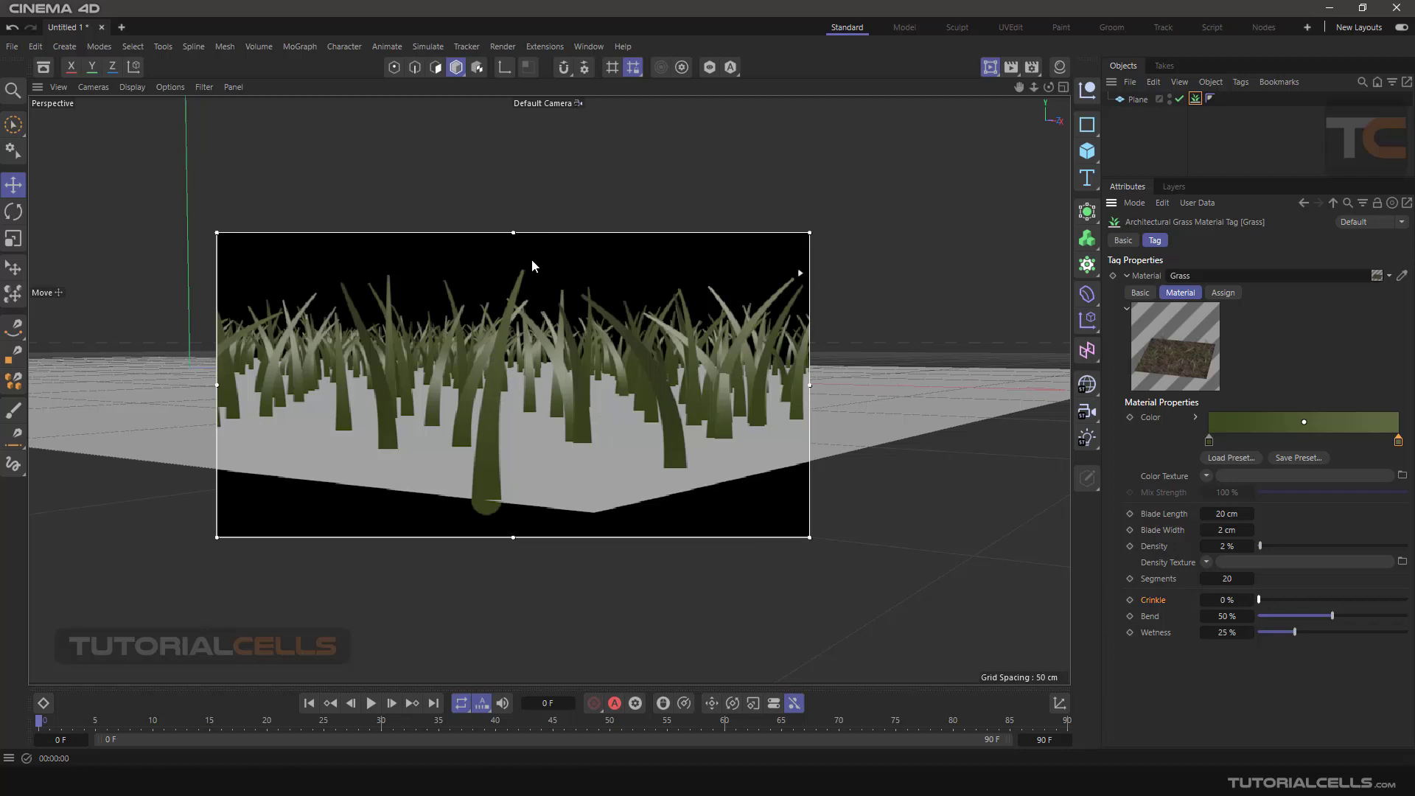
left_click(1152, 618)
left_click_drag(1334, 617, 1260, 616)
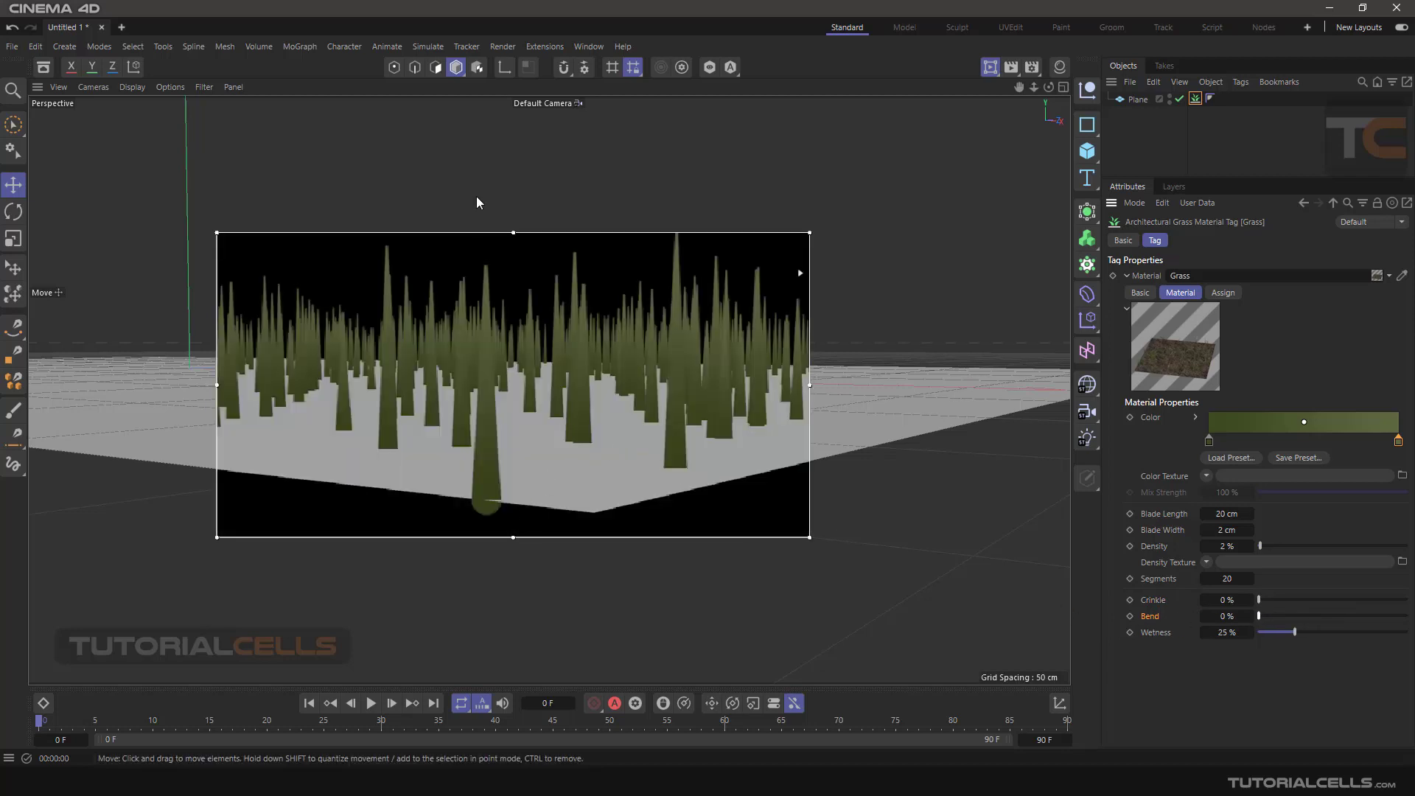
left_click_drag(1259, 616, 1288, 619)
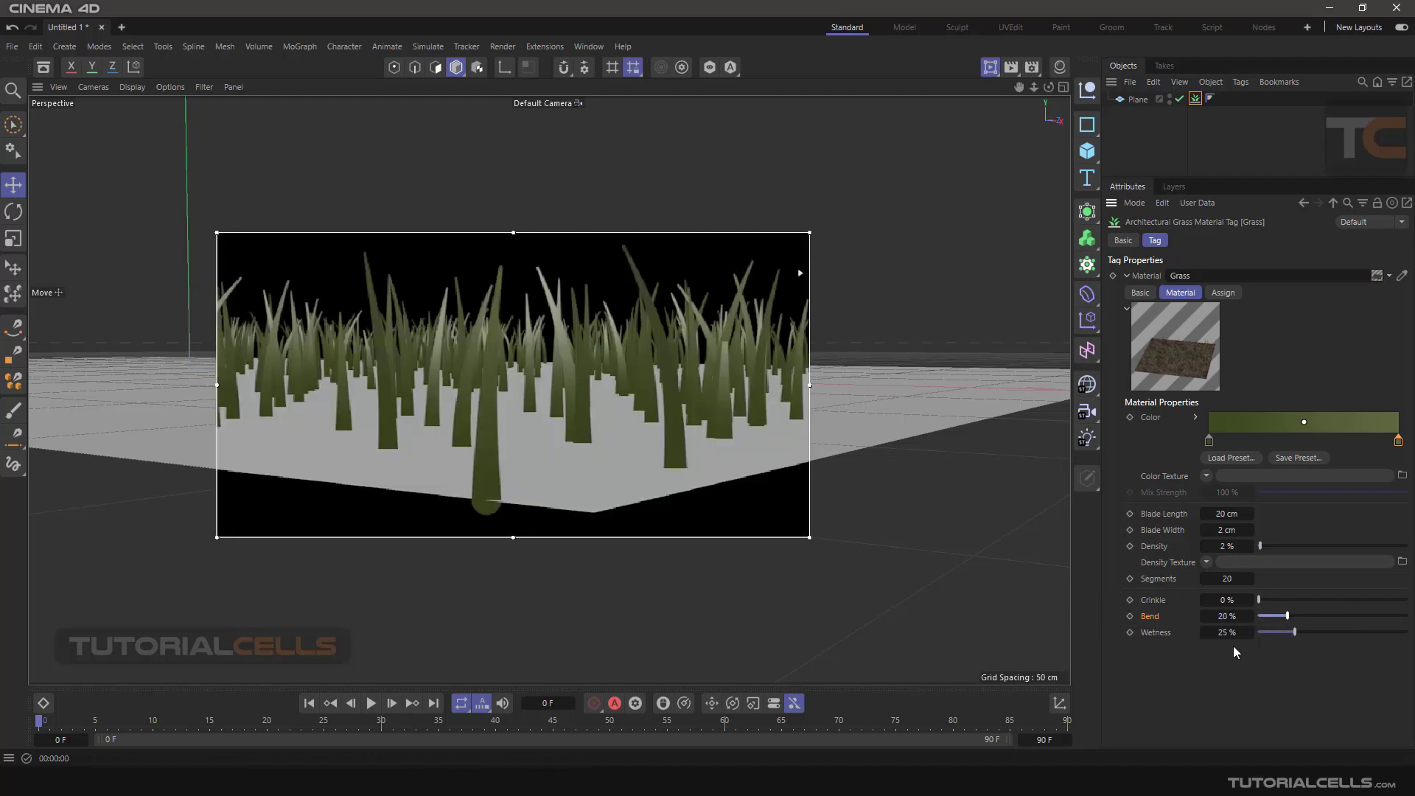
Step: Try Crinkle at 20% and 3%, settling on 10%
left_click(1220, 603)
type("20")
key("Return")
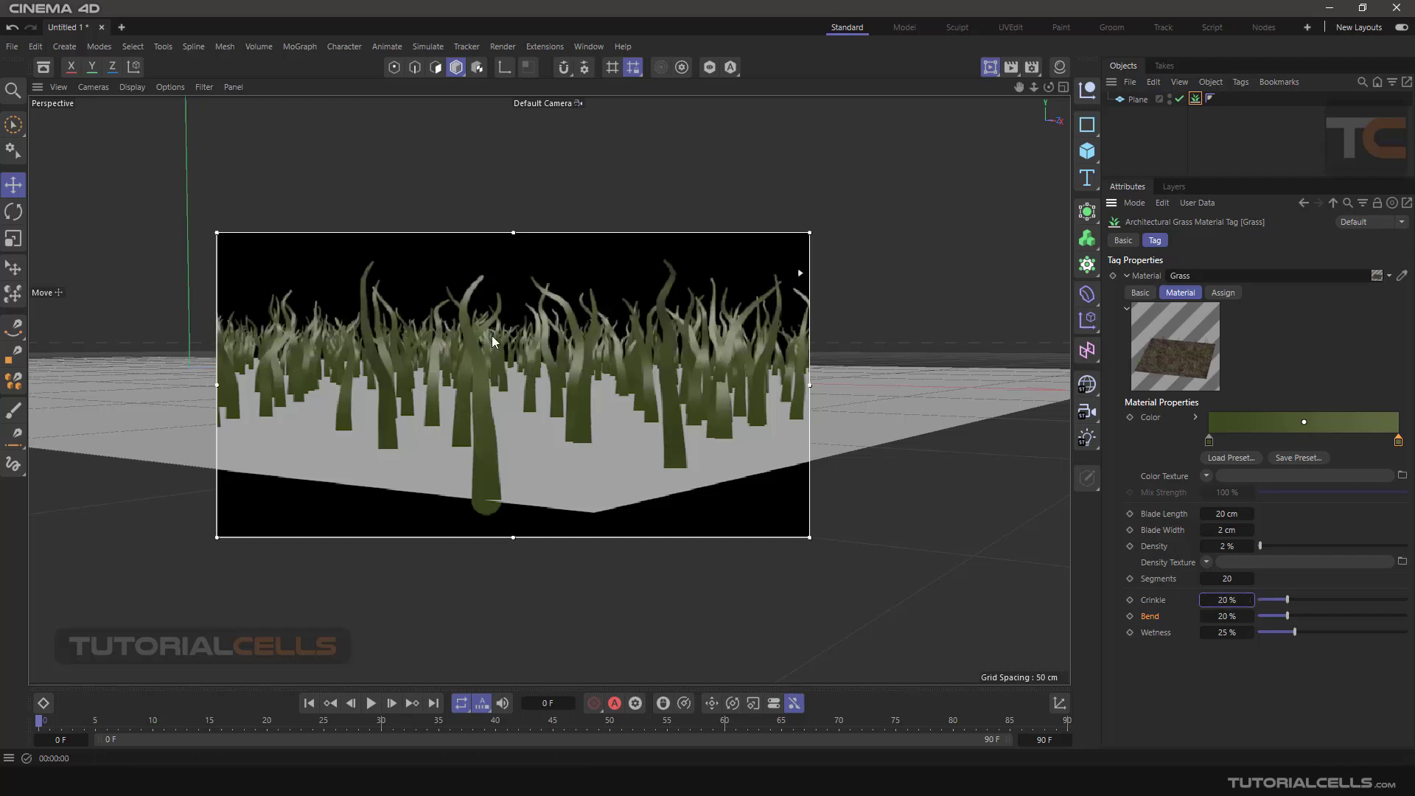
left_click(1212, 599)
type("3")
key("Return")
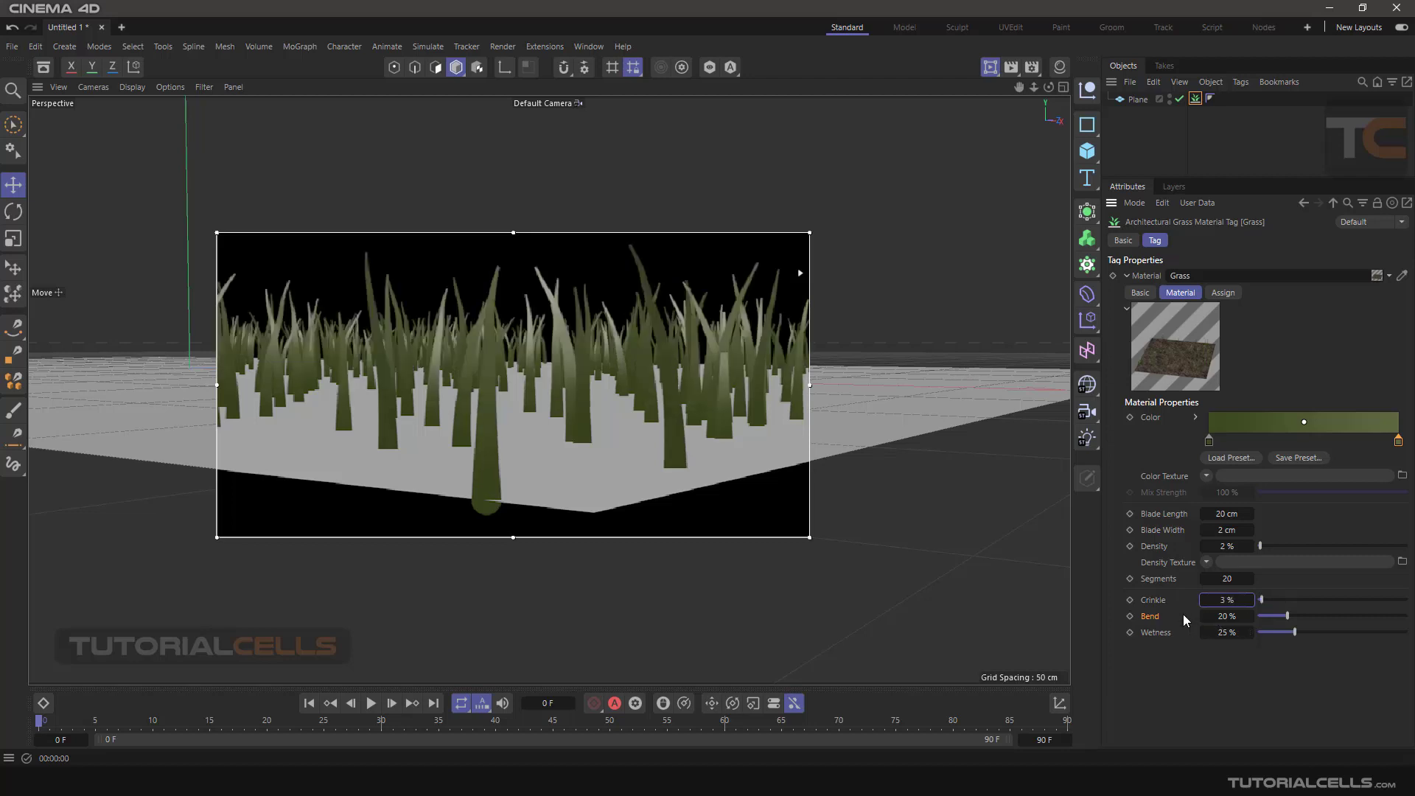
type("10")
key("Return")
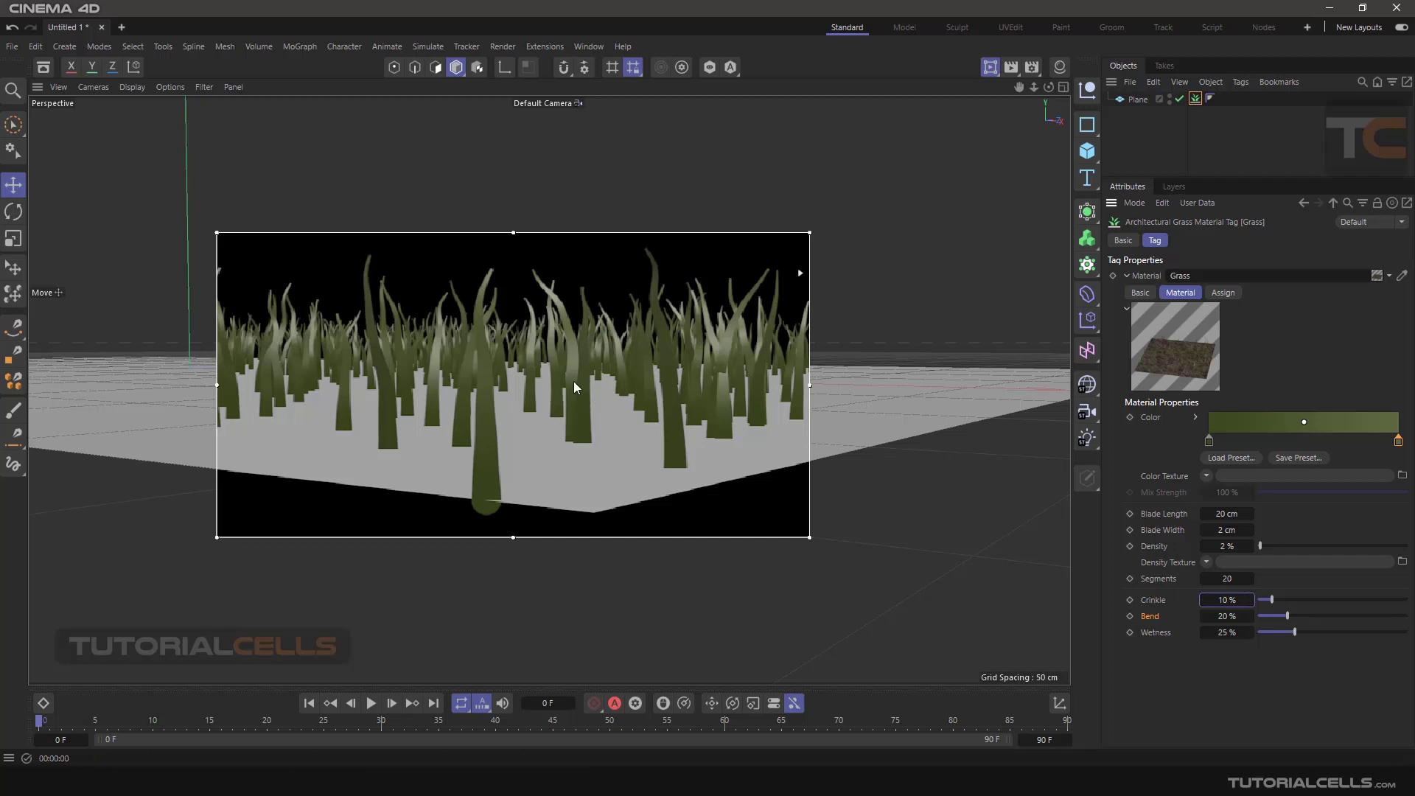
left_click(1153, 638)
mouse_move(619, 449)
left_mouse_down("alt")
mouse_move(567, 391)
mouse_move(608, 466)
mouse_move(626, 445)
left_mouse_up("alt")
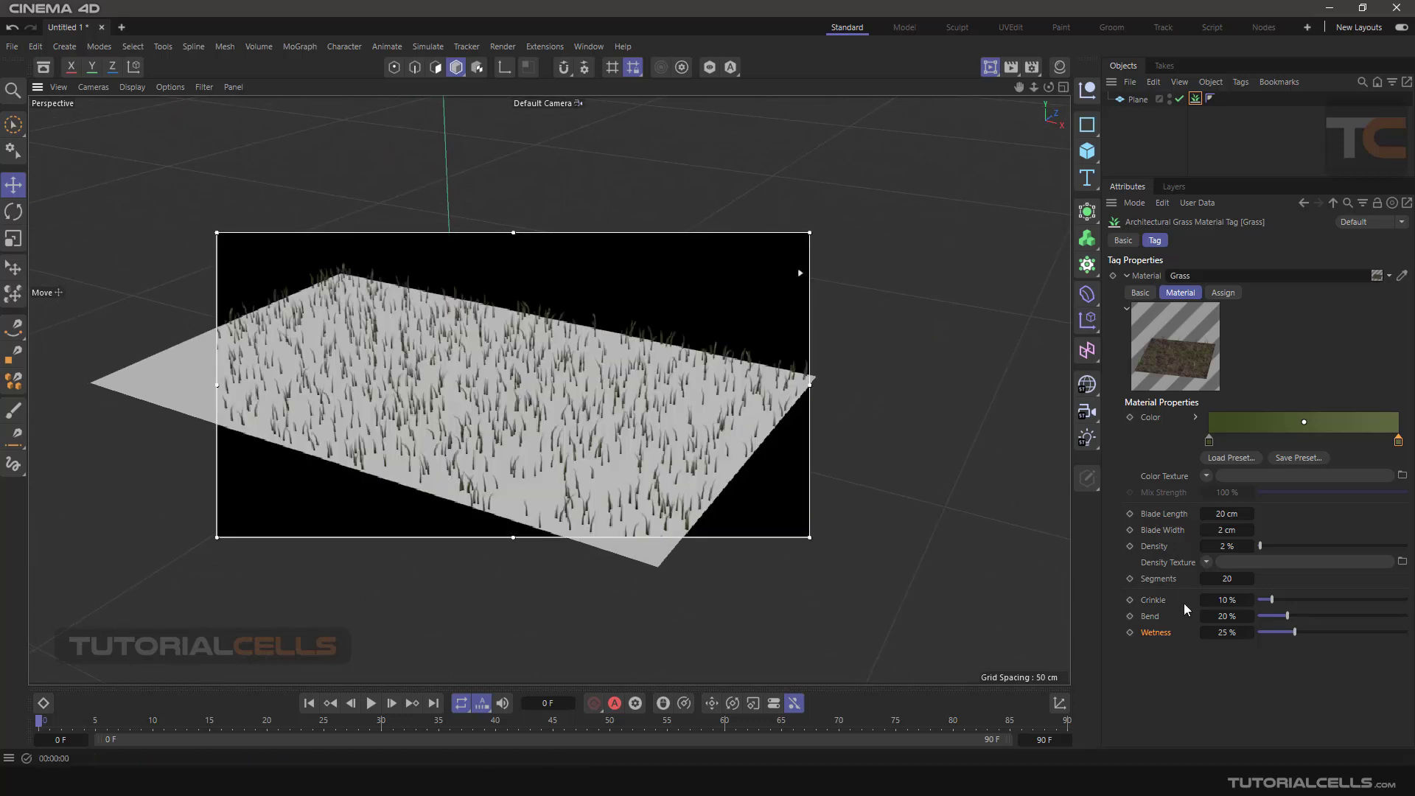
Step: Set grass Density to 90%, then correct it to 80%
double_click(1227, 546)
type("90")
key("Return")
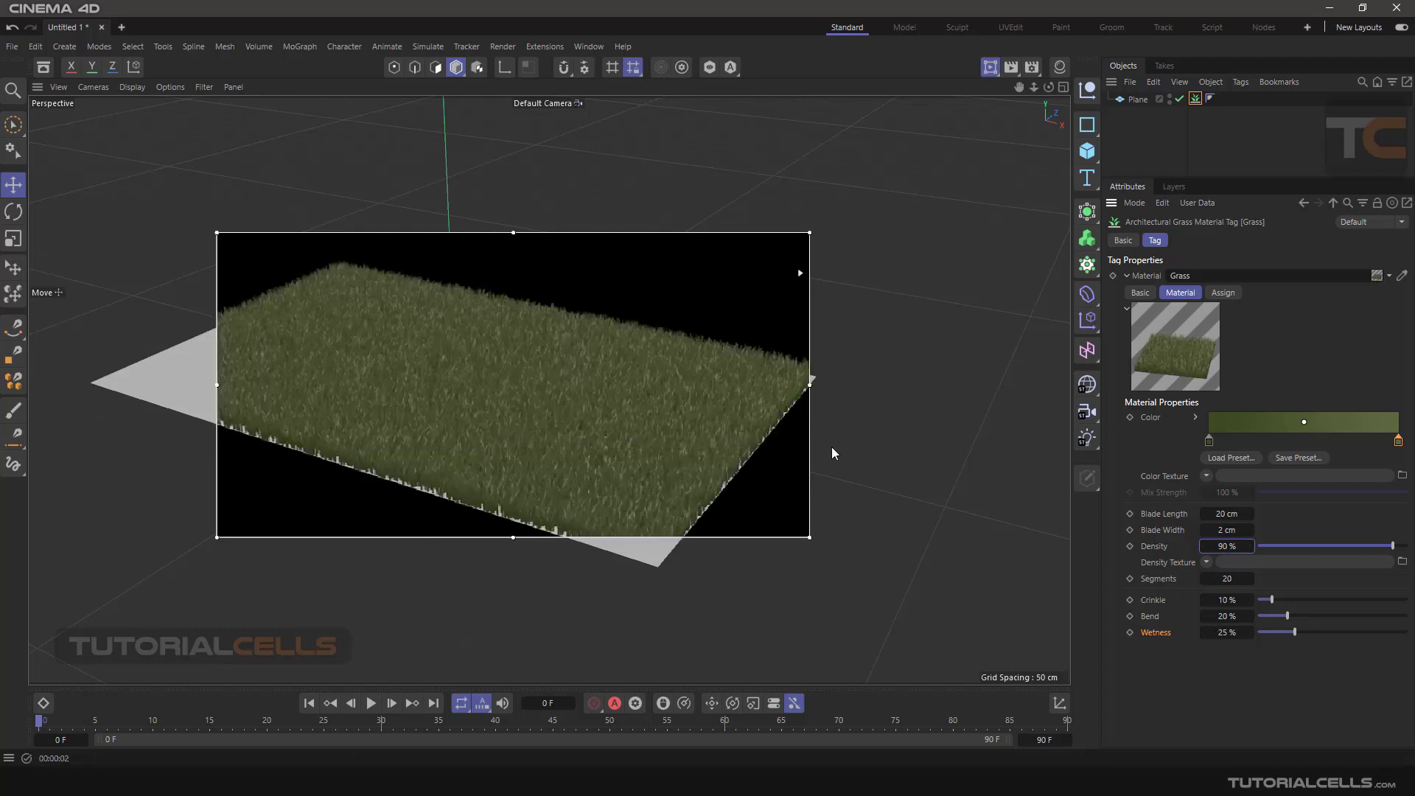
double_click(1227, 546)
type("93")
type("80")
key("Return")
Step: Set grass Wetness to 42% after trying about 34% and 0%
left_click_drag(1295, 633, 1312, 633)
left_click_drag(1342, 632, 1111, 633)
left_click_drag(1258, 631, 1321, 629)
left_click_drag(749, 432, 625, 422, "alt")
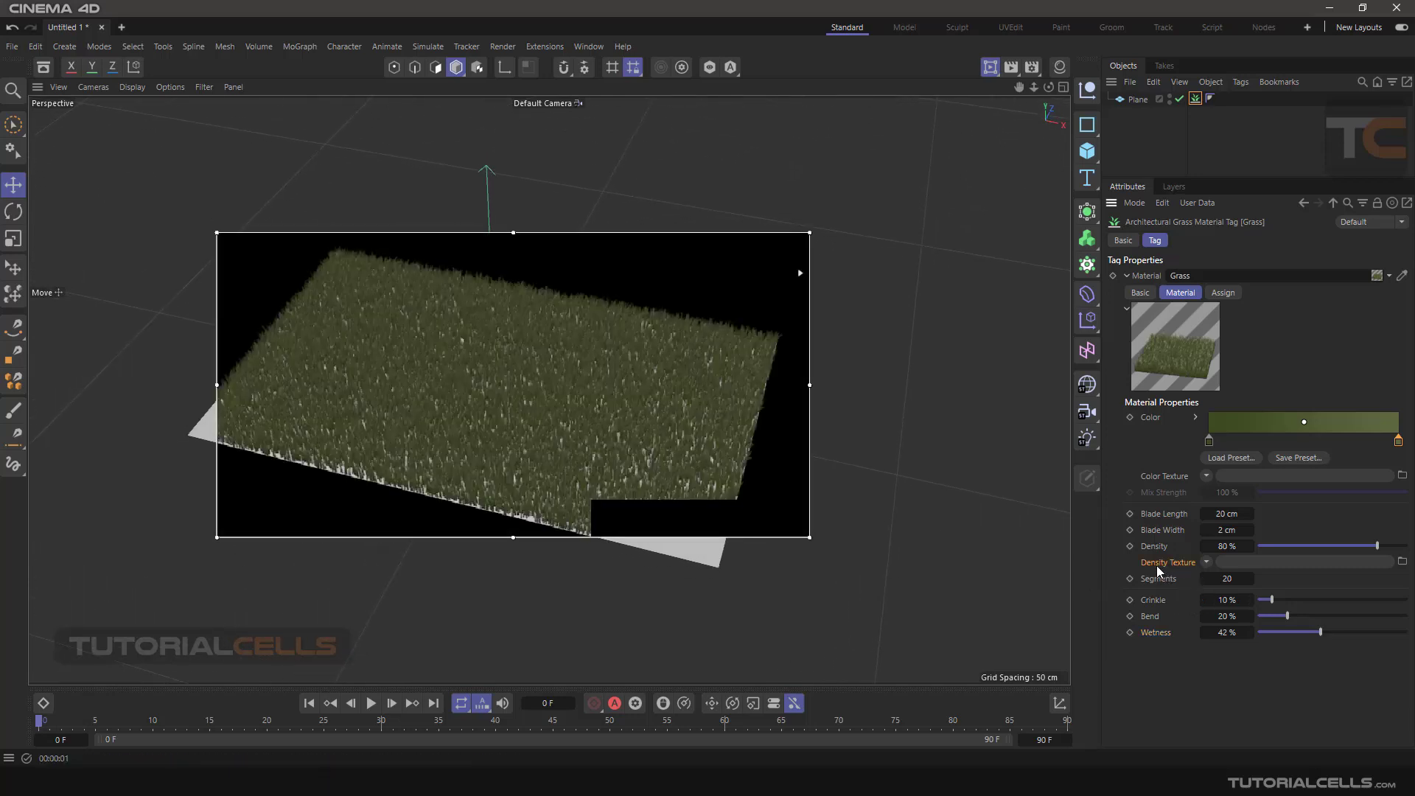
left_click(1207, 562)
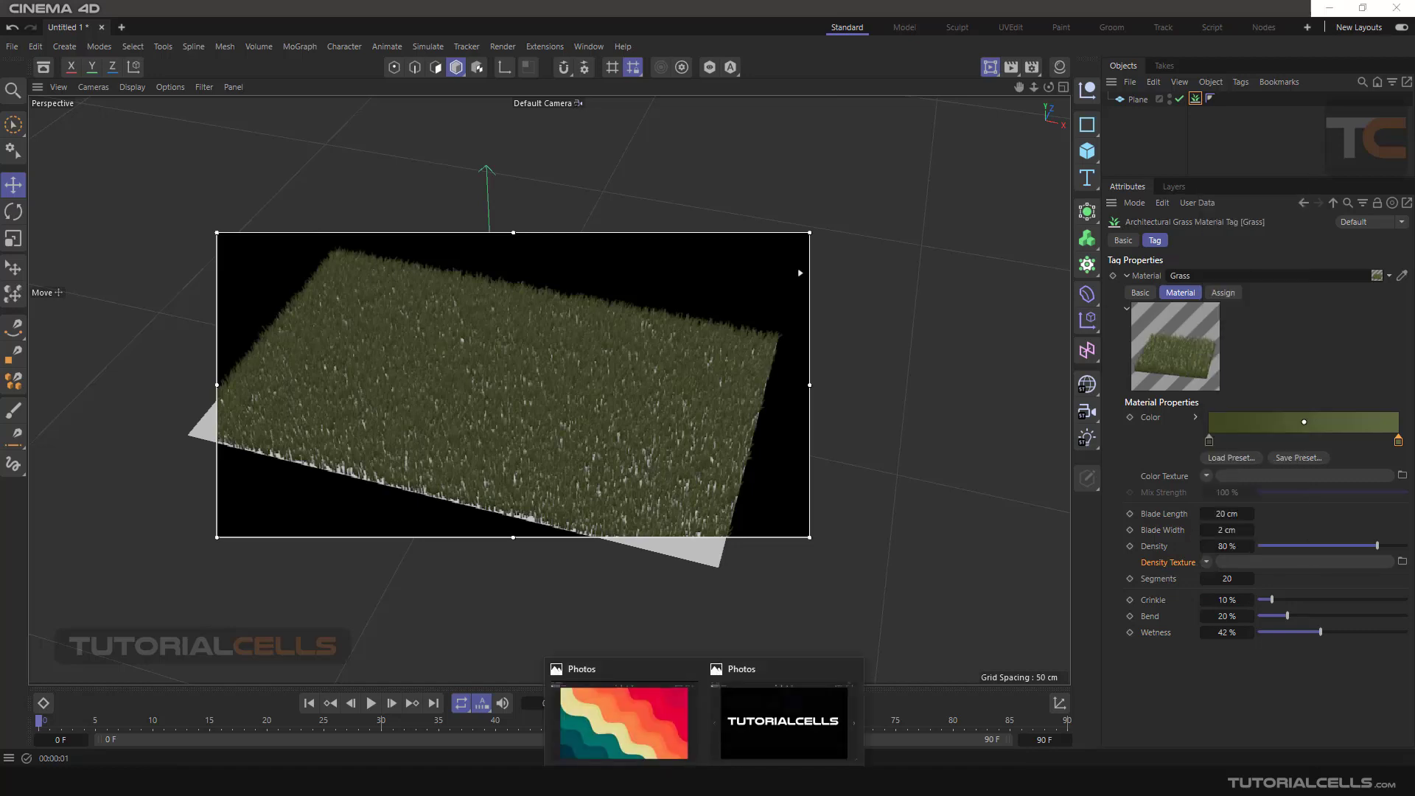
left_click(761, 728)
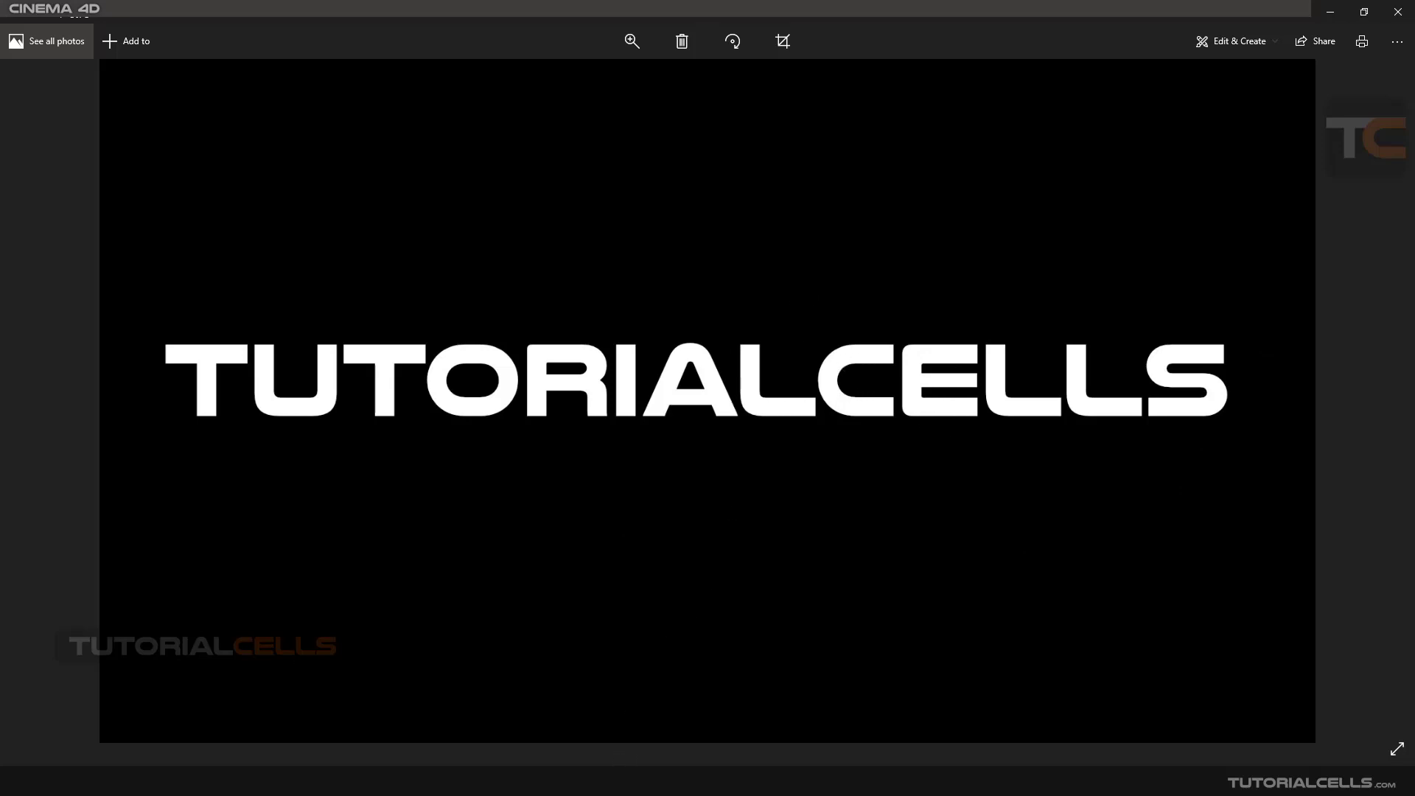
key("alt+F4")
Step: Load tc - png.jpg as the grass Density Texture and orbit to view the TUTORIALCELLS lettering
left_click(1207, 562)
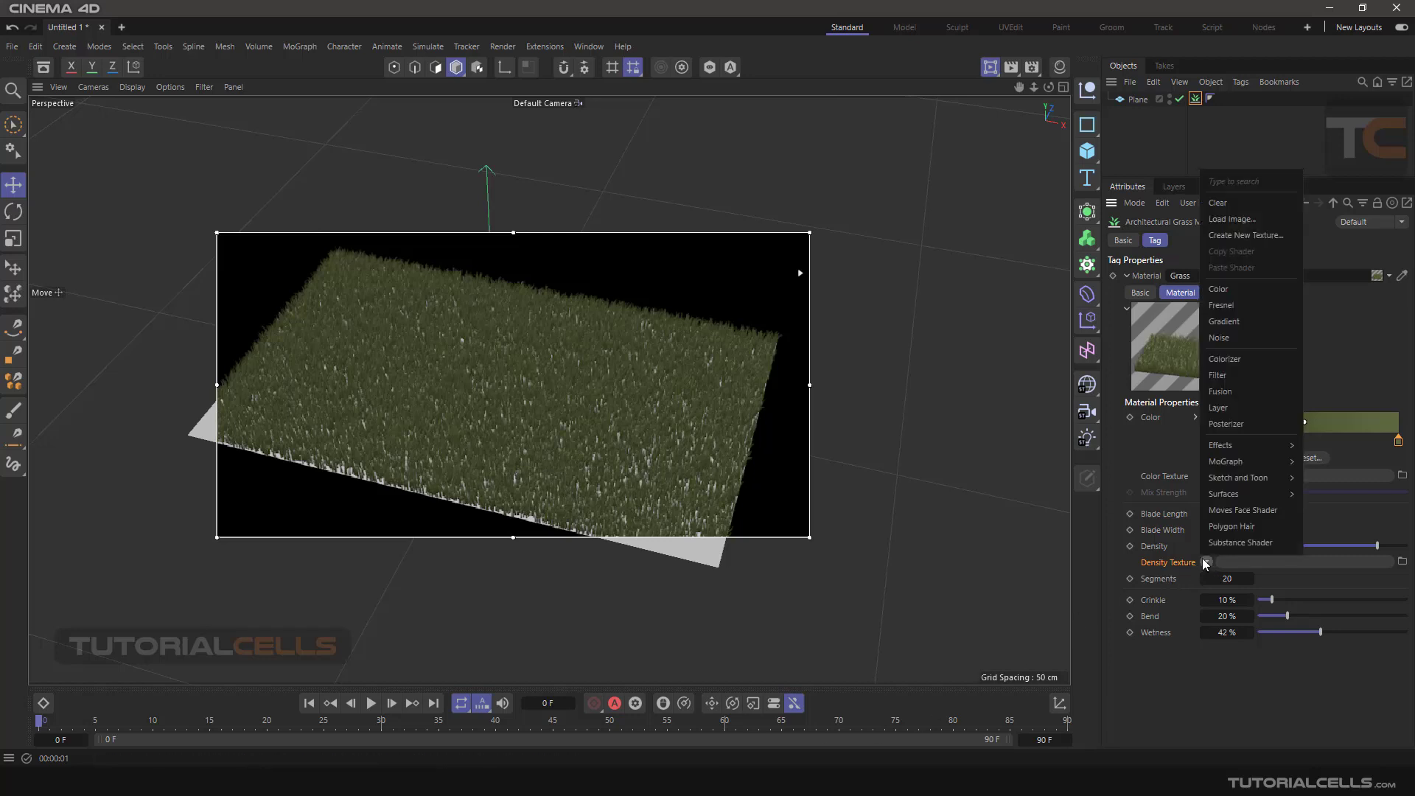
left_click(1247, 219)
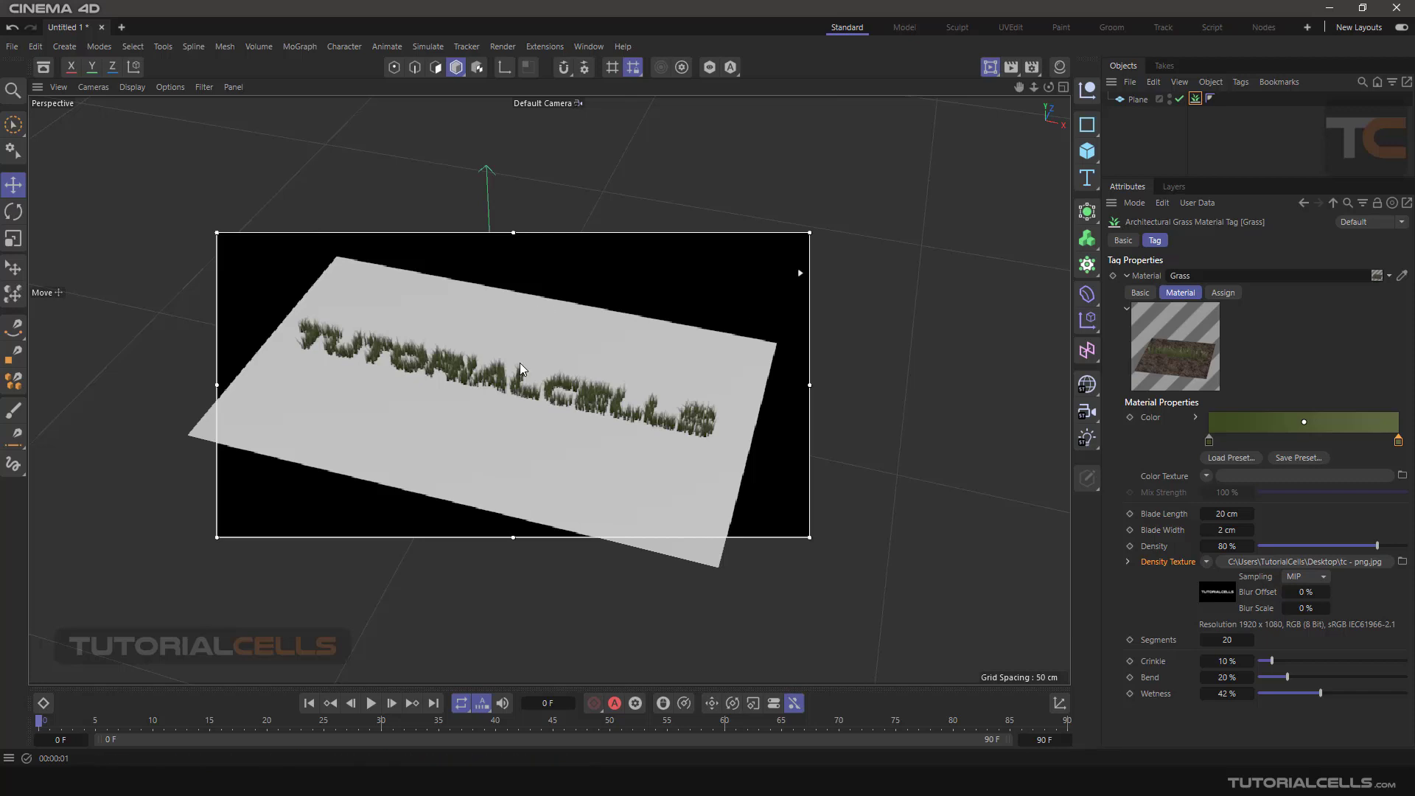
left_click_drag(519, 362, 542, 427, "alt")
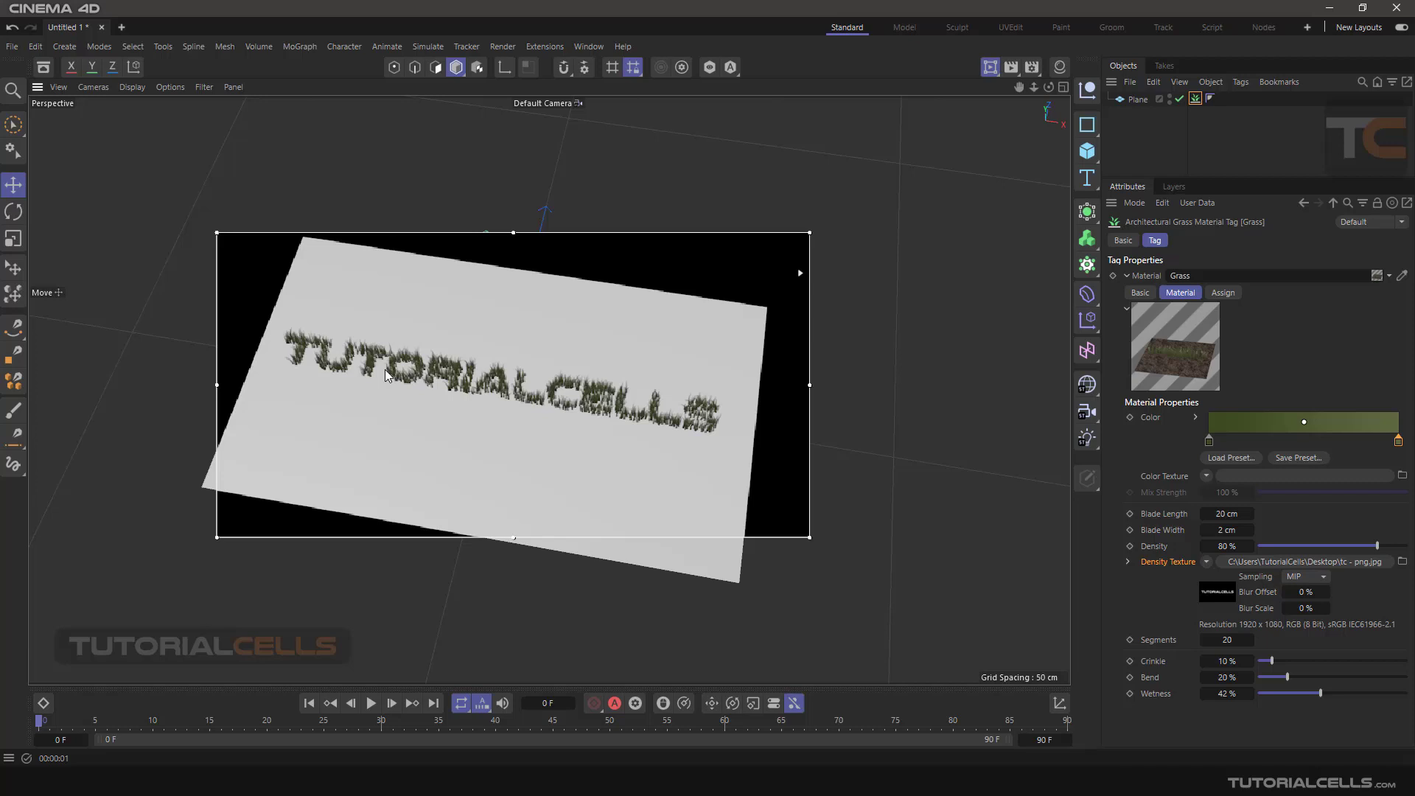
left_click_drag(385, 369, 392, 370, "alt")
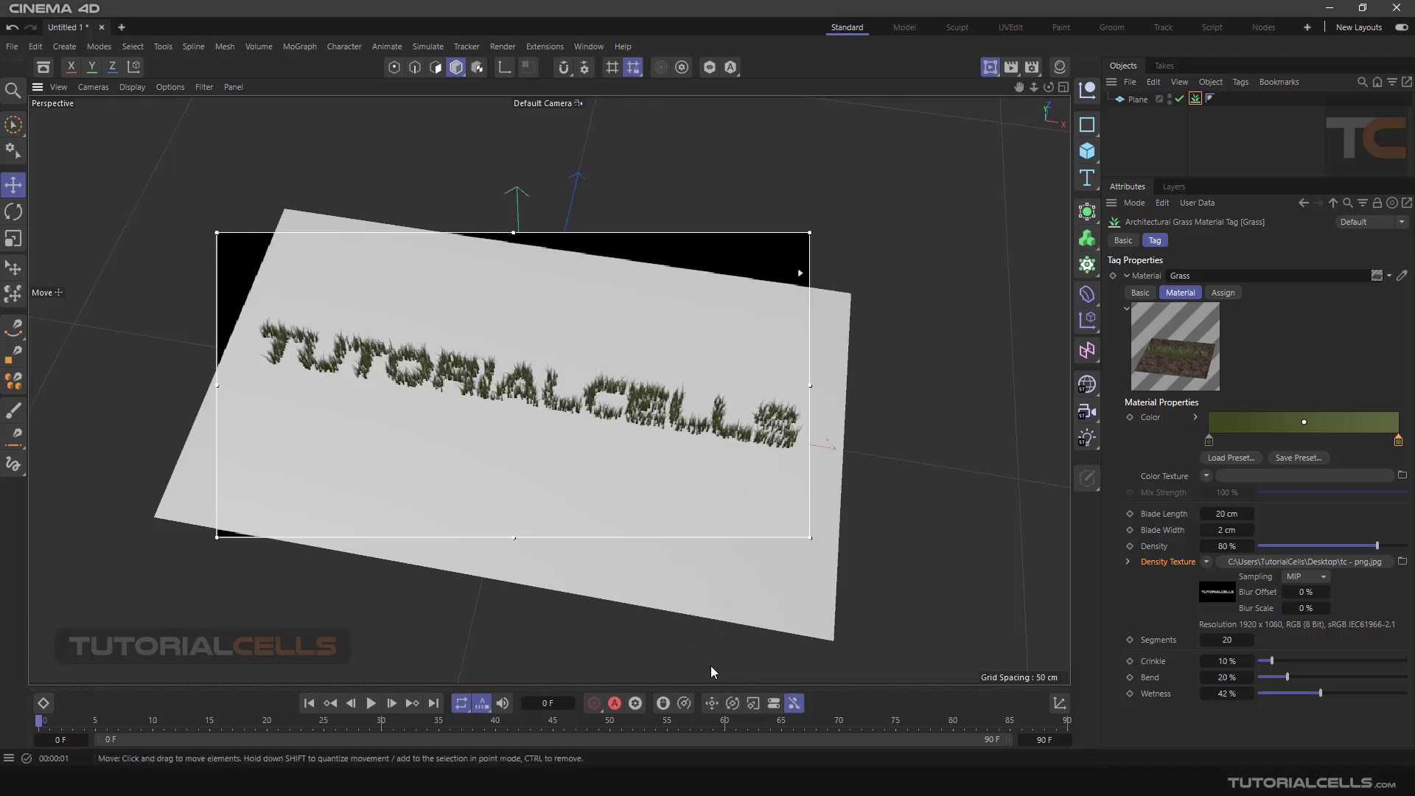
left_click_drag(654, 366, 600, 342, "alt")
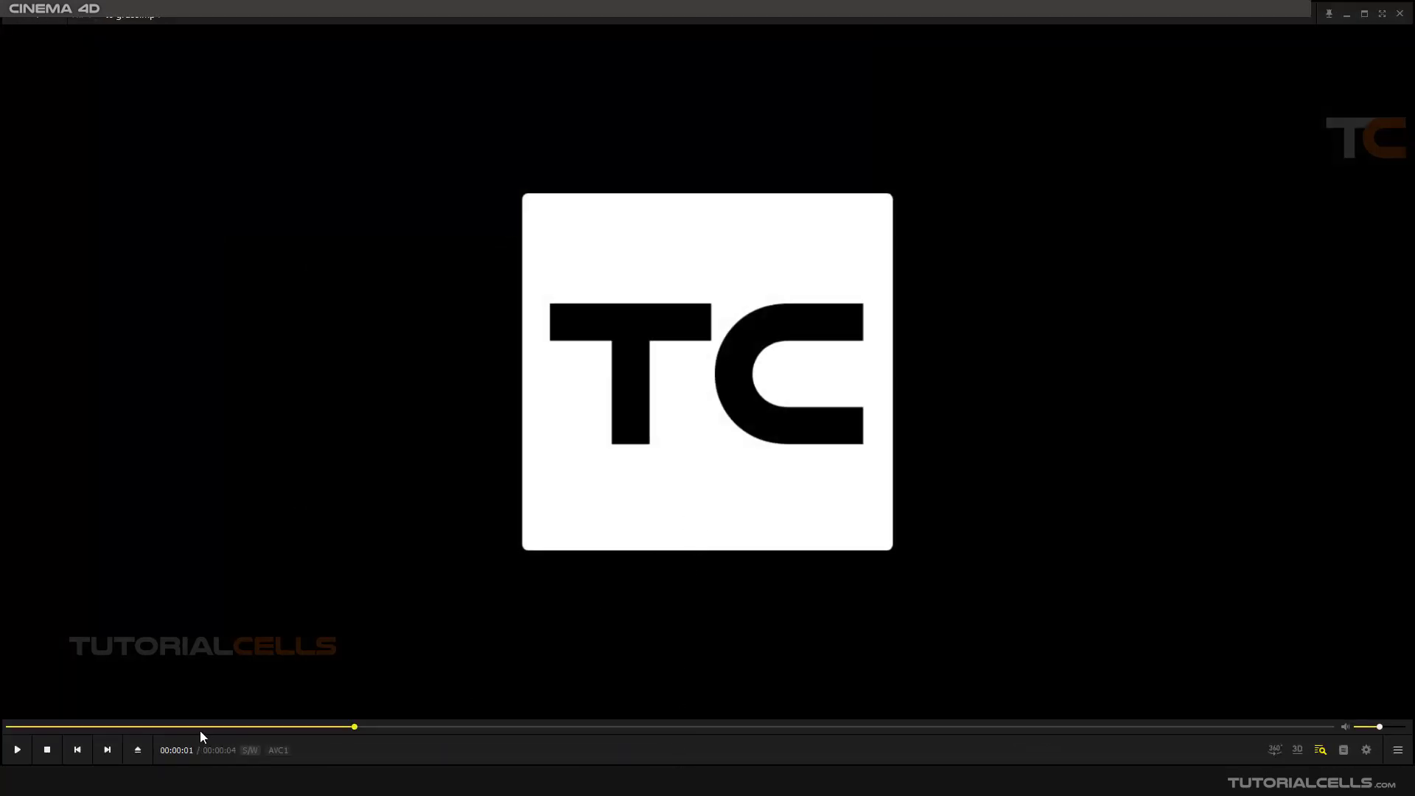
Step: Rewind the TC logo video, play it, pause, then resume playback
left_click_drag(200, 732, 3, 728)
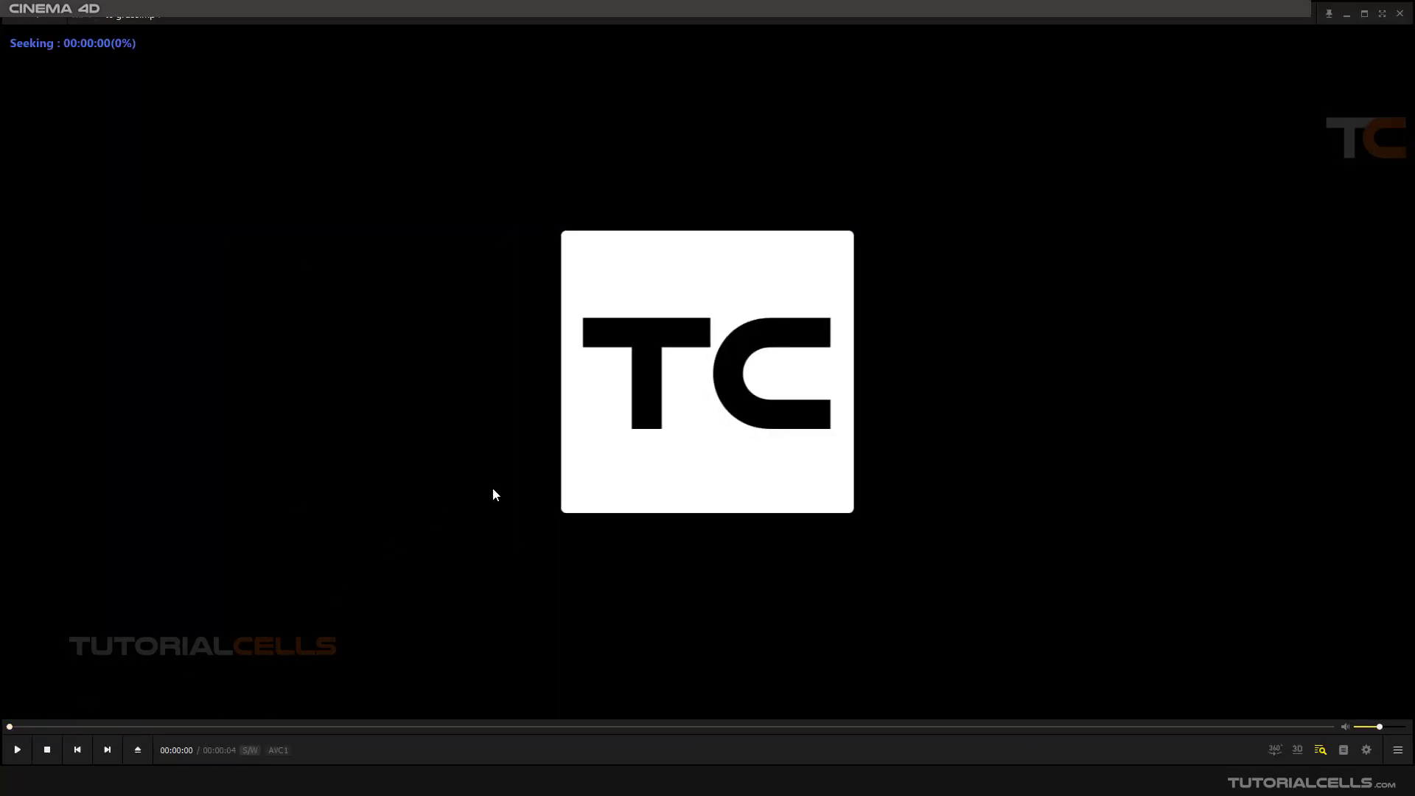
key("space")
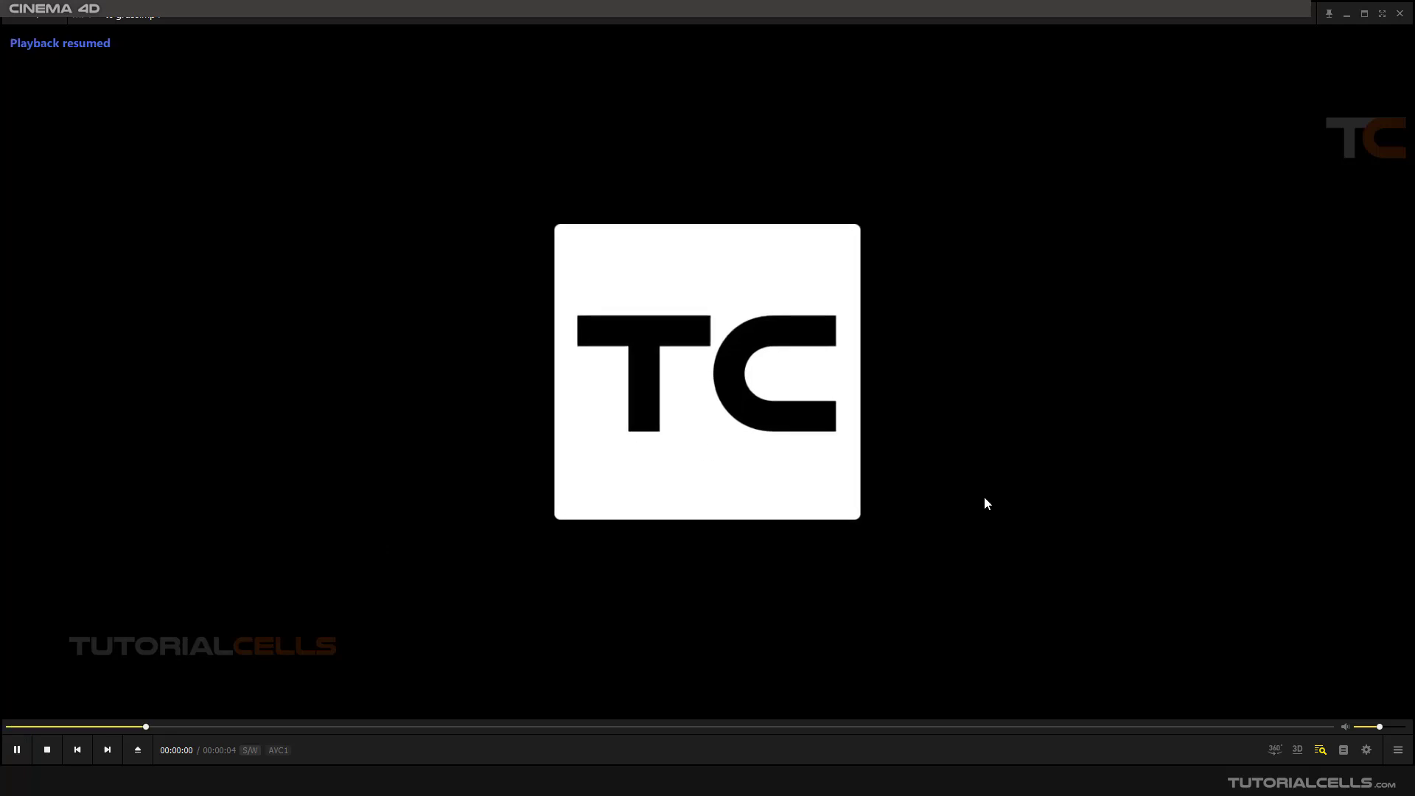
key("space")
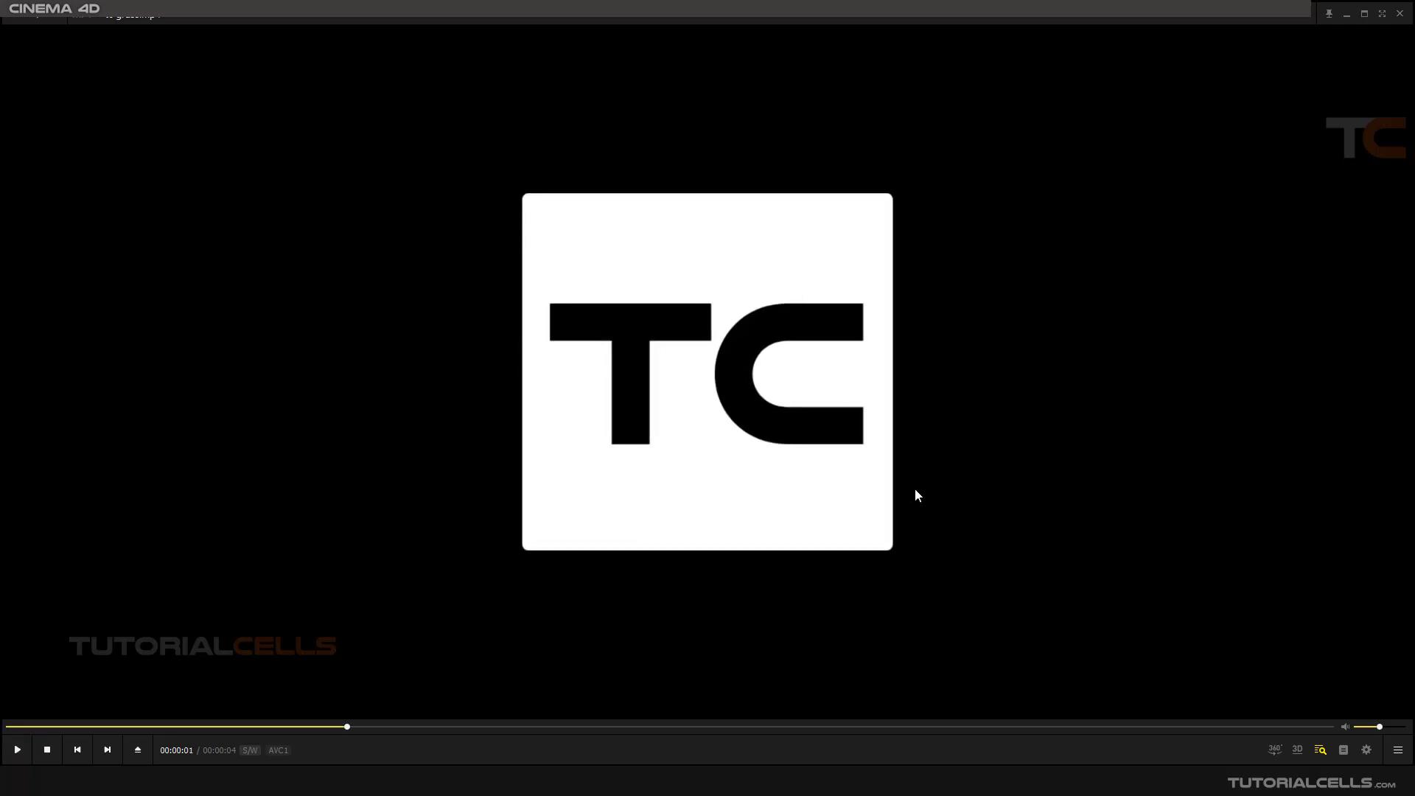
key("space")
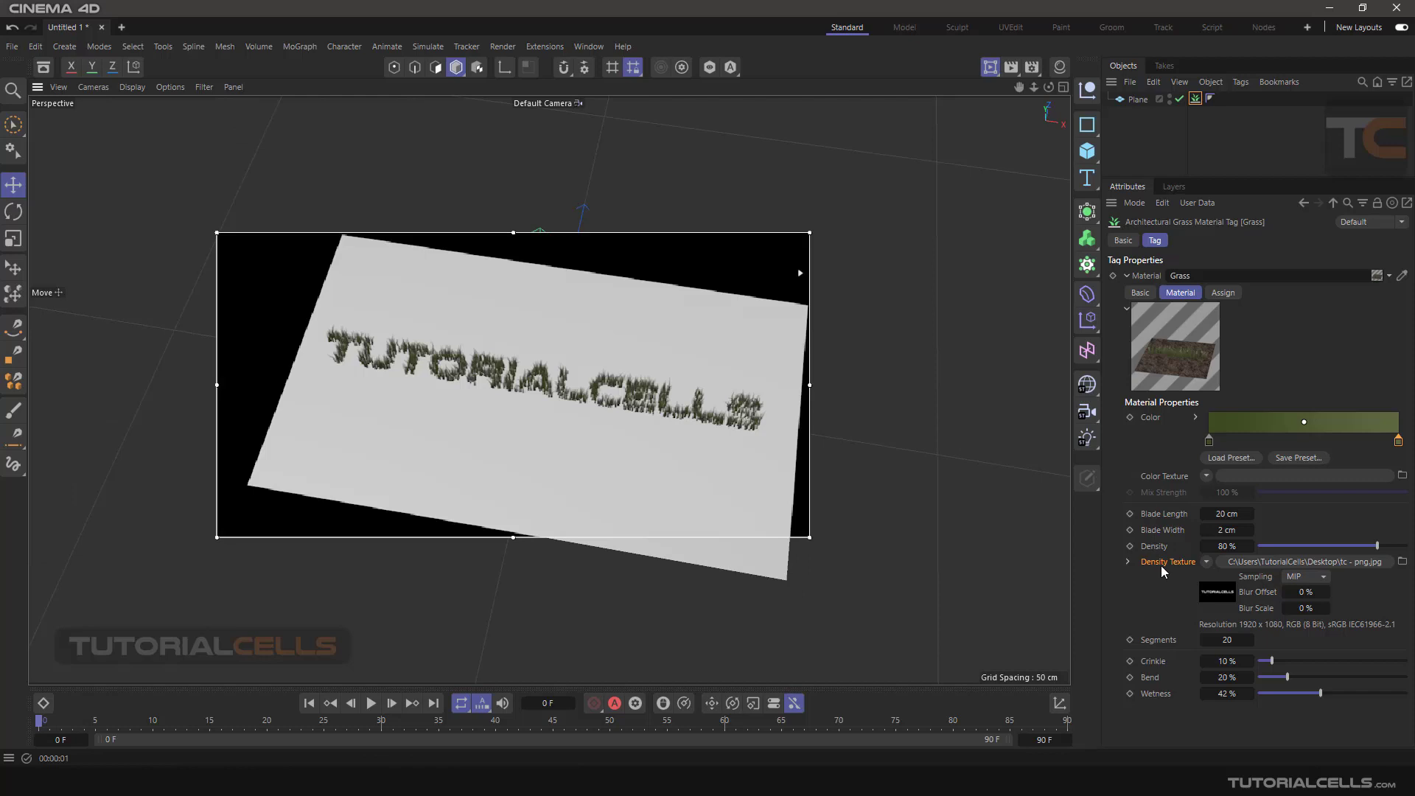
Step: Clear the Density Texture and load tc grass.mp4 in its place
left_click(1207, 561)
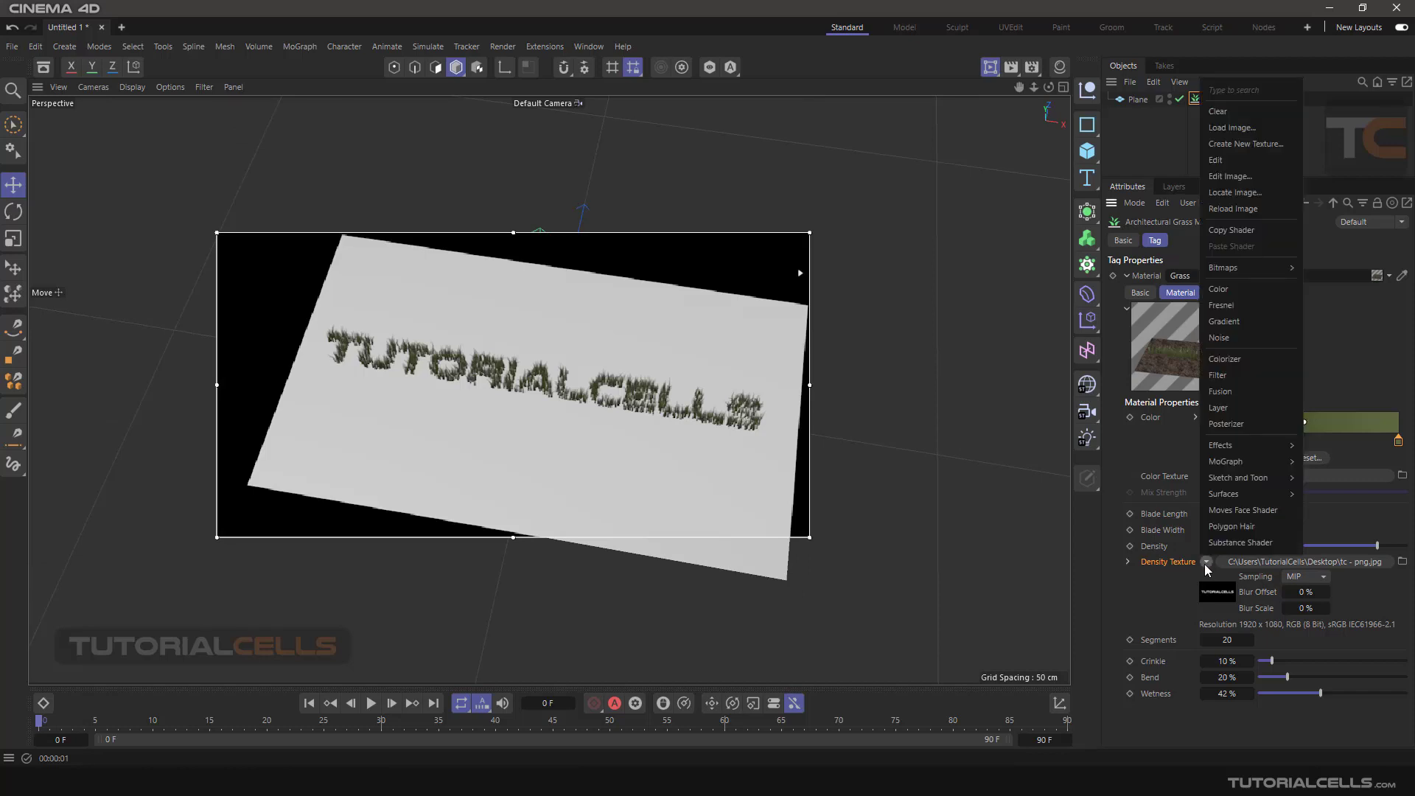
left_click(1231, 117)
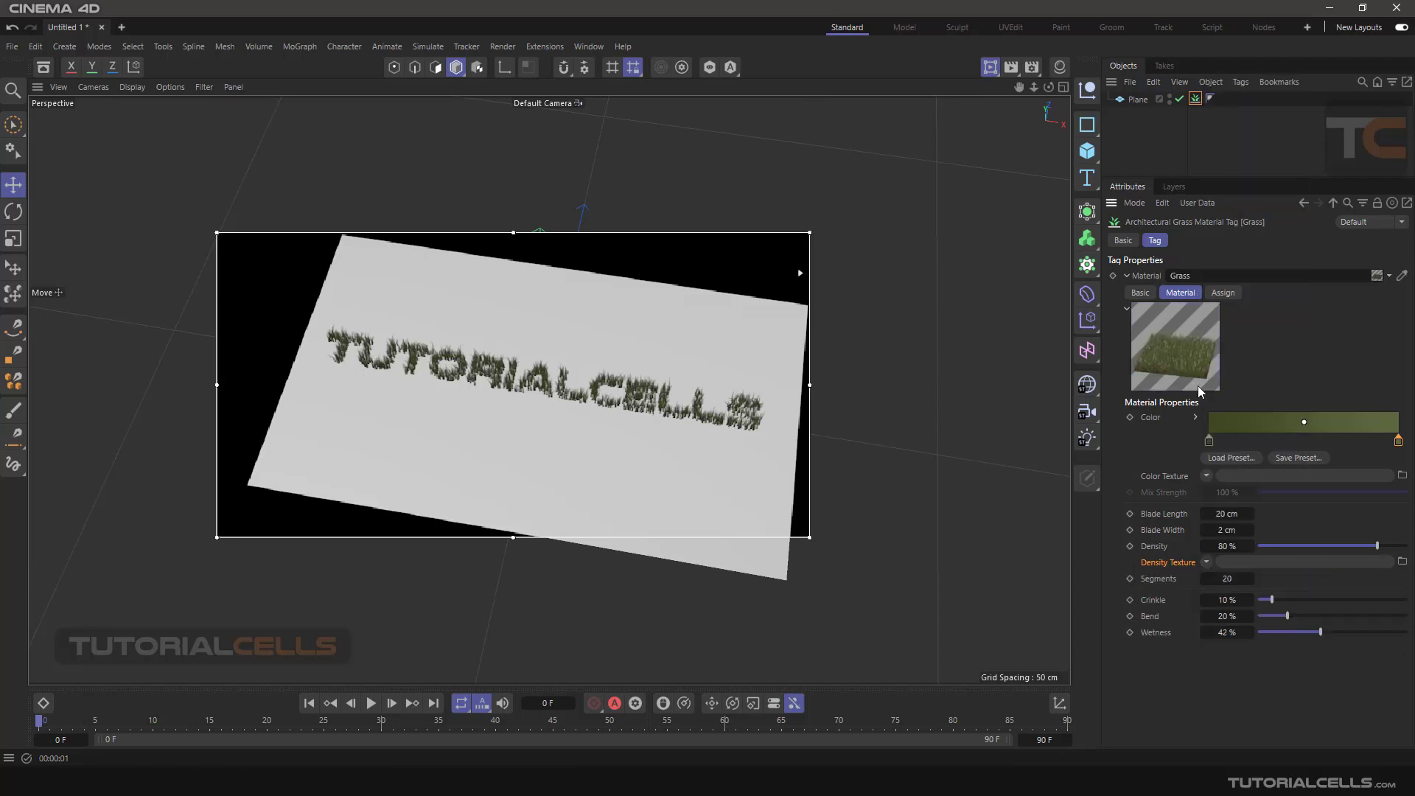
left_click(1205, 563)
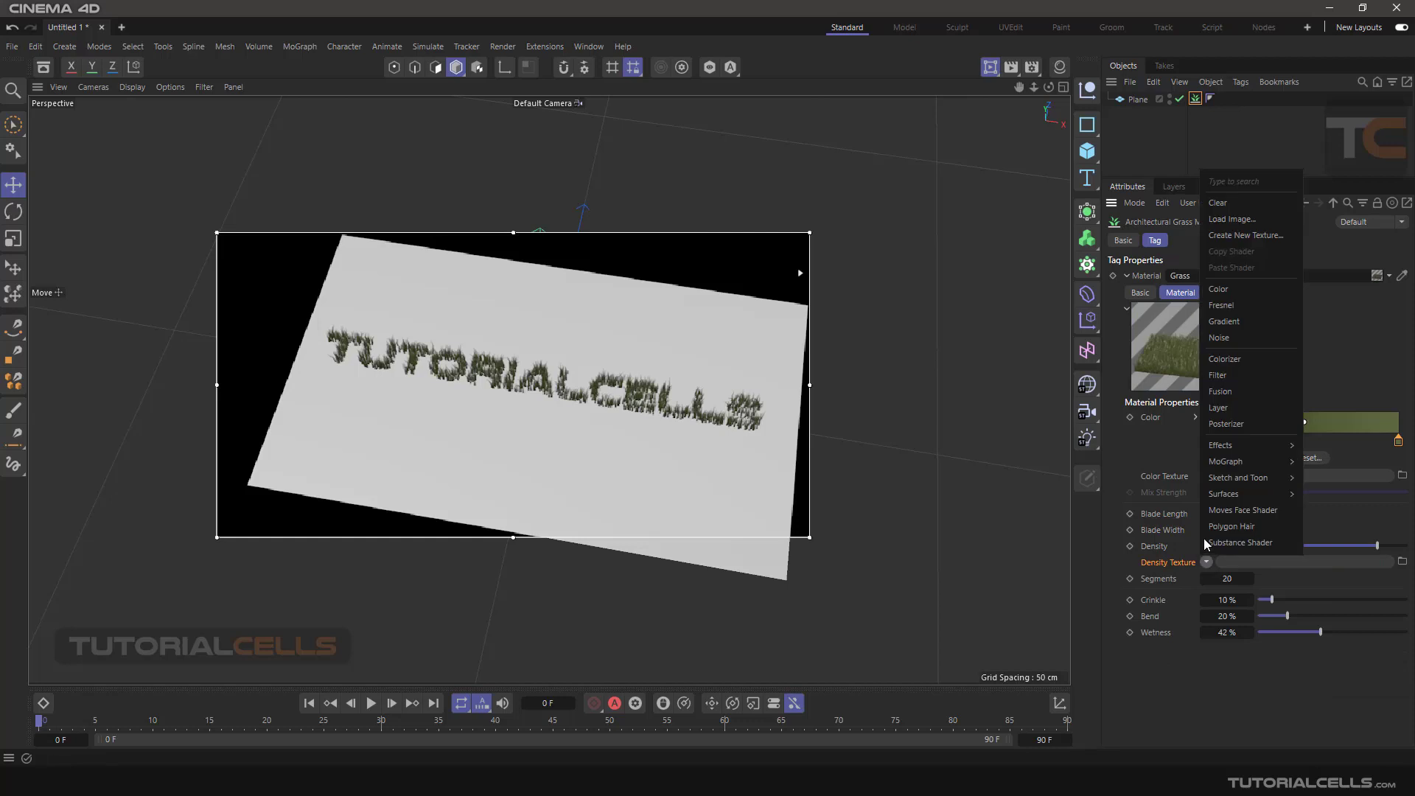
left_click(1251, 219)
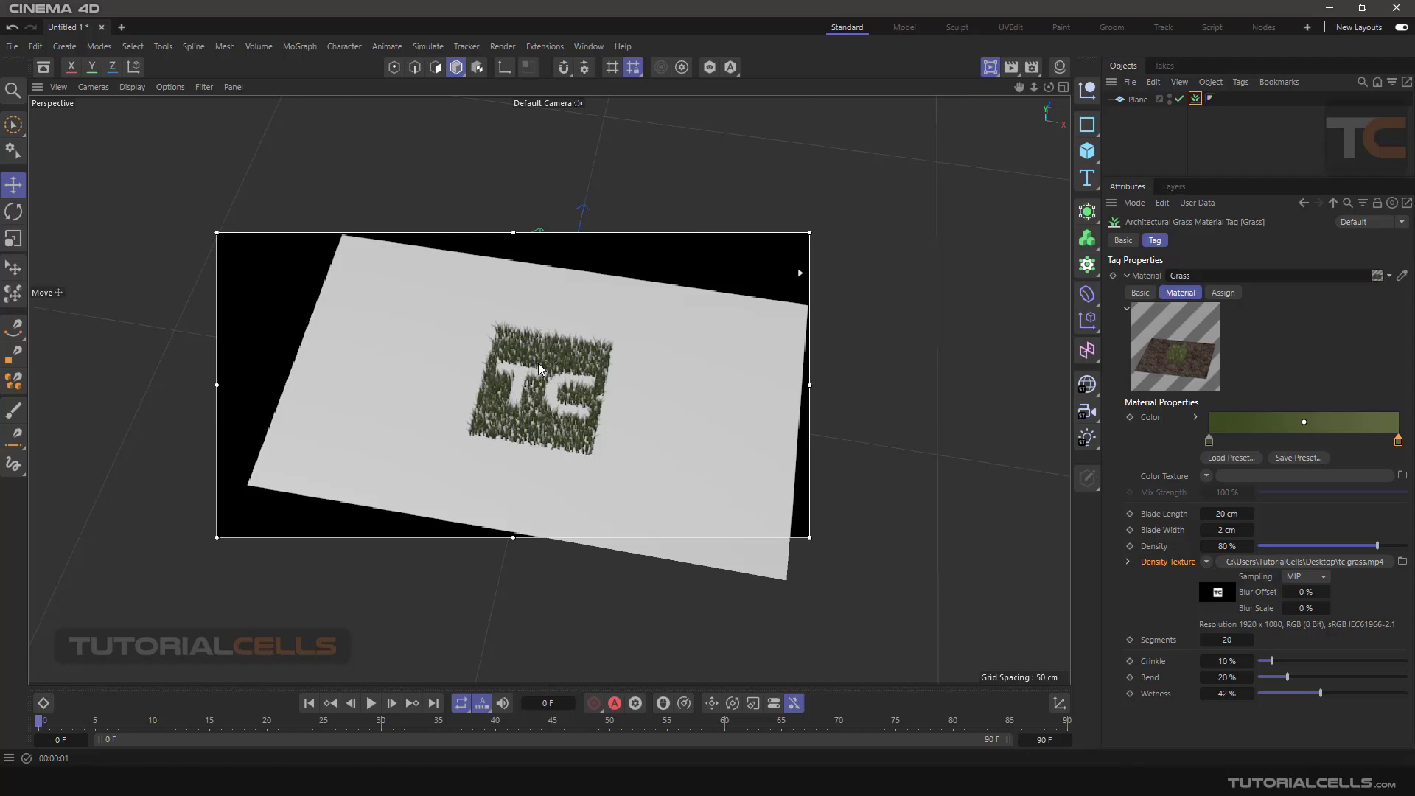
Step: Play the animation, stop at frame 38, and show the density Bitmap shader settings
left_click(371, 703)
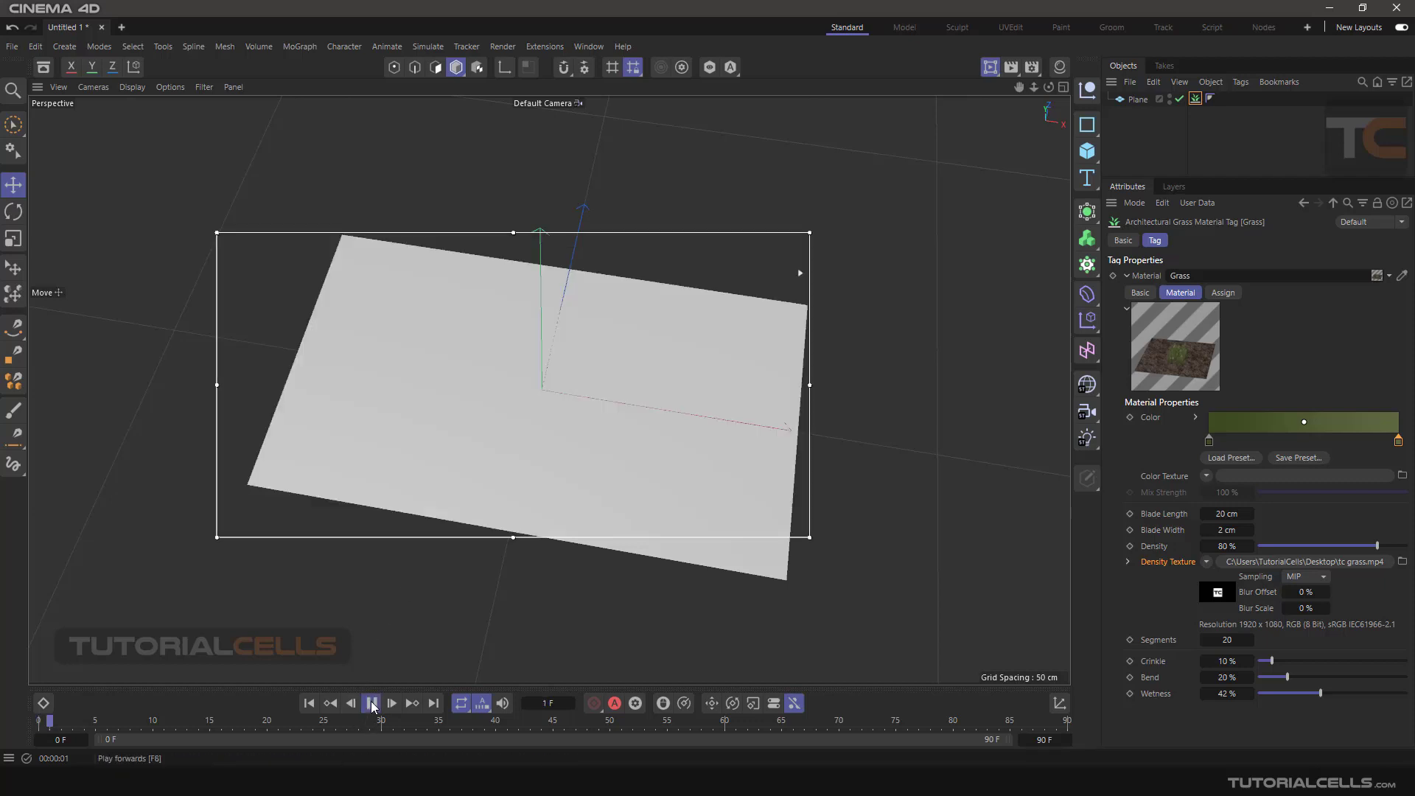
left_click(372, 703)
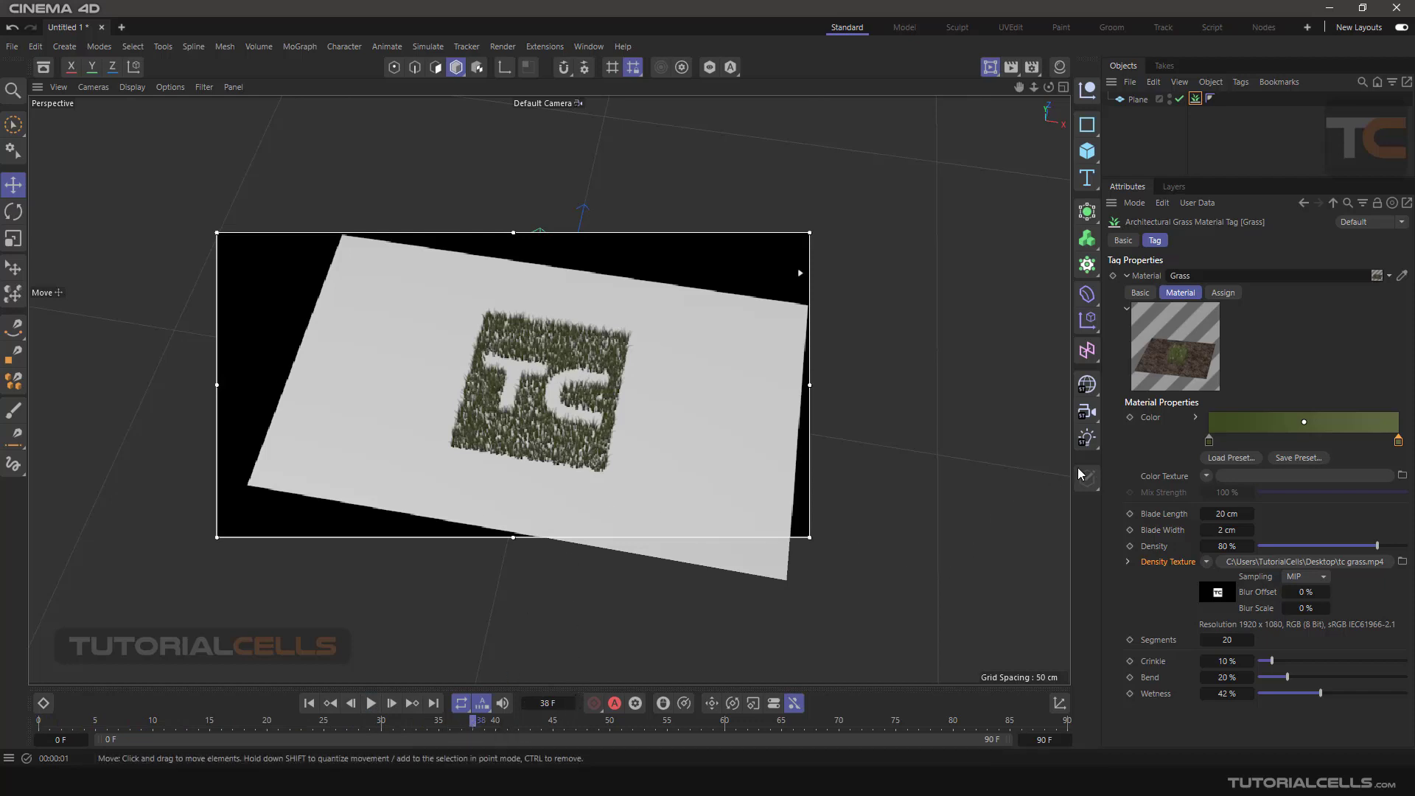
left_click(1217, 595)
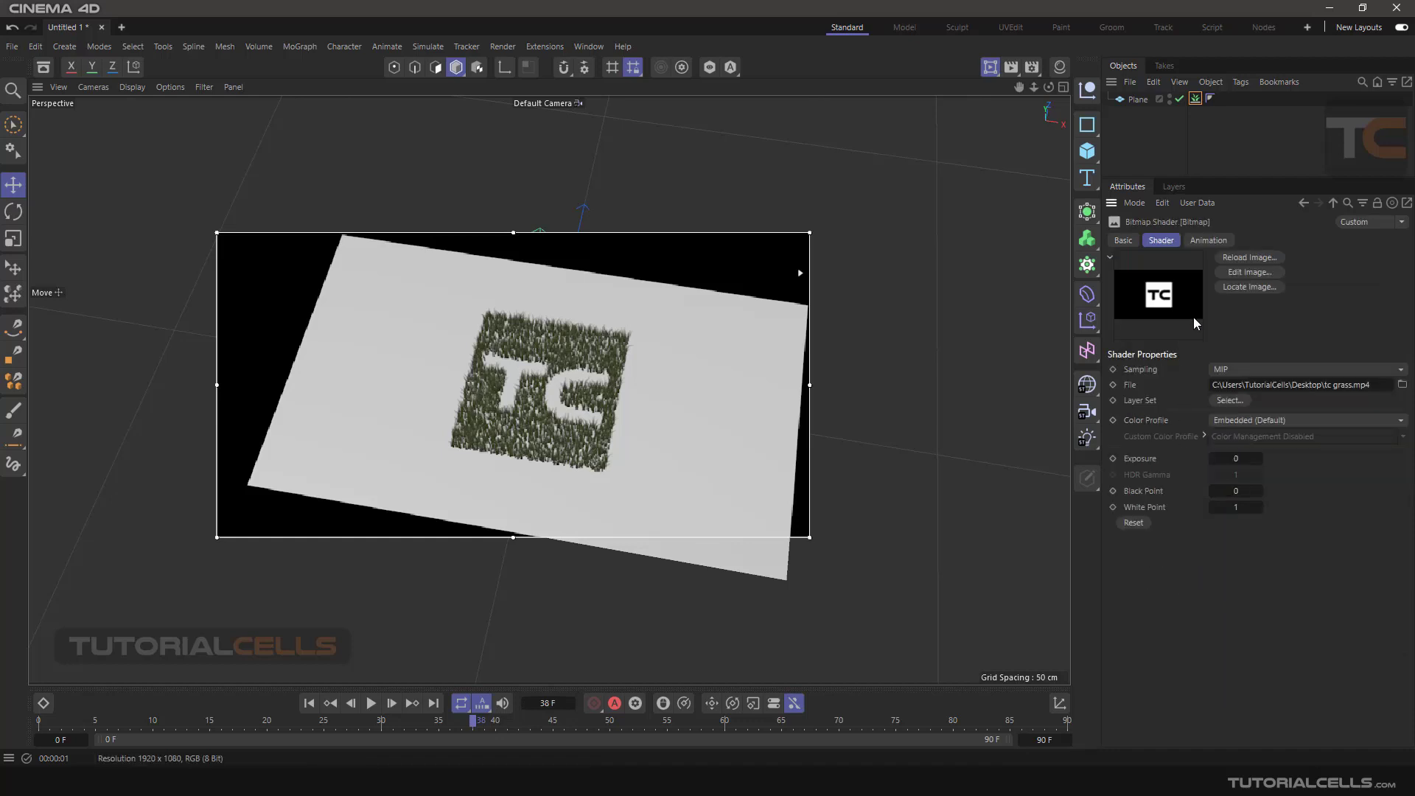
Step: Set the timeline's end frame to 148 to match the density video, then return to the Grass tag
left_click(1209, 241)
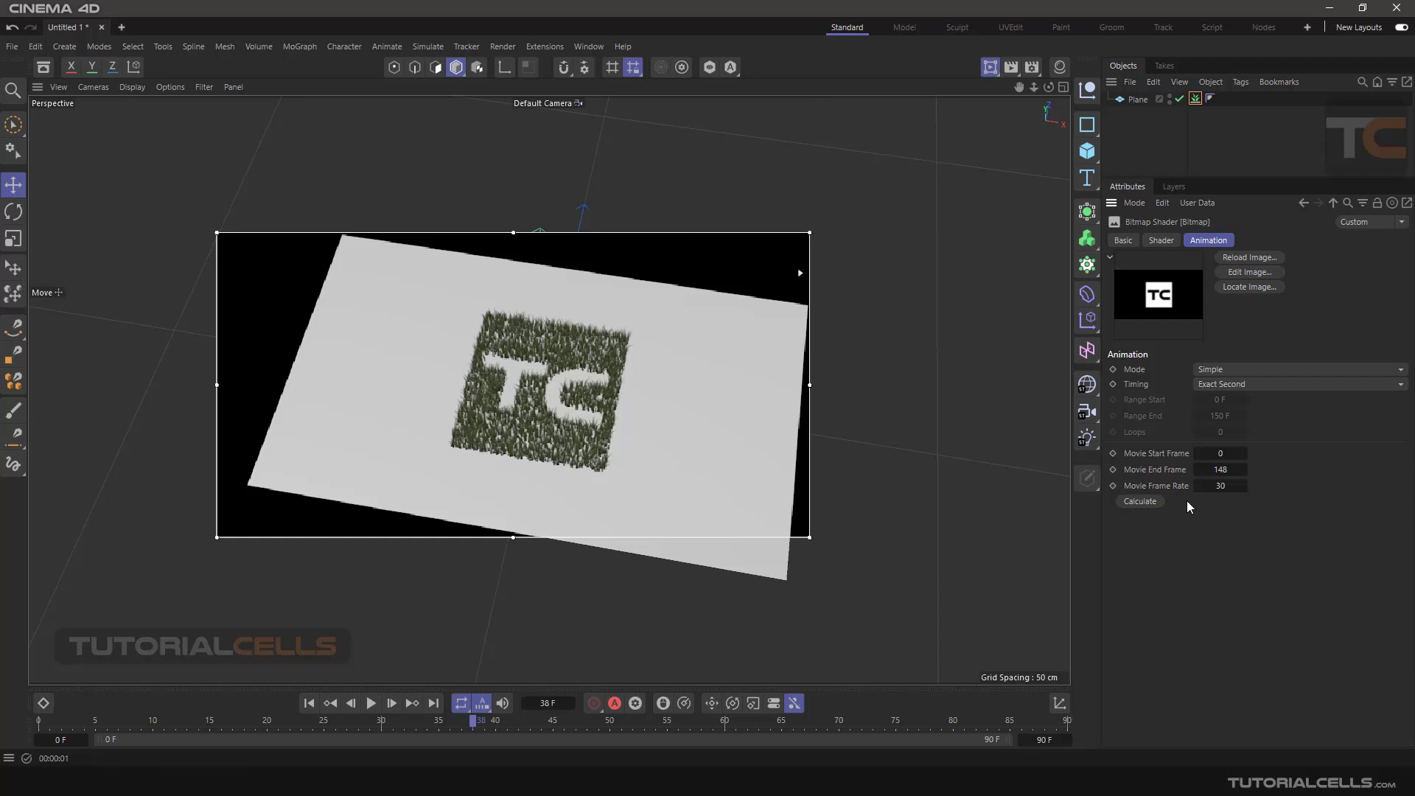
double_click(1044, 739)
type("148")
key("Return")
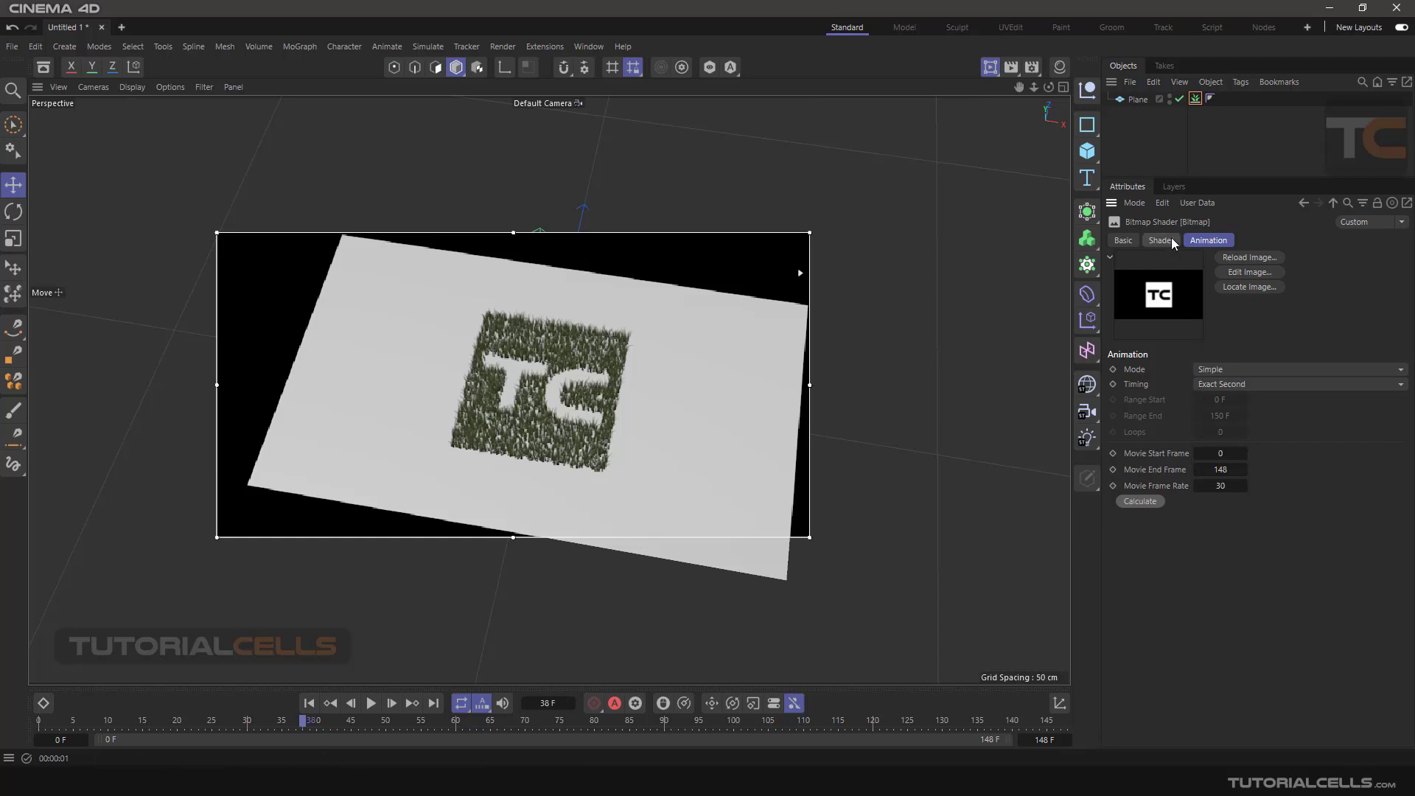
left_click(1303, 202)
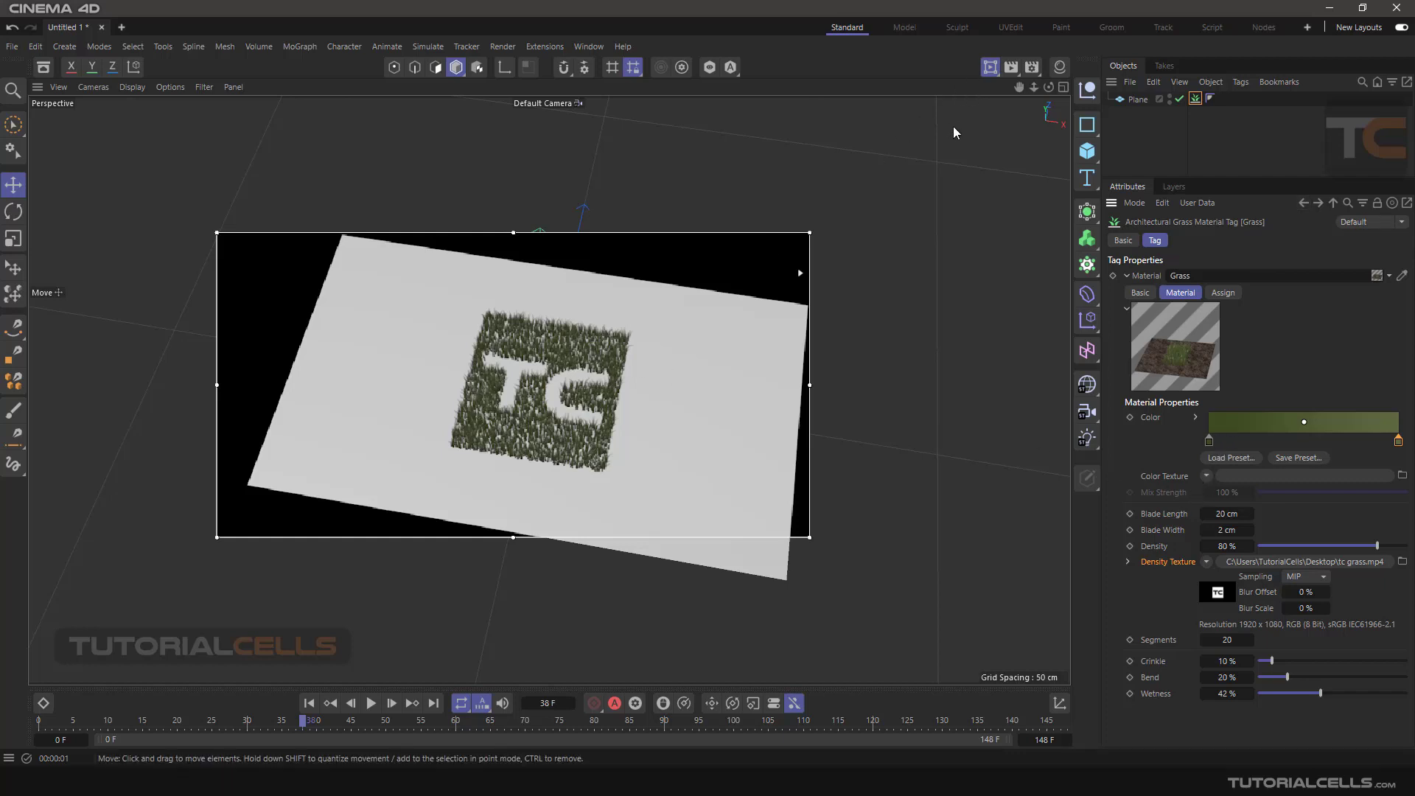
Step: Configure Make Preview with Full Render mode, All Frames and MP4 output
left_click(1012, 68)
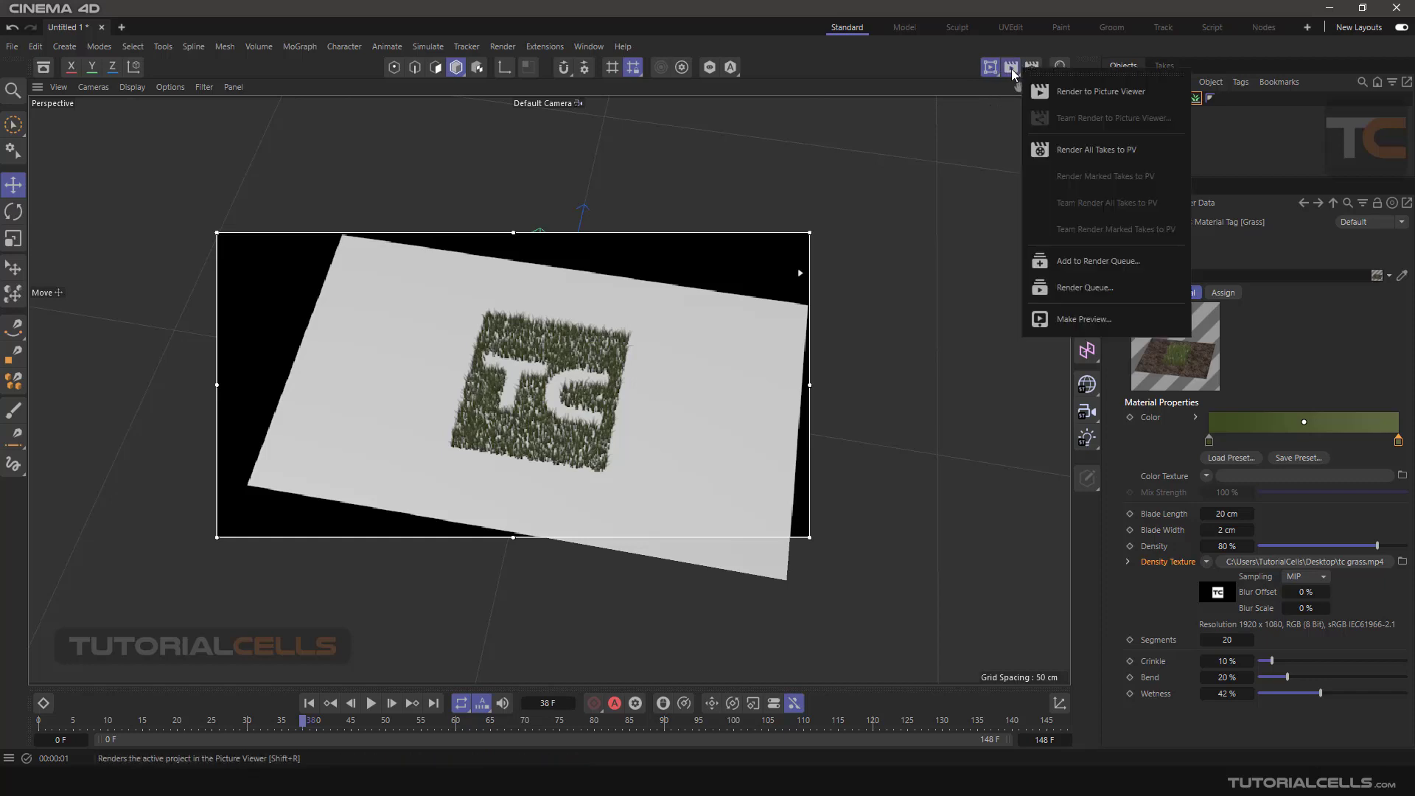
left_click(1063, 325)
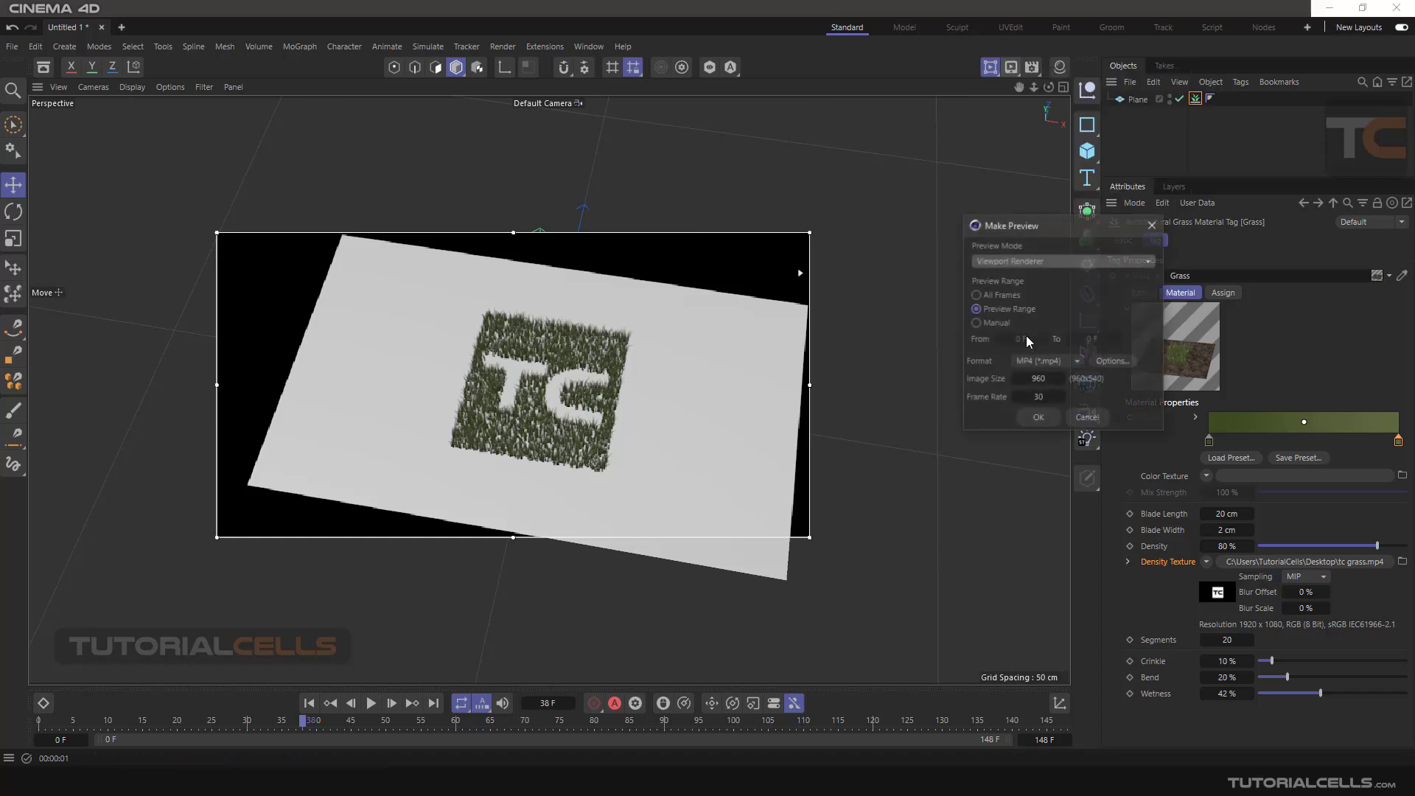
left_click_drag(1006, 224, 870, 200)
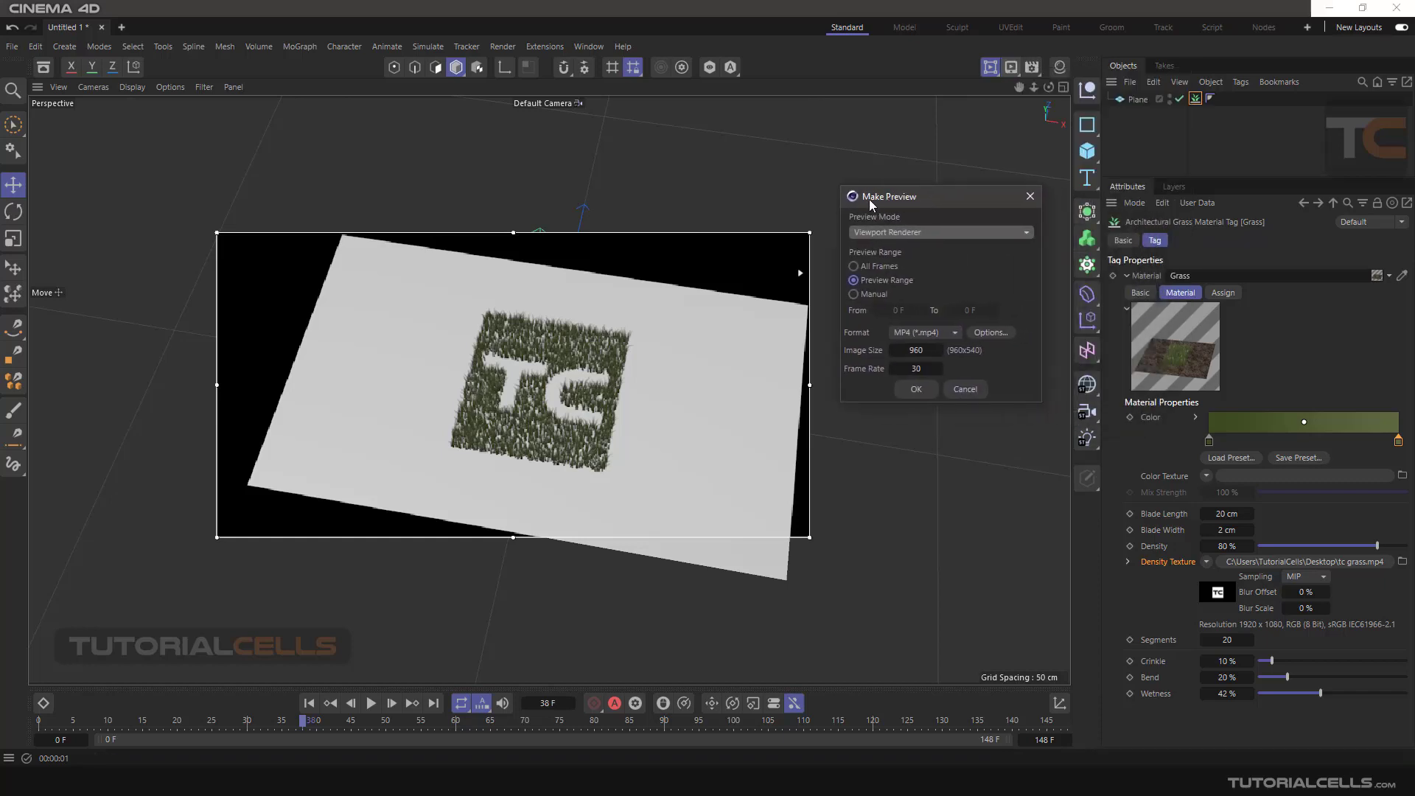
left_click(924, 231)
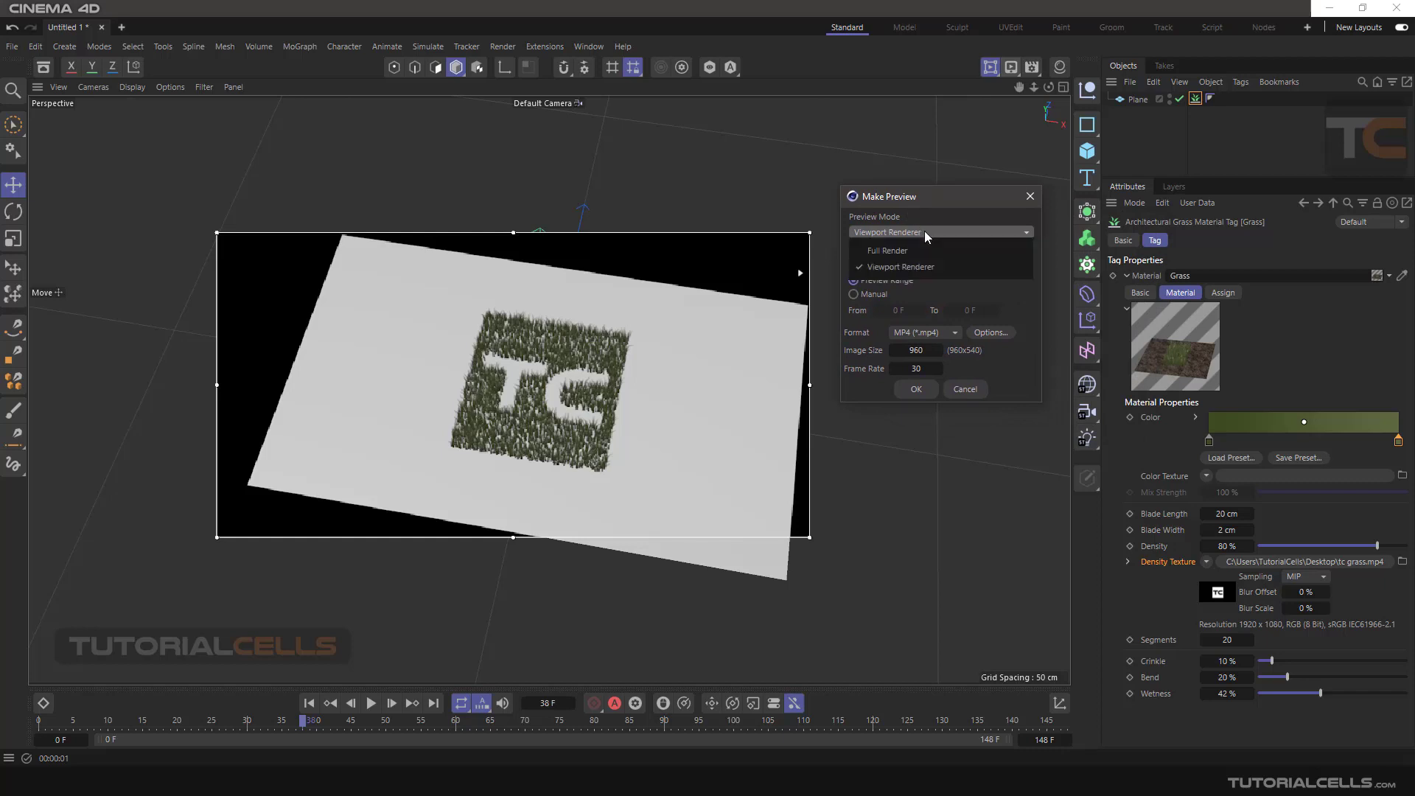
left_click(890, 253)
left_click(853, 266)
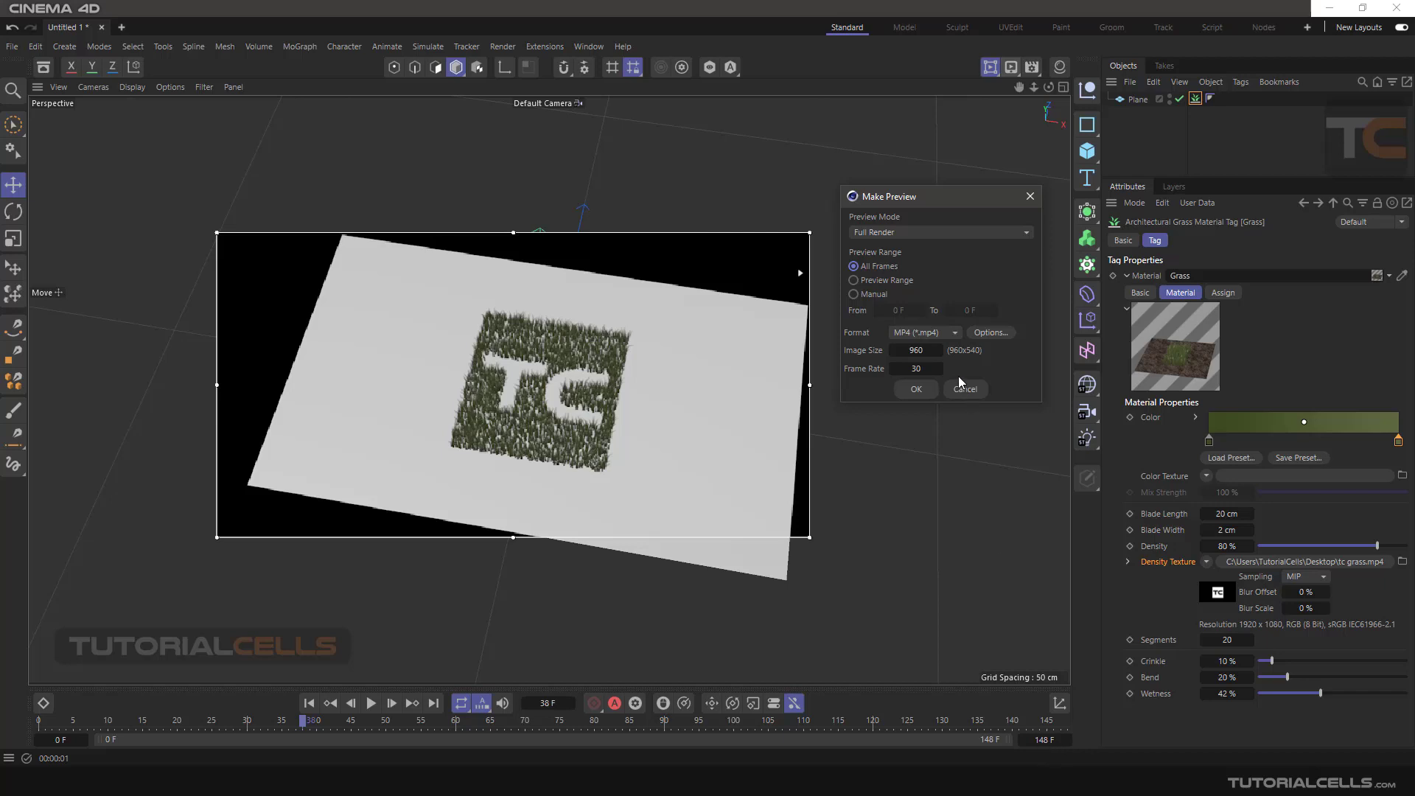
left_click(943, 333)
left_click(943, 333)
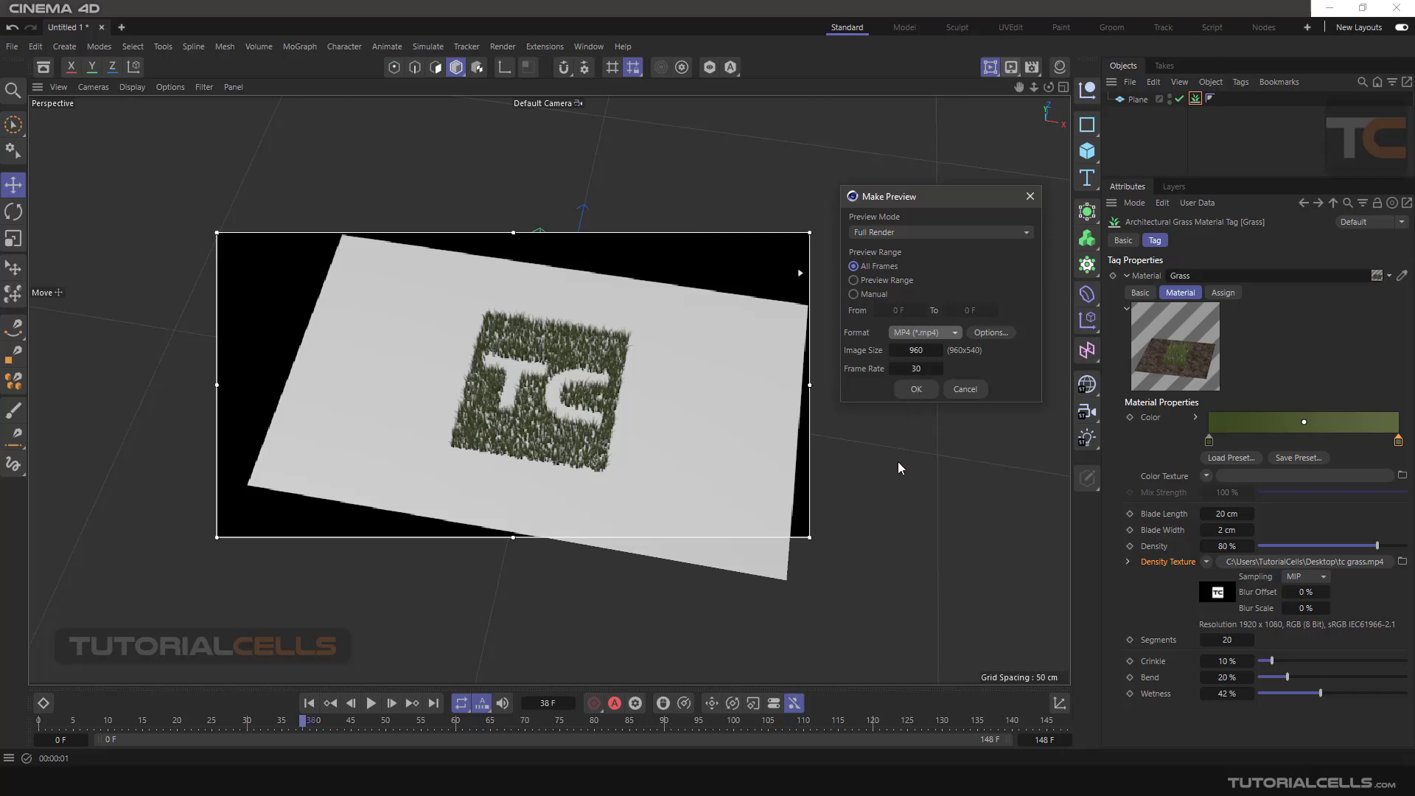
Step: Start the preview render and check its progress in the task manager
key("Return")
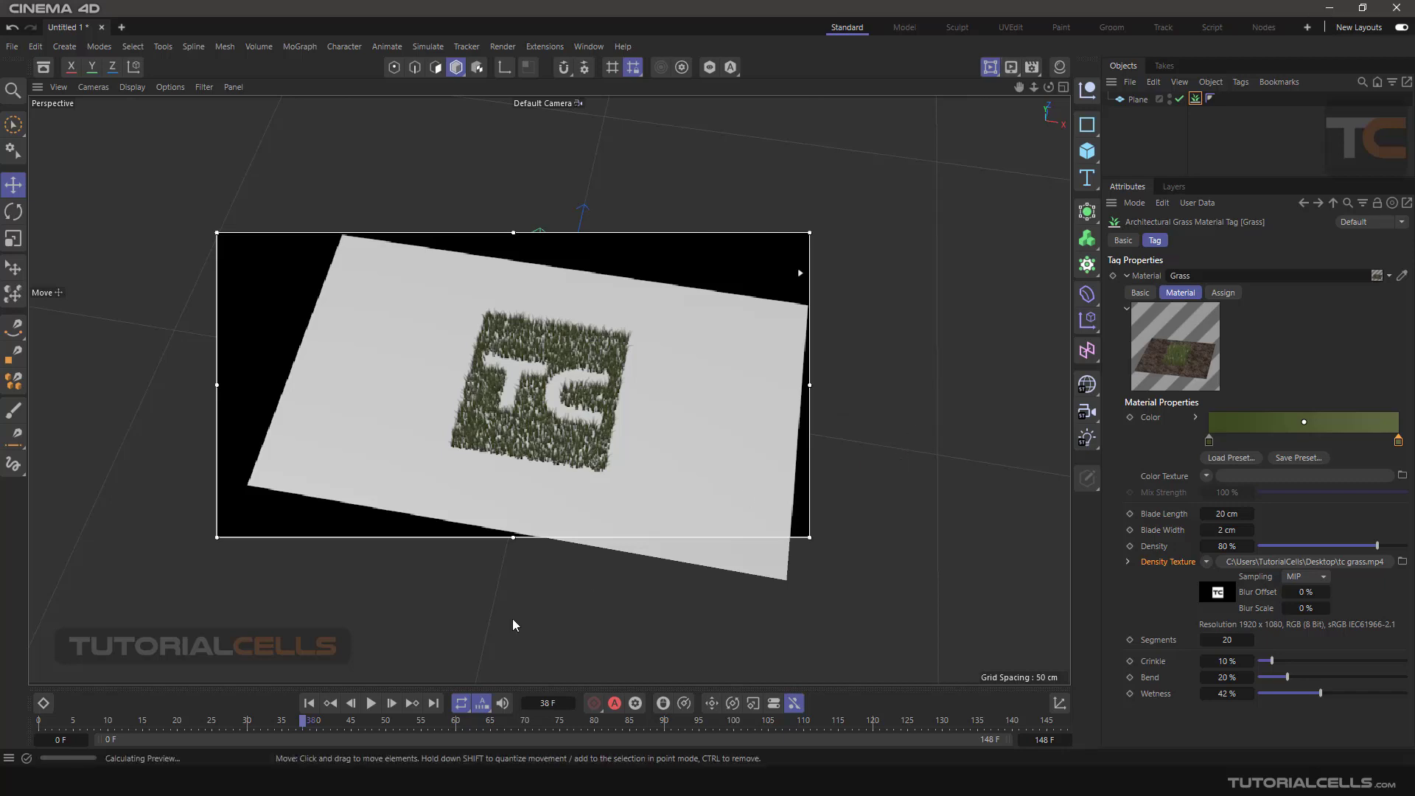
left_click(144, 758)
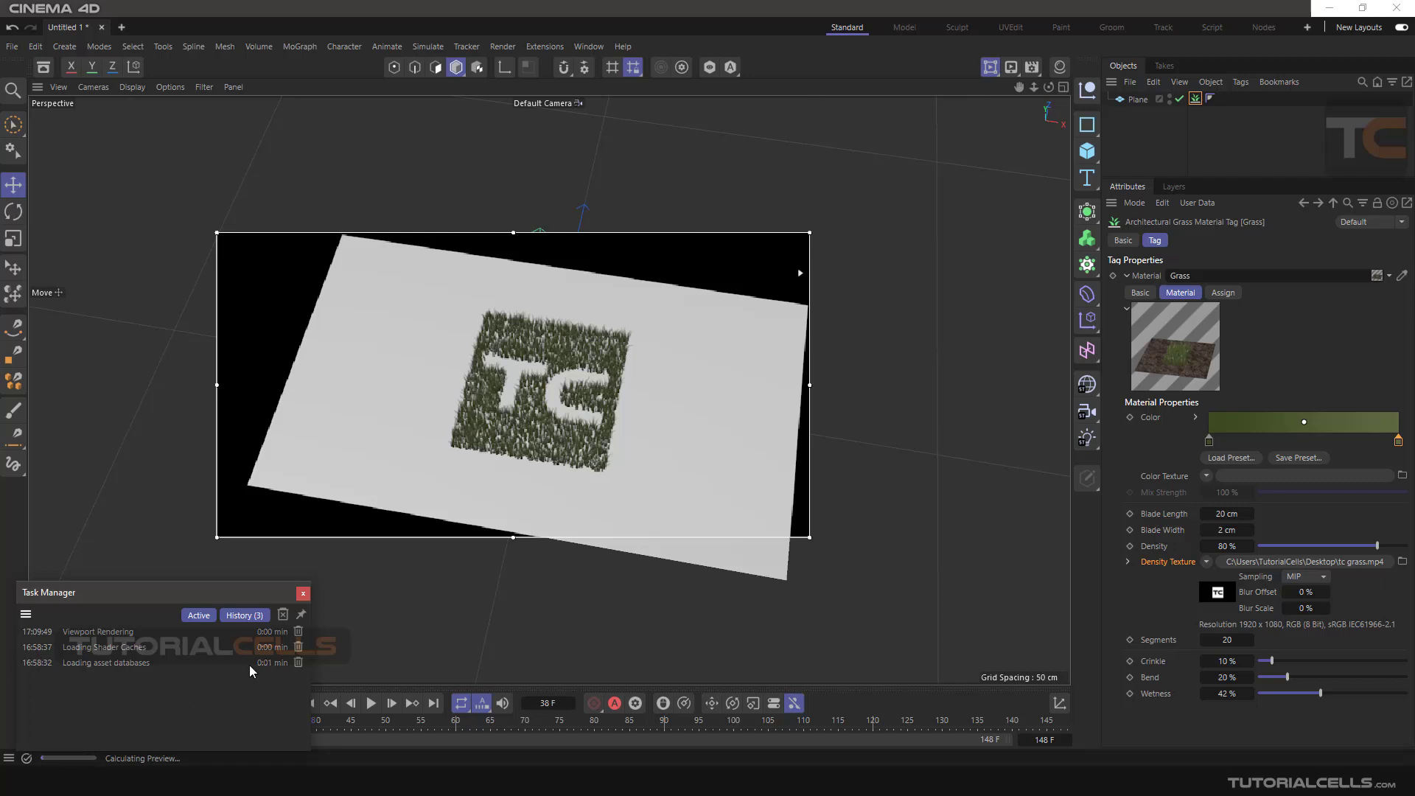
left_click(303, 594)
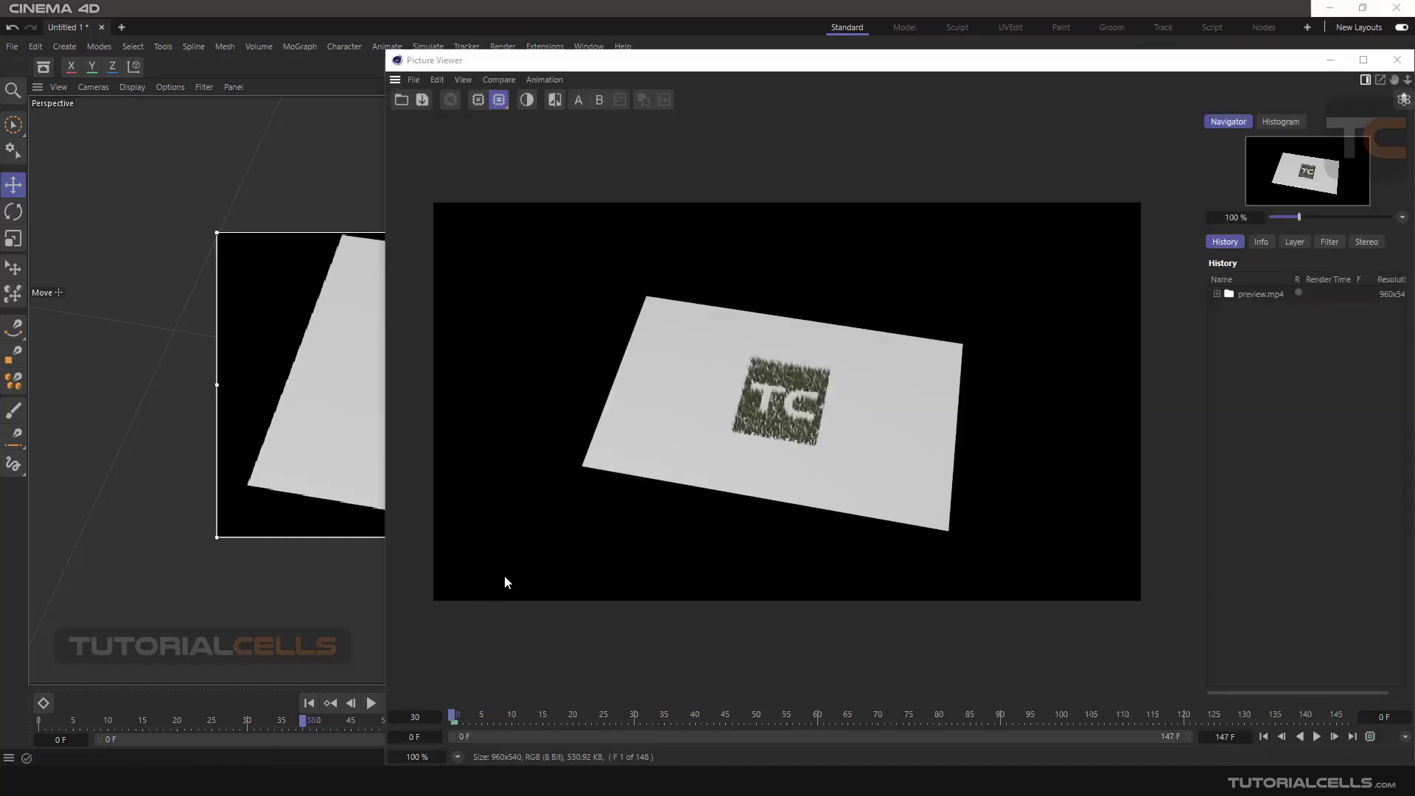
Step: Play the rendered TC logo grass preview in Picture Viewer, then close the viewer
left_click_drag(828, 61, 690, 54)
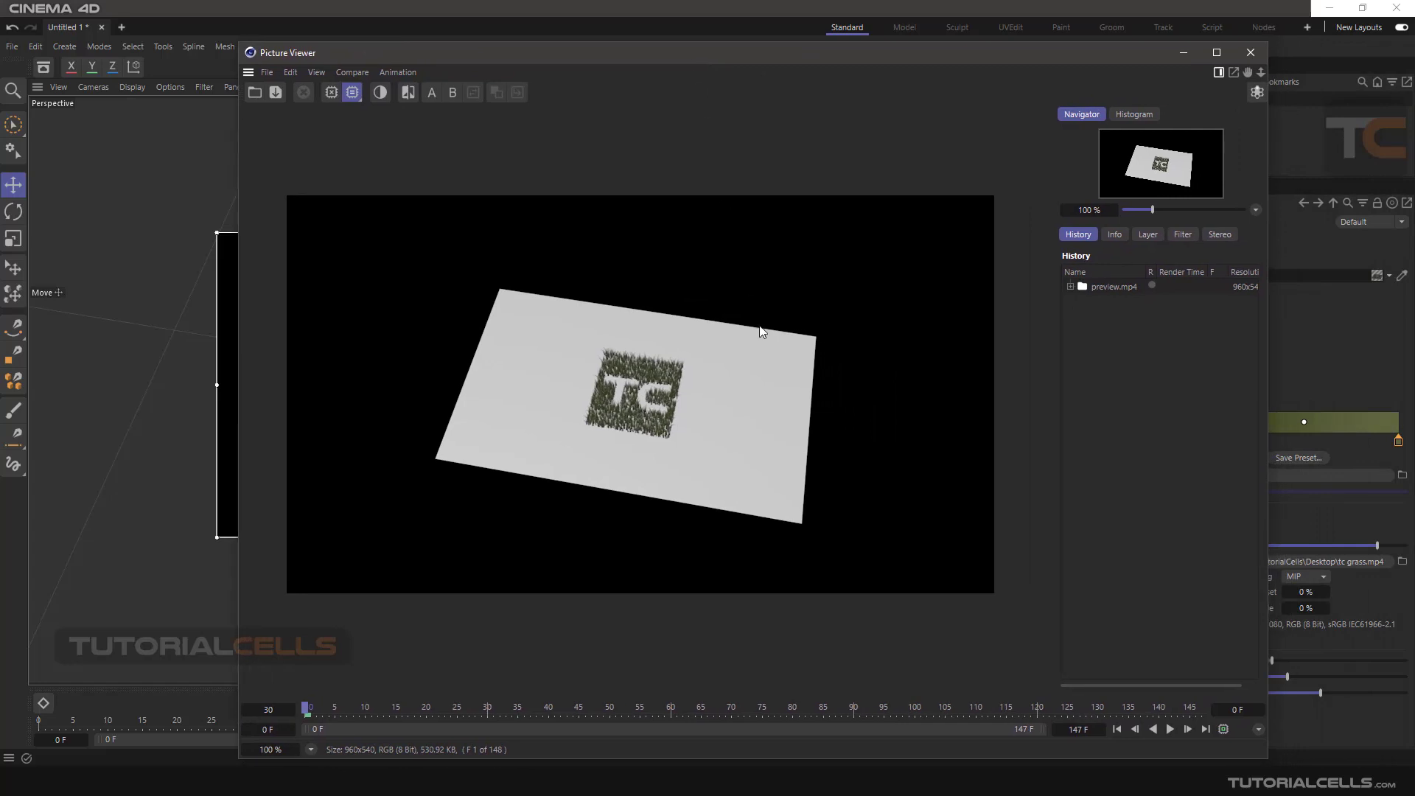
left_click(1169, 729)
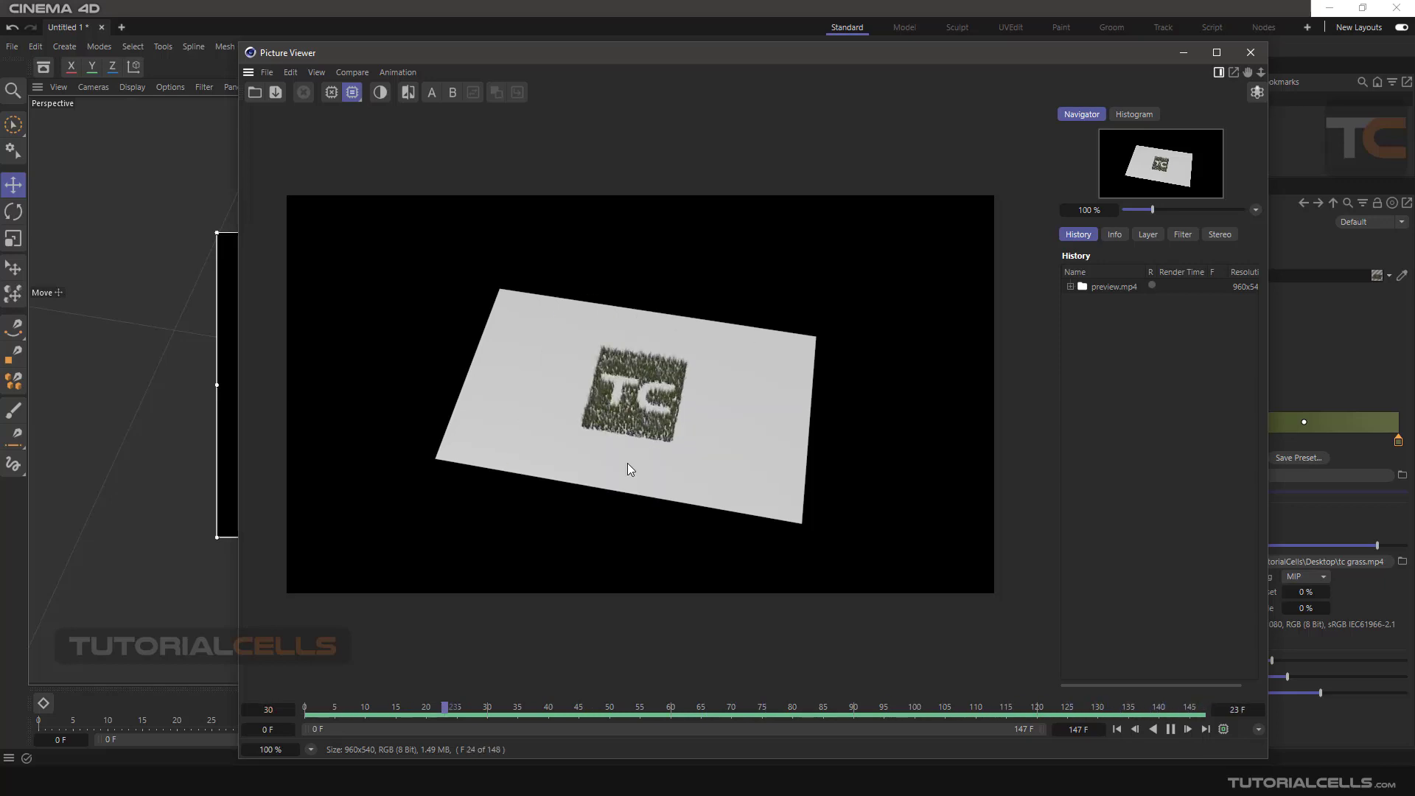
left_click(1251, 53)
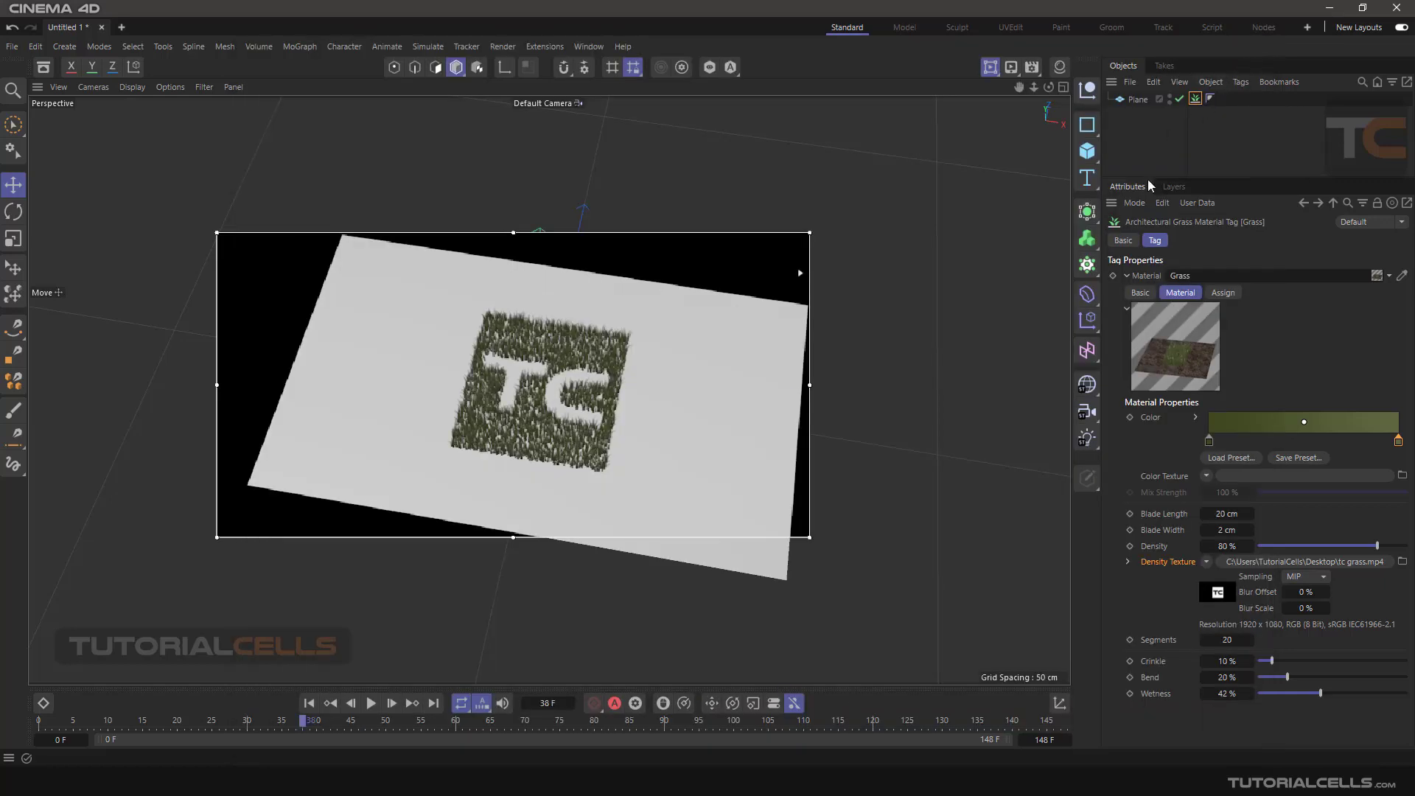